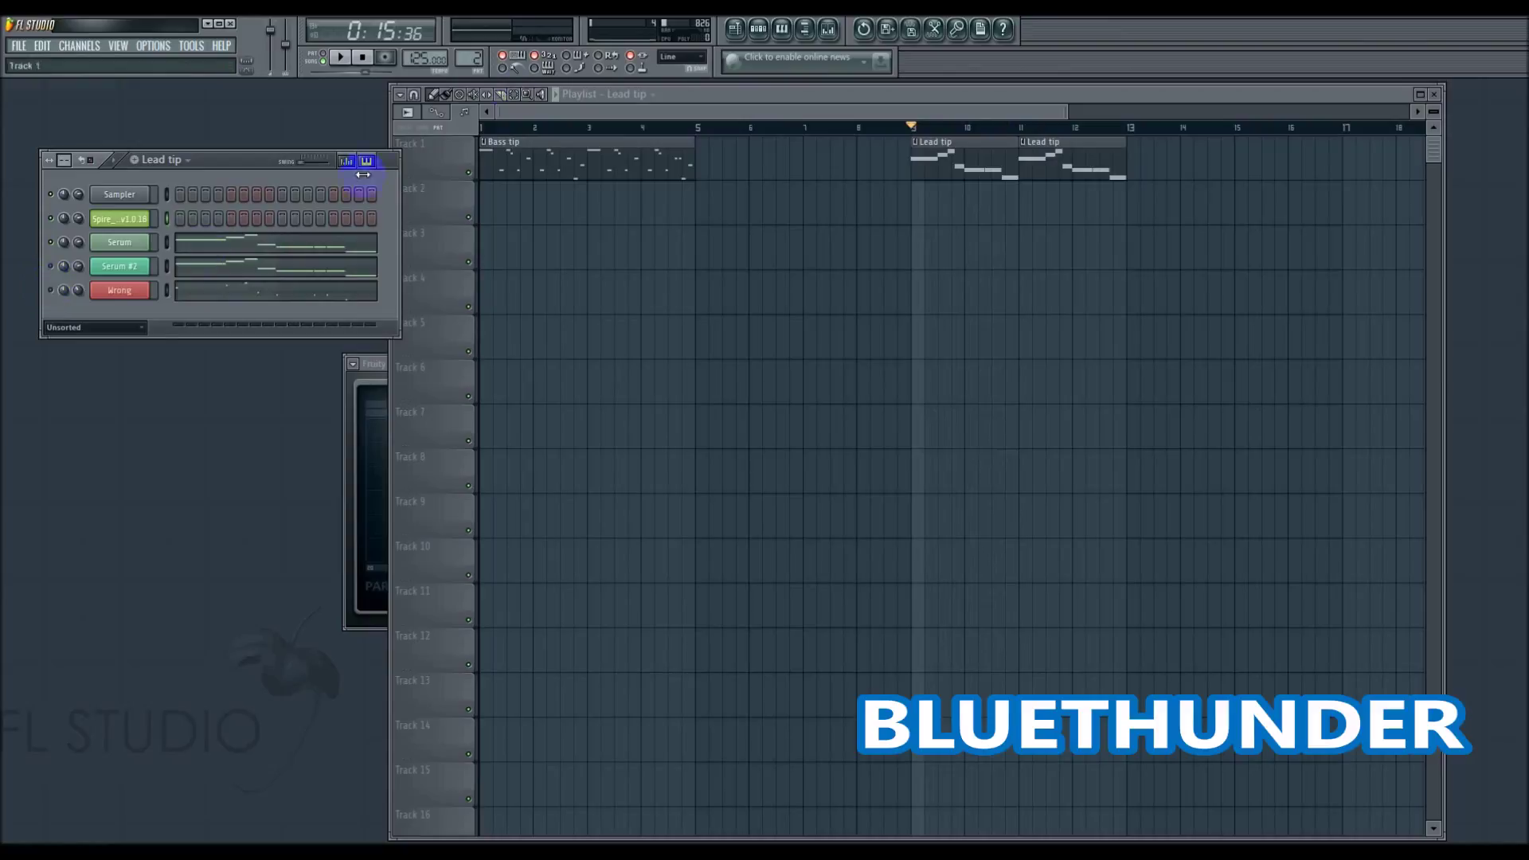
pyautogui.click(830, 30)
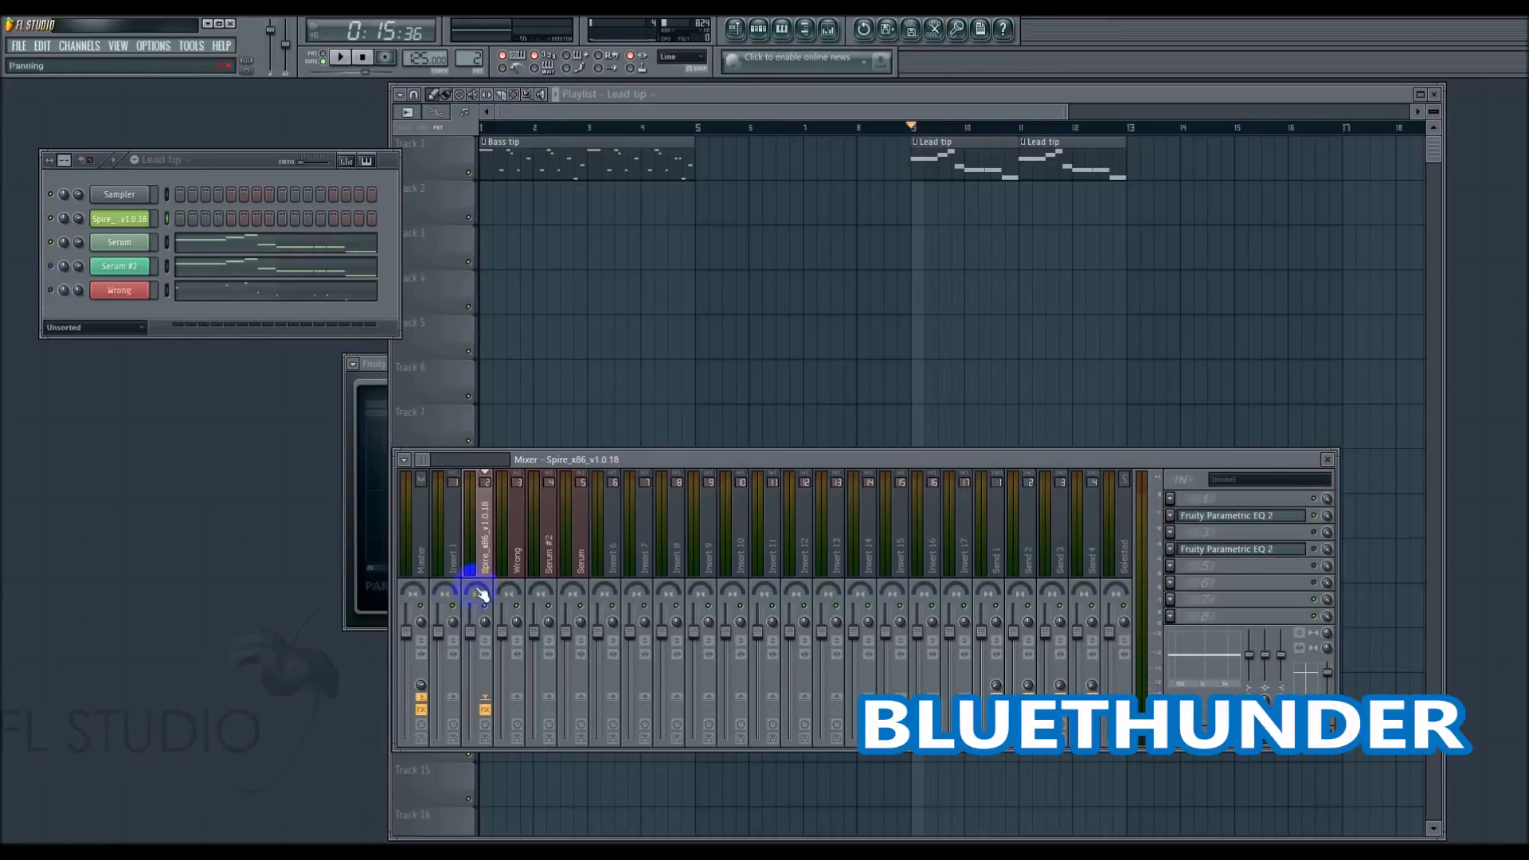
pyautogui.click(819, 341)
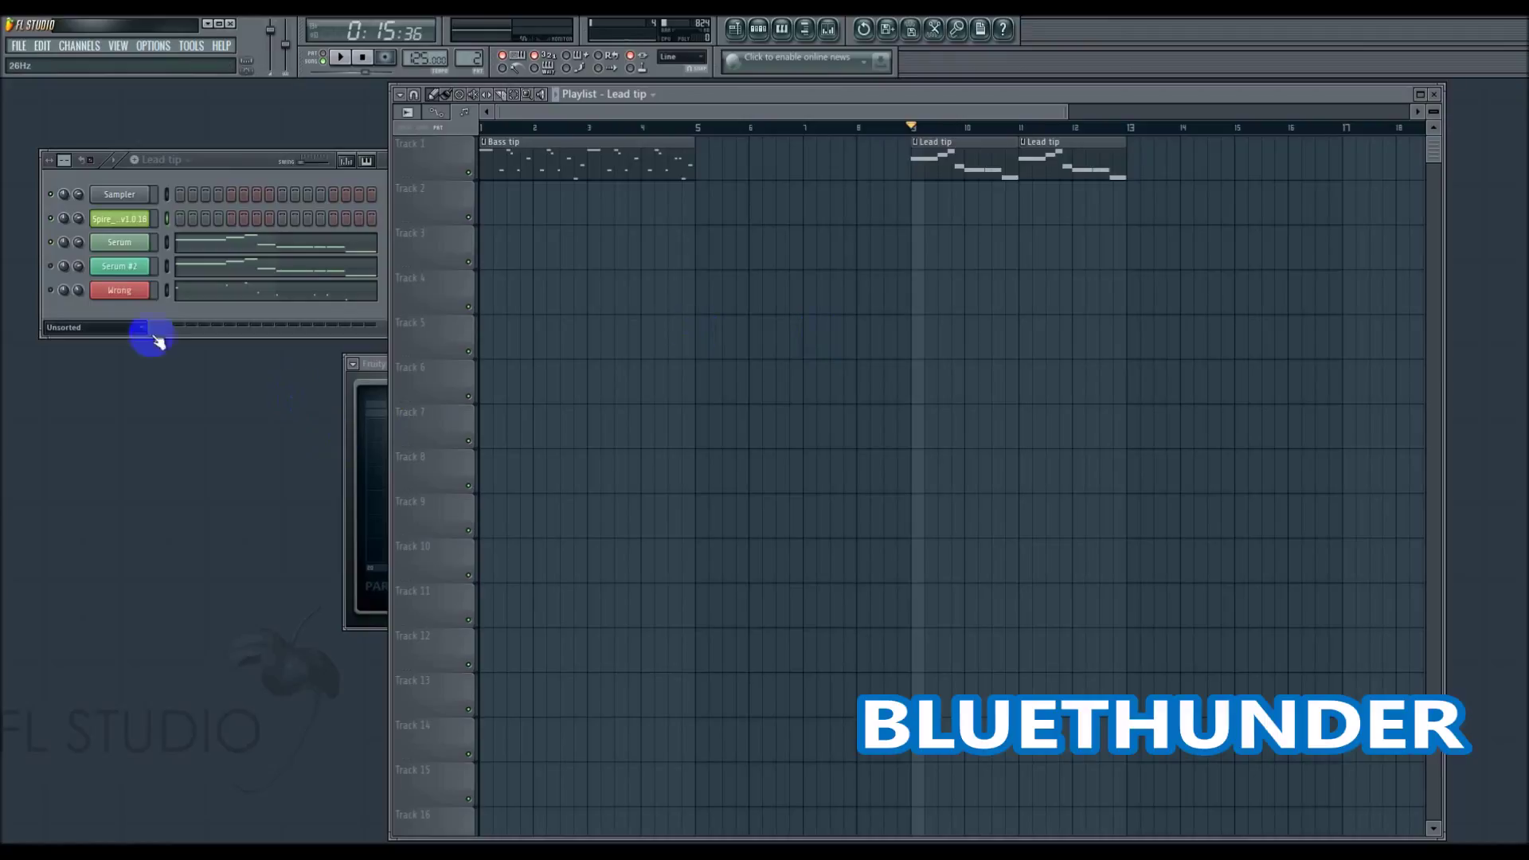
# Copy the Serum channel's notes and paste them into the Wrong channel.
pyautogui.rightClick(145, 238)
pyautogui.moveTo(176, 318)
pyautogui.click(264, 335)
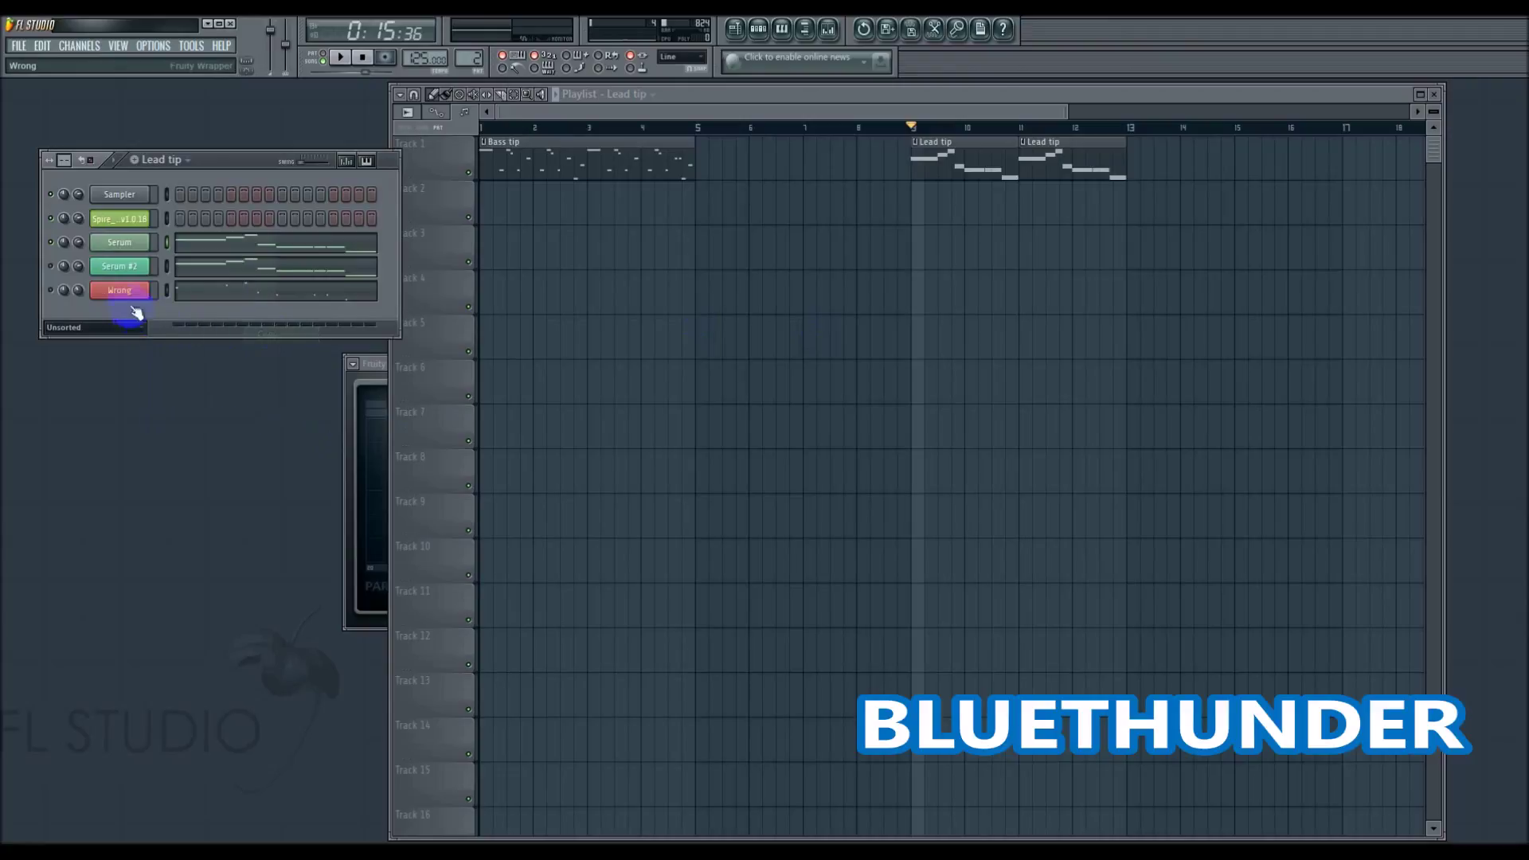
pyautogui.rightClick(143, 287)
pyautogui.moveTo(179, 366)
pyautogui.click(266, 395)
# Solo the Wrong channel and play the Lead tip clips to hear it on its own.
pyautogui.rightClick(78, 290)
pyautogui.click(88, 295)
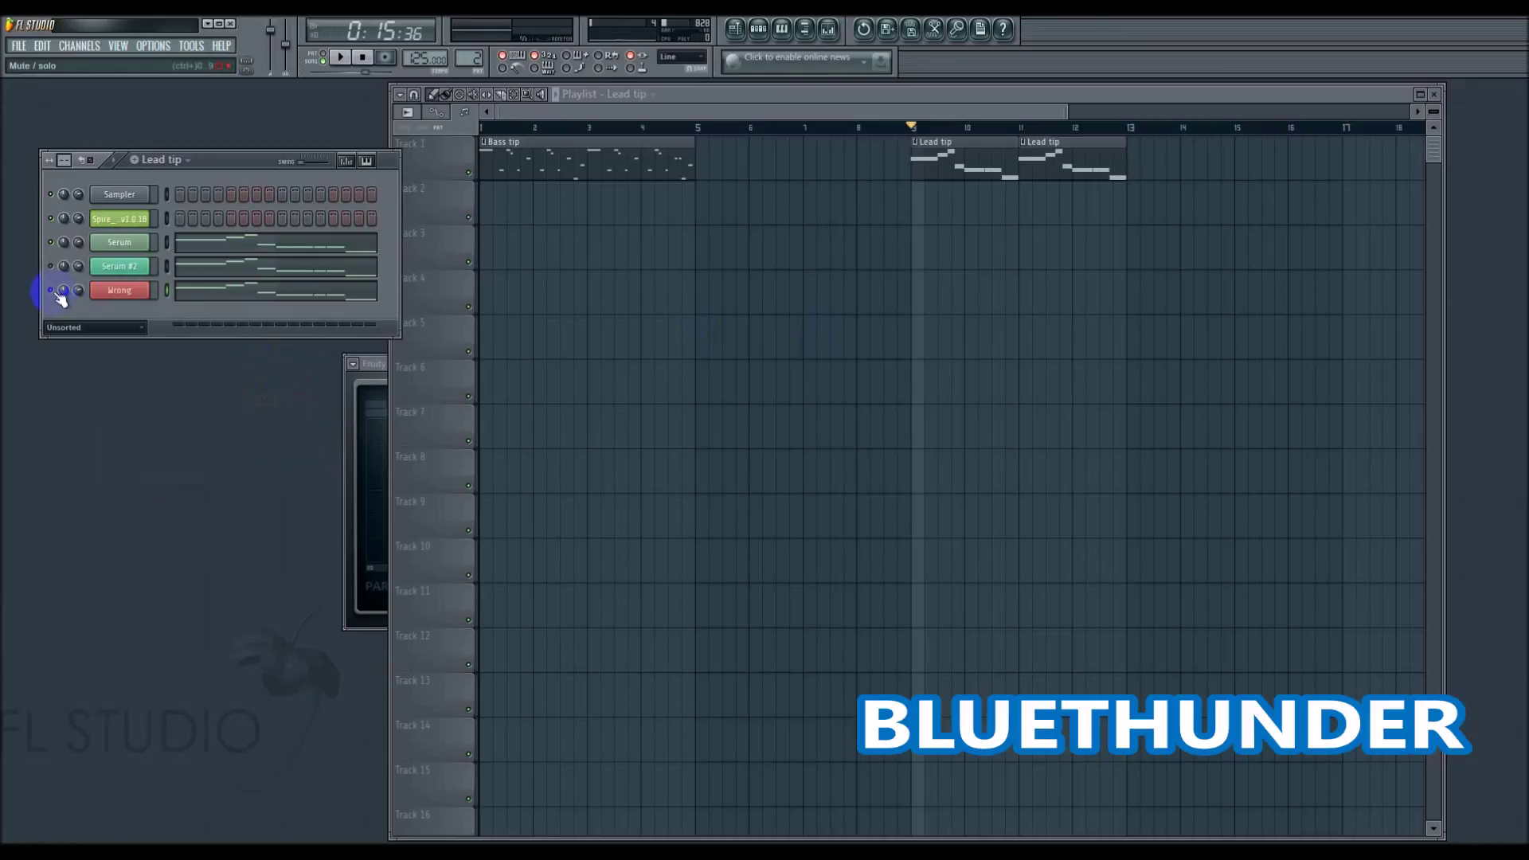
pyautogui.press('space')
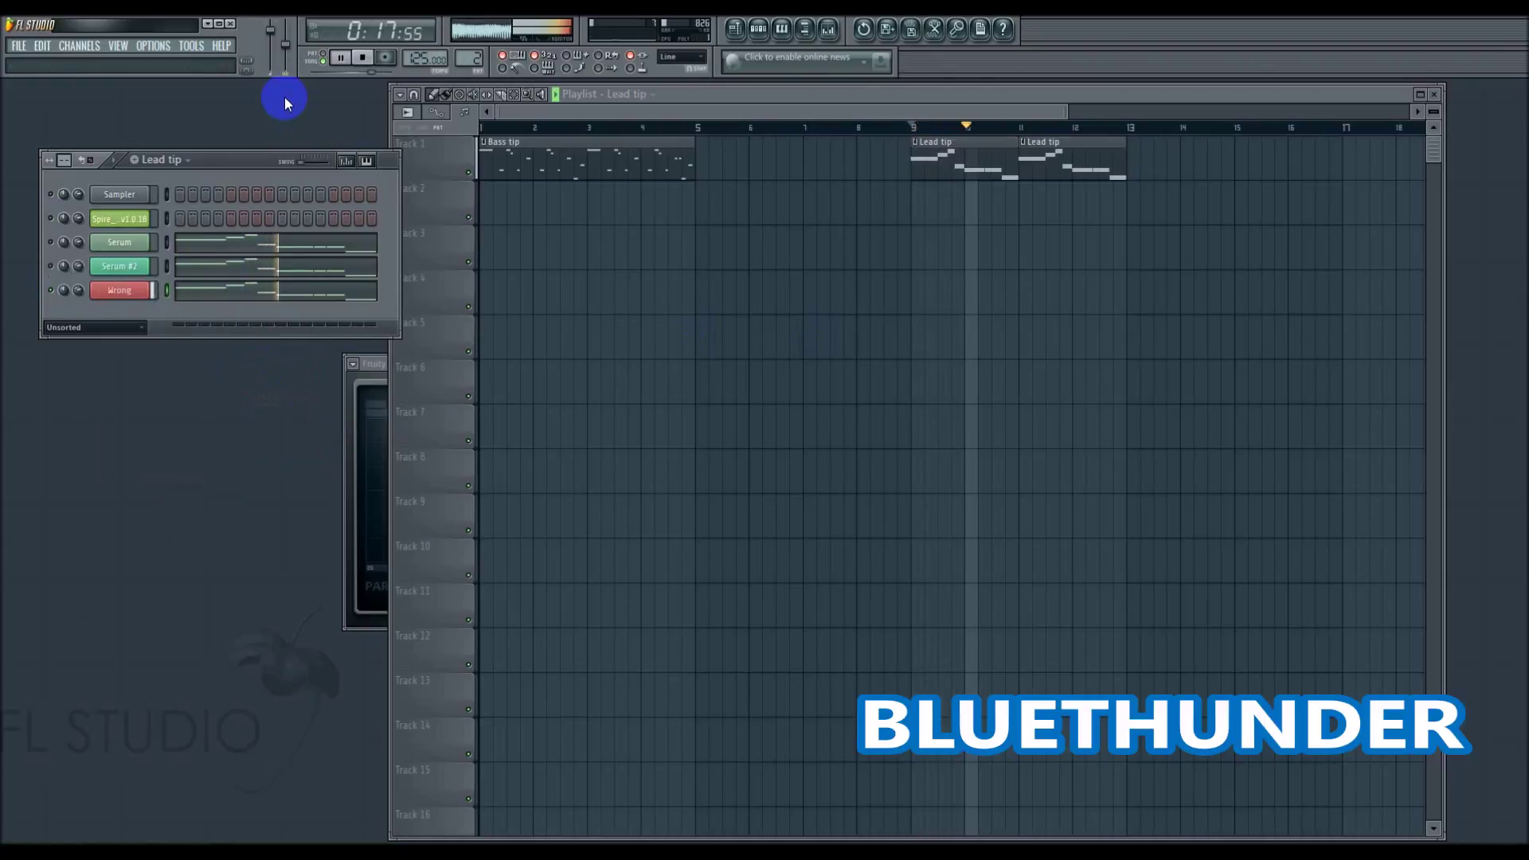
pyautogui.press('space')
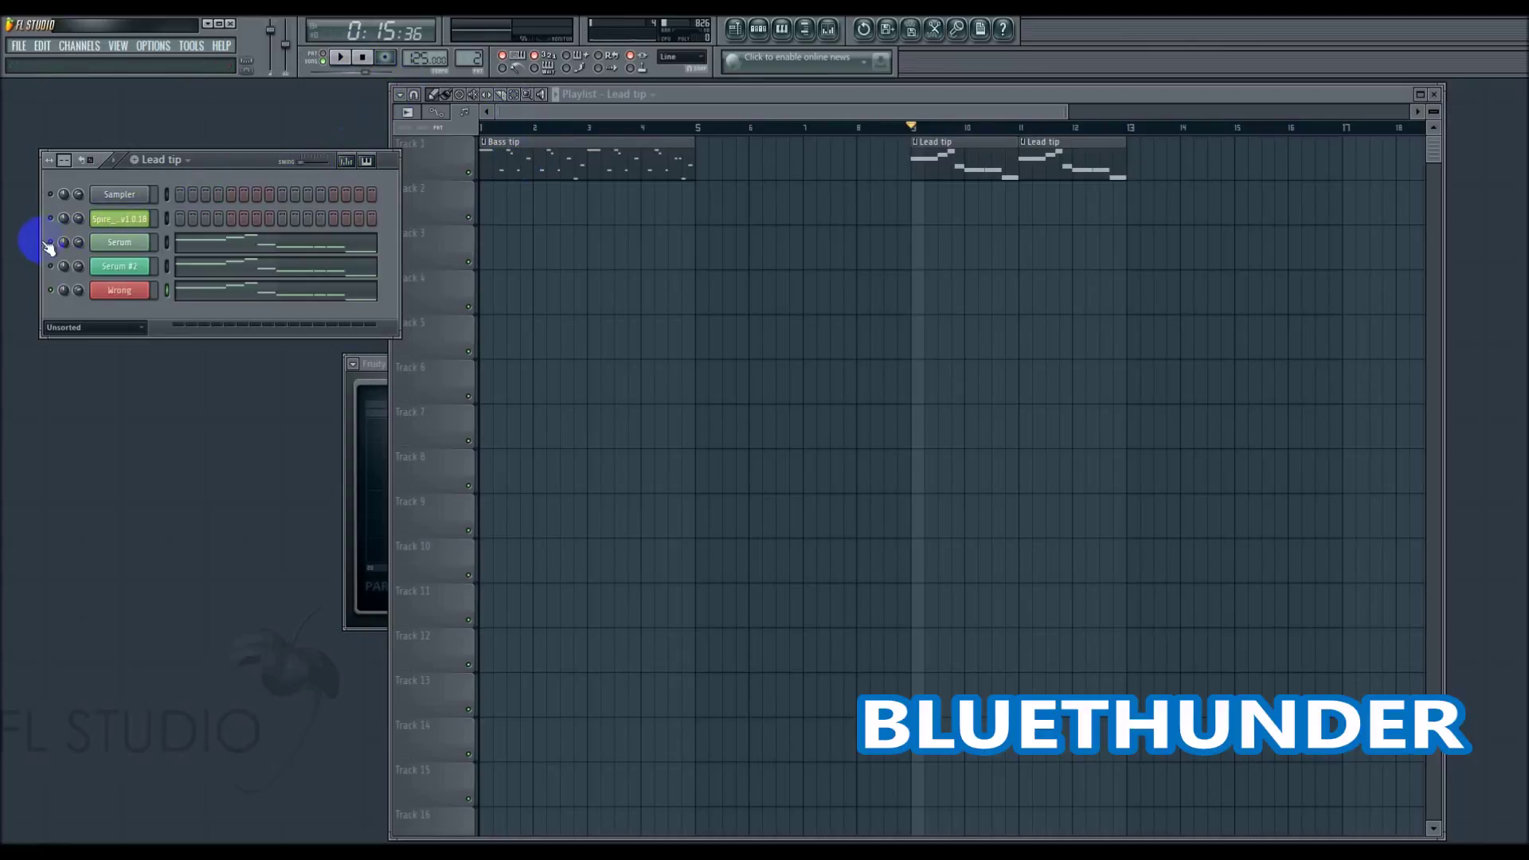
# Audition the Serum channel and the Serum #2 channel one at a time, each soloed during playback.
pyautogui.press('space')
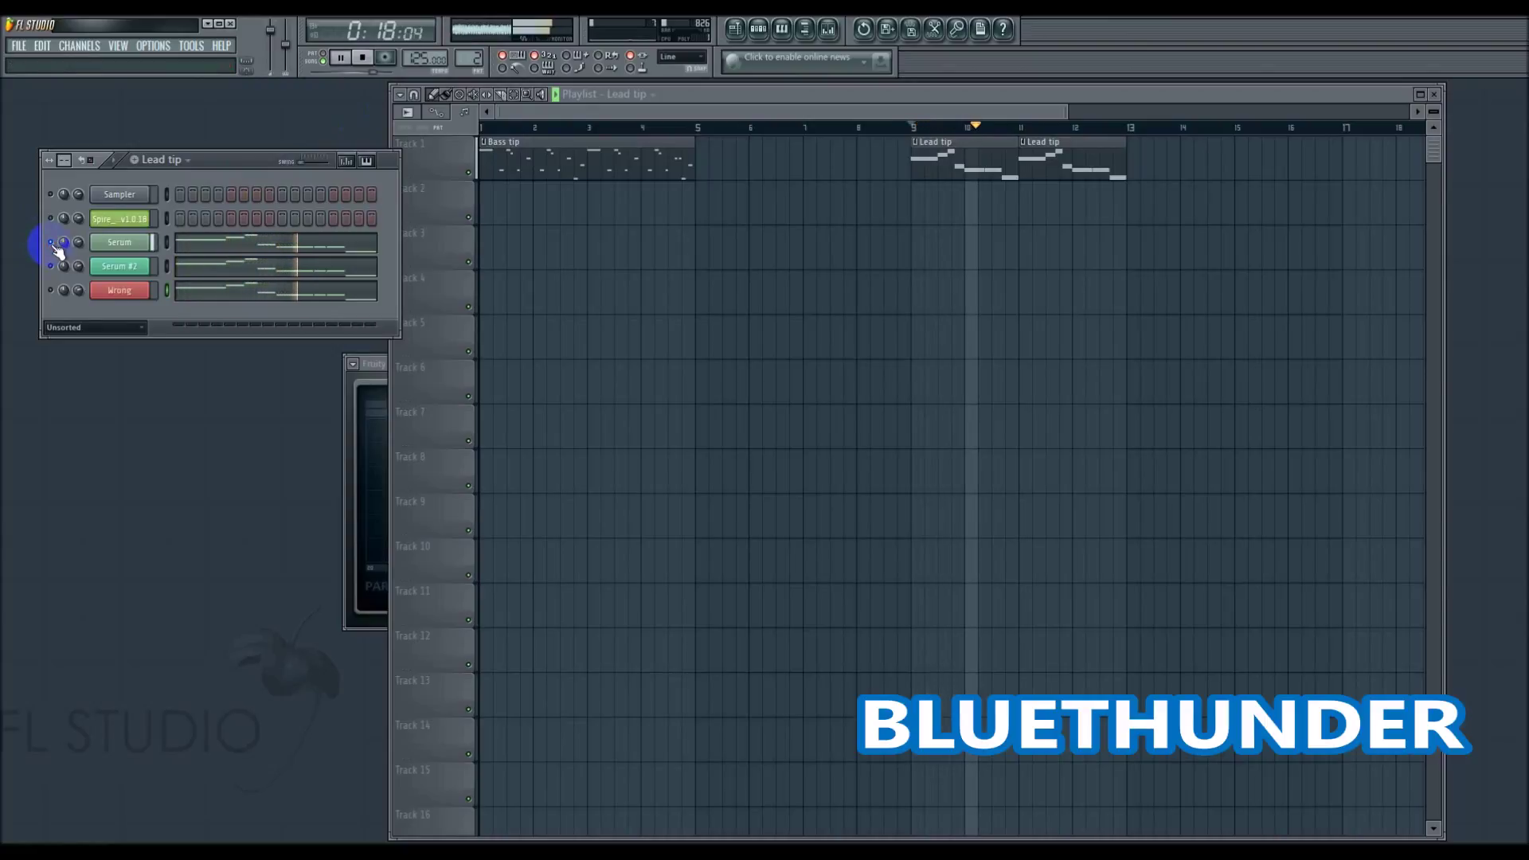
pyautogui.press('space')
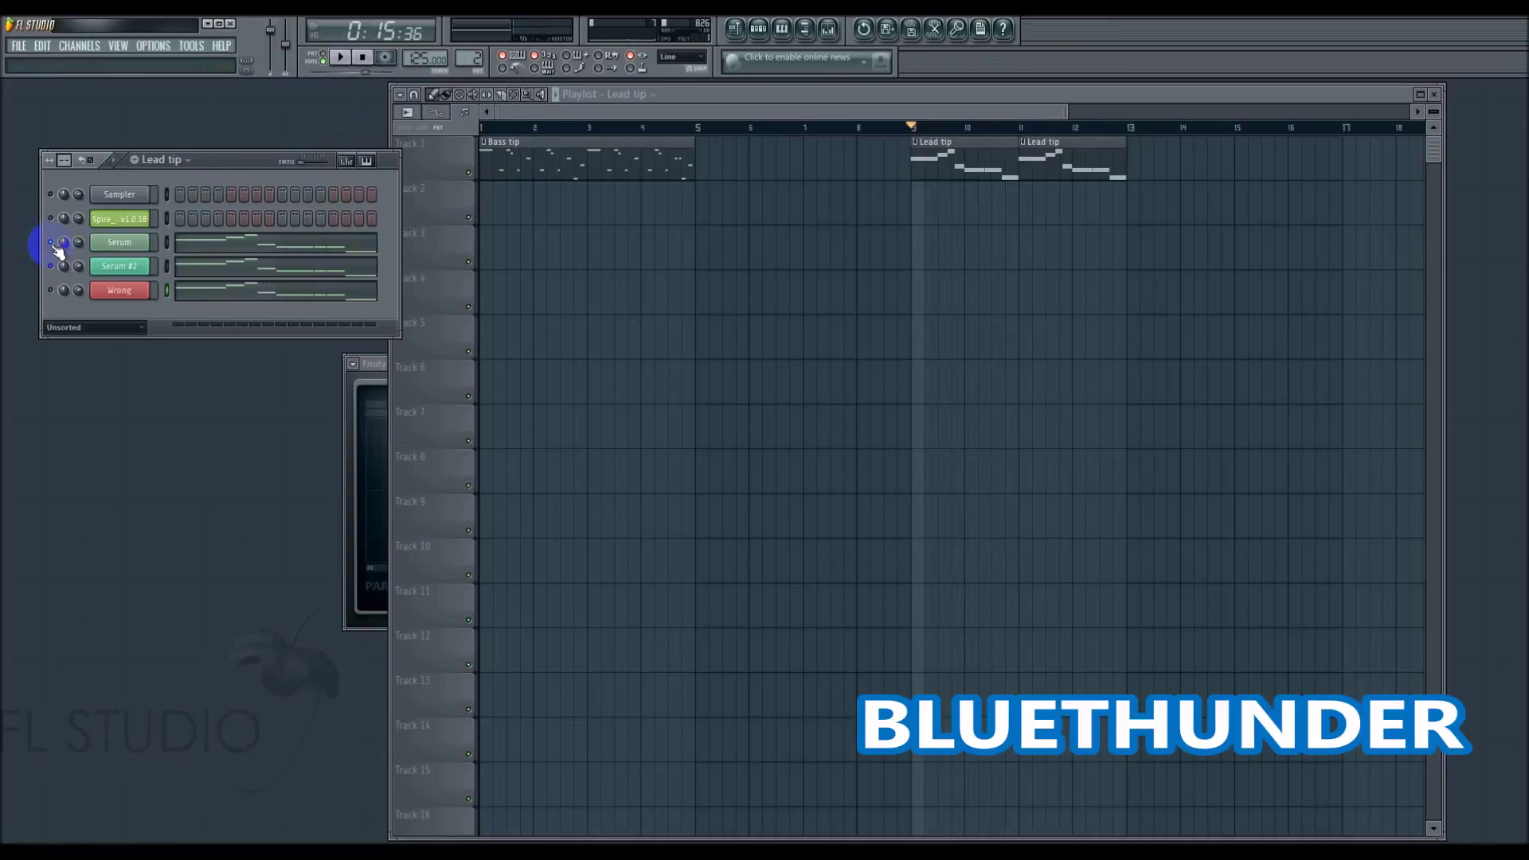
pyautogui.click(51, 266)
pyautogui.click(324, 328)
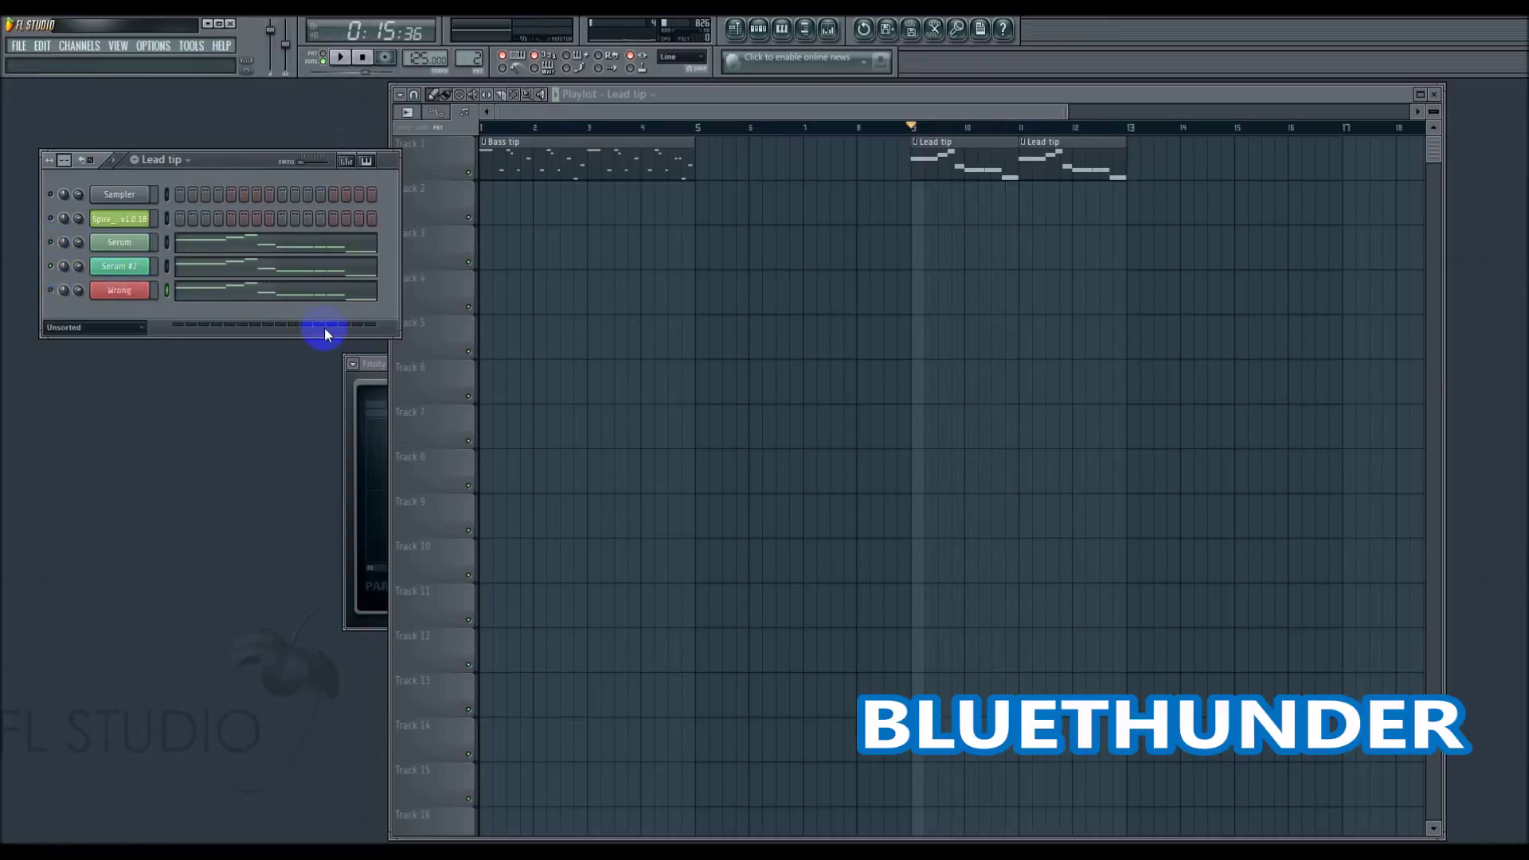
pyautogui.press('space')
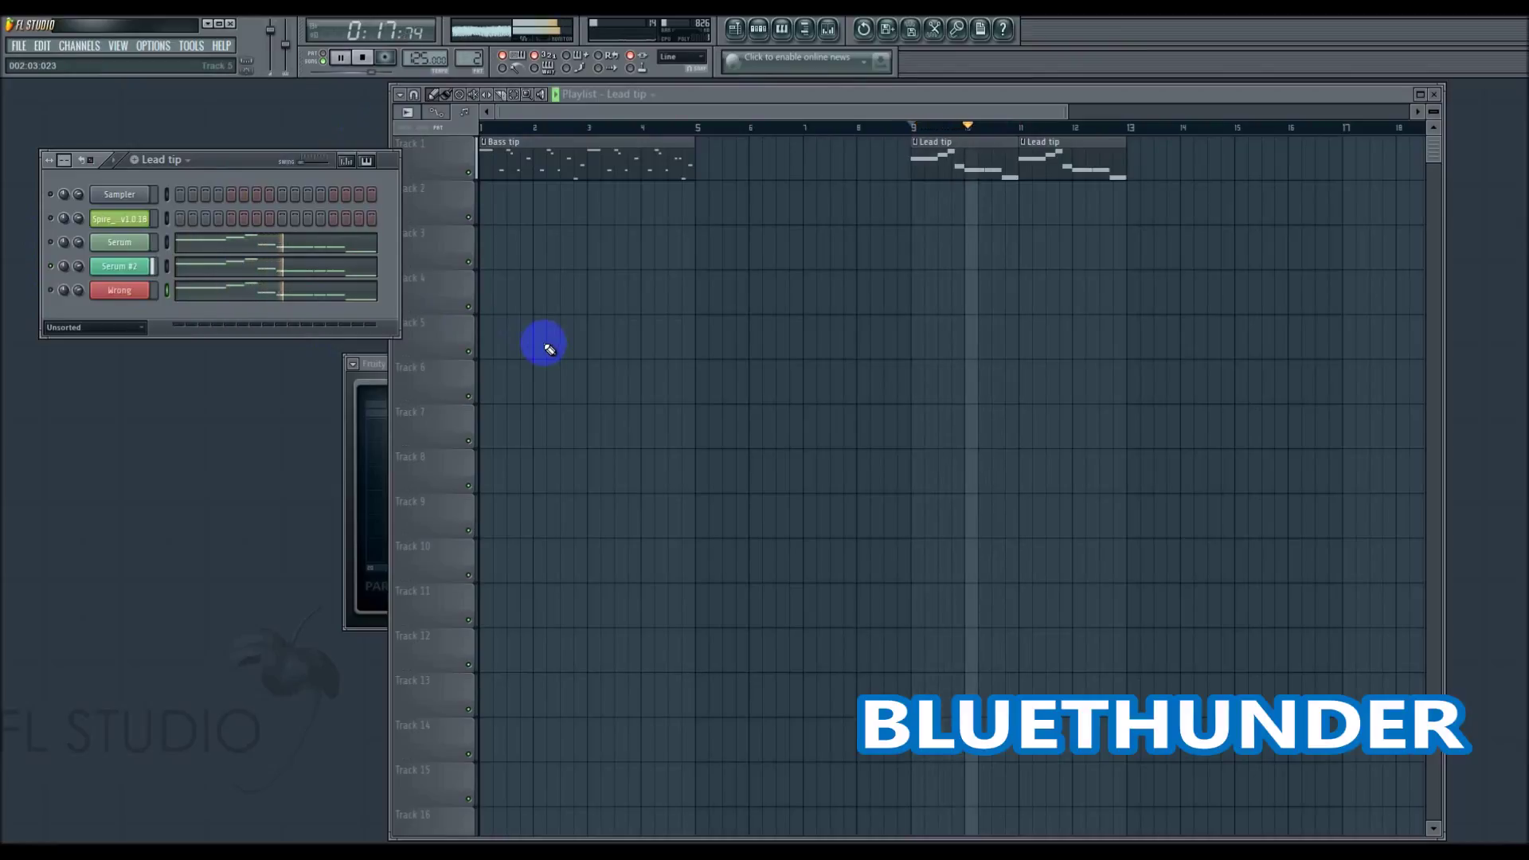
pyautogui.press('space')
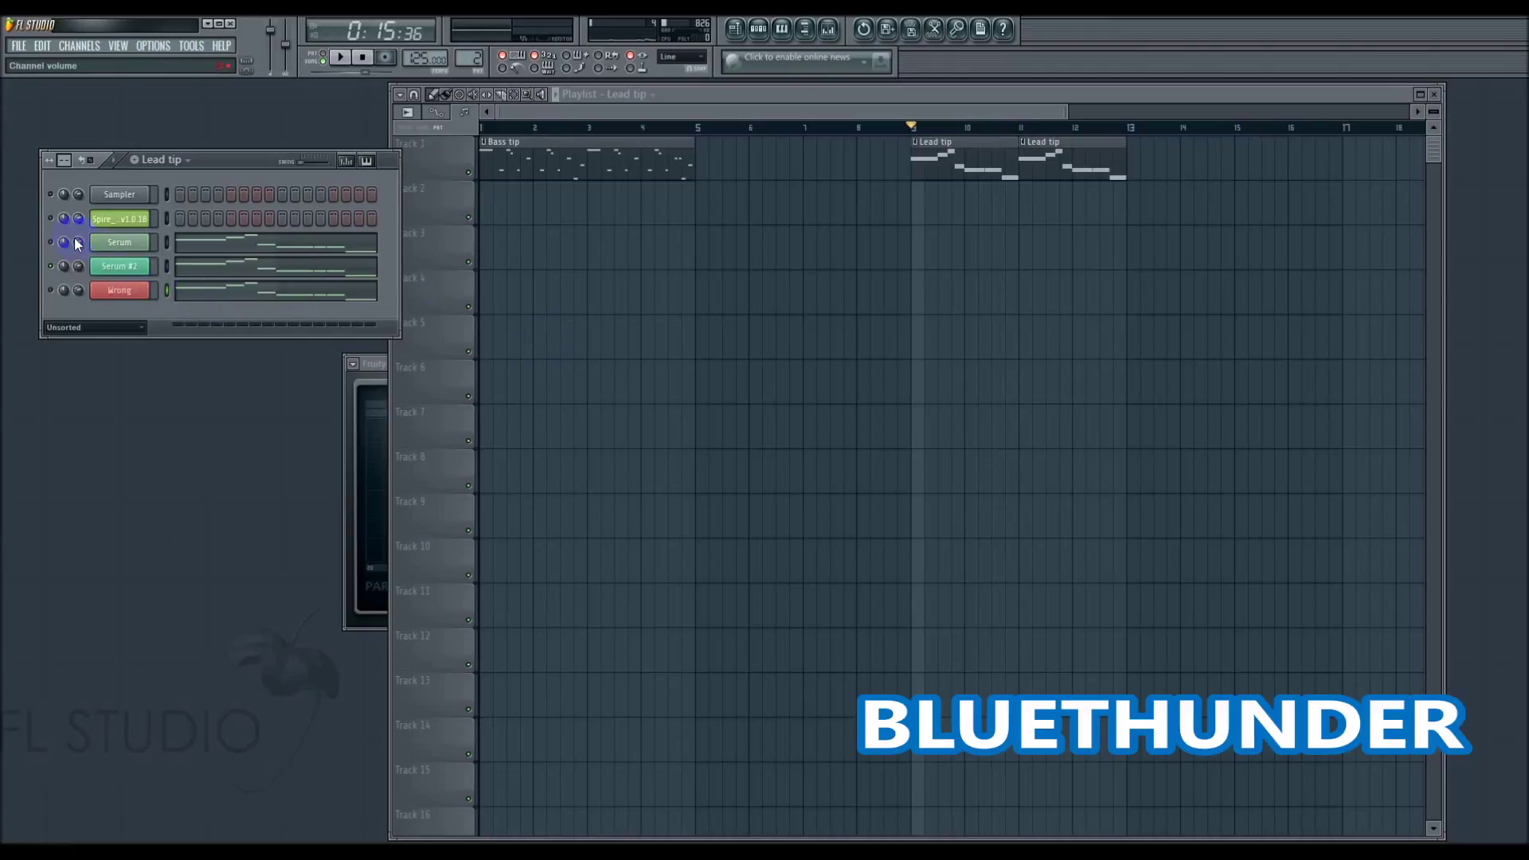
# Play the lead with Serum and Serum #2 together, and again with the Wrong channel added.
pyautogui.click(96, 261)
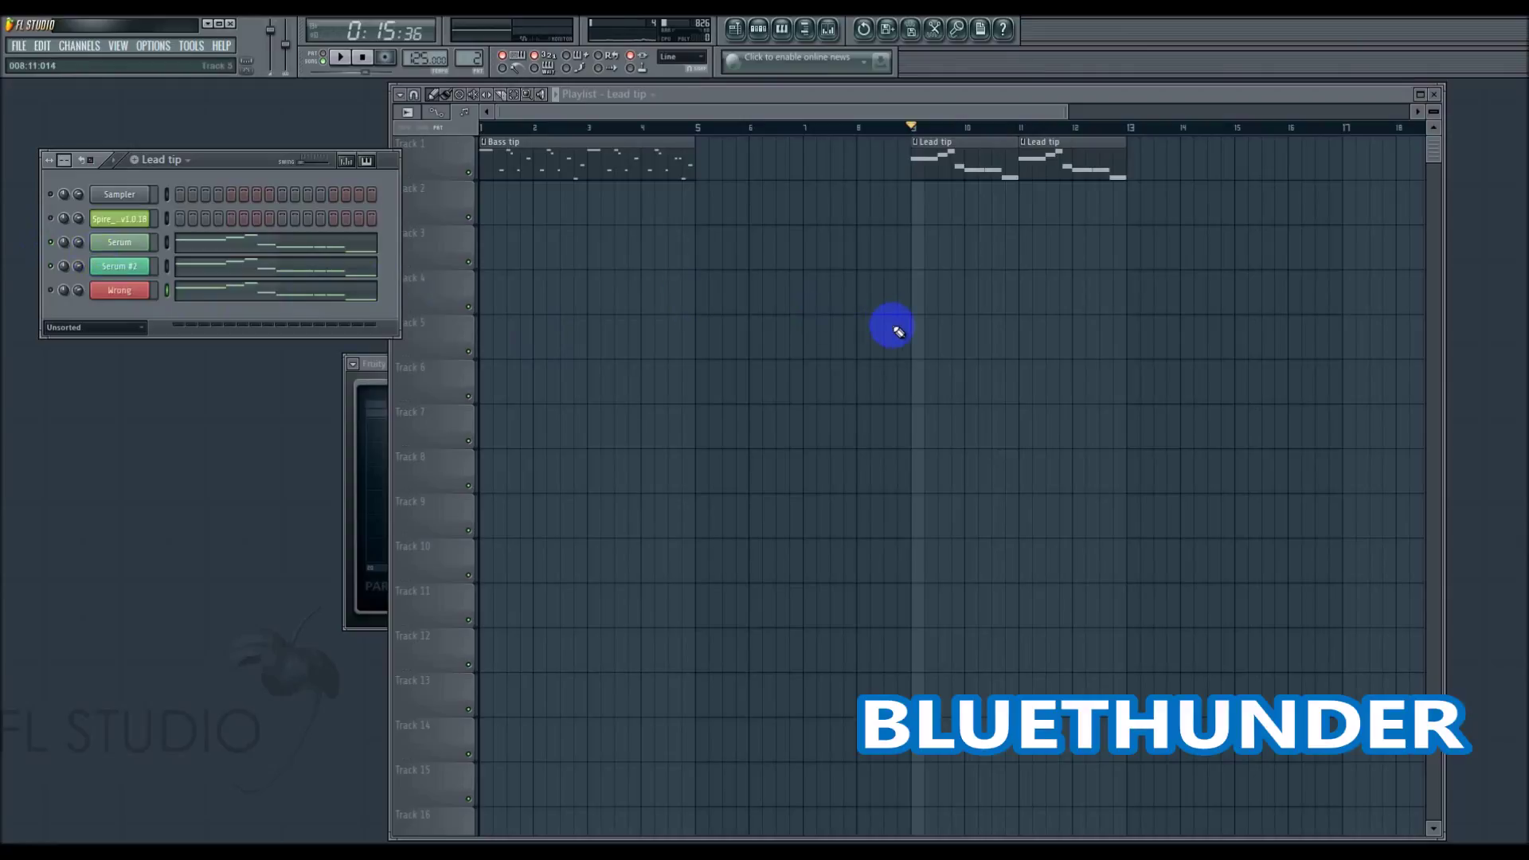
pyautogui.press('space')
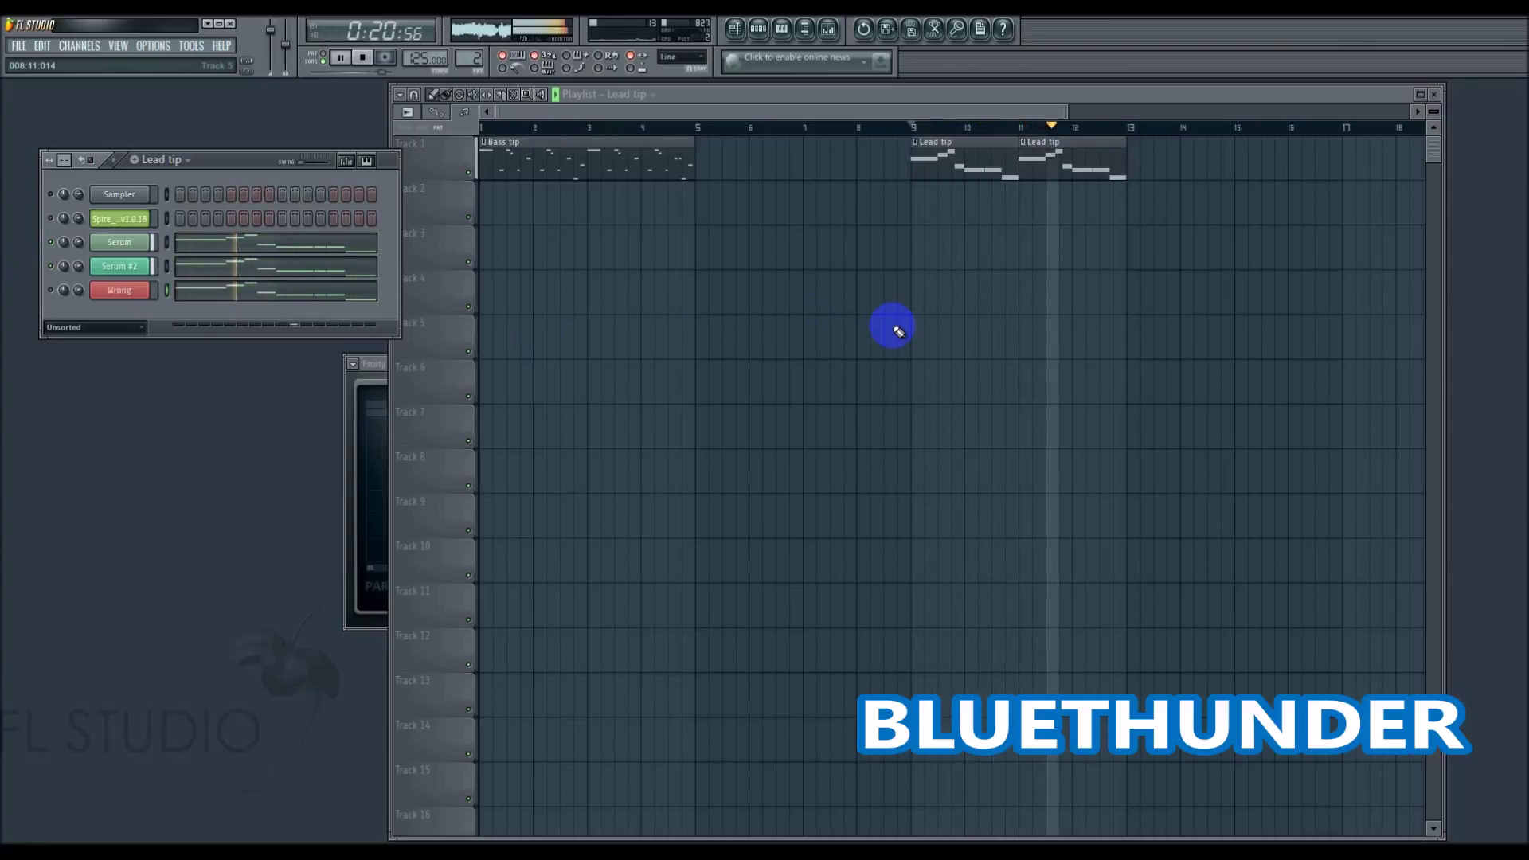
pyautogui.press('space')
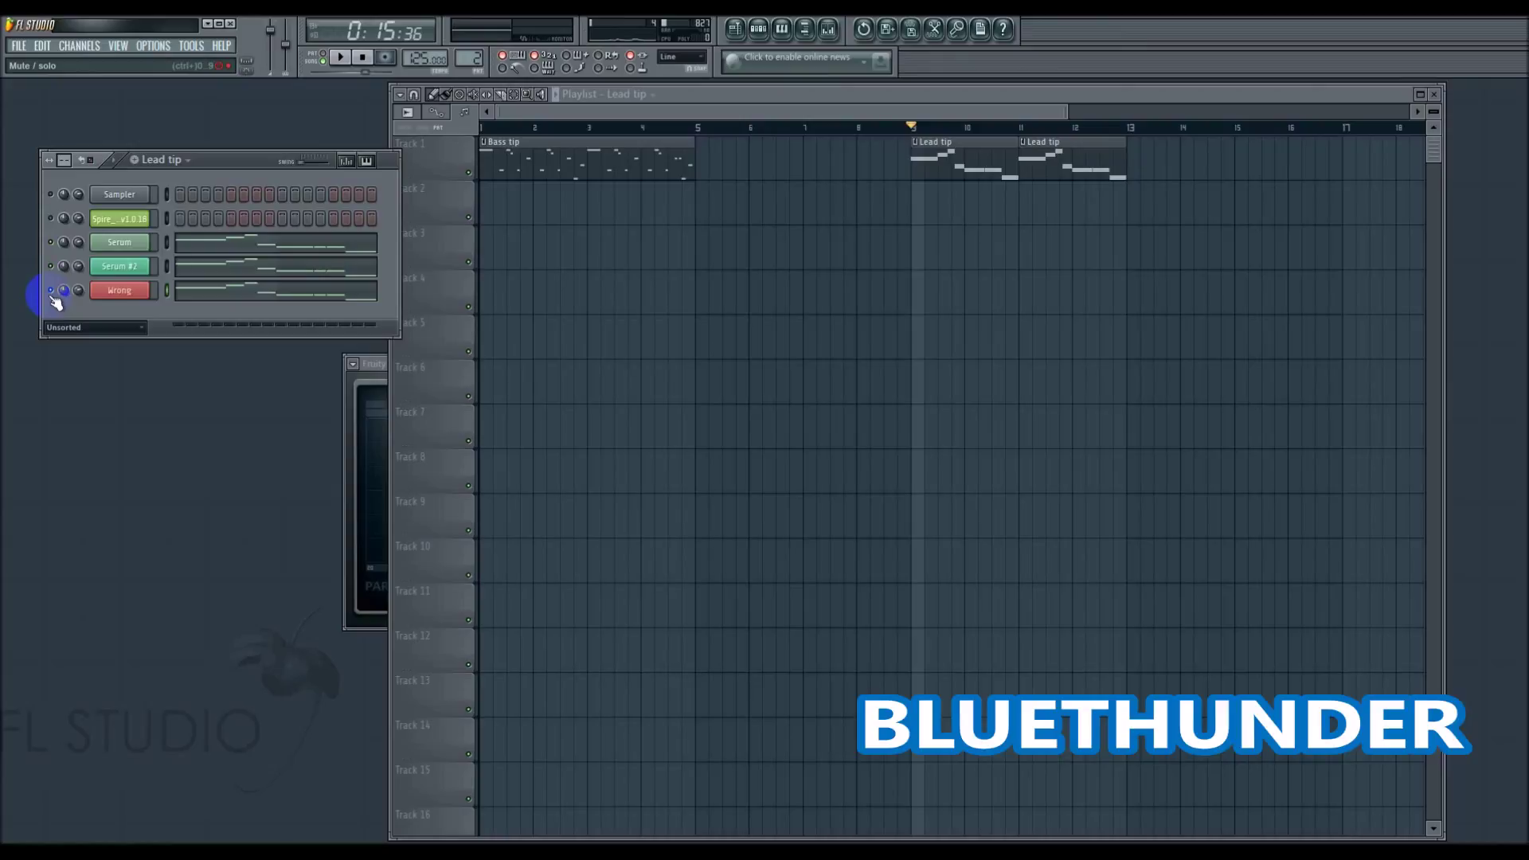
pyautogui.press('space')
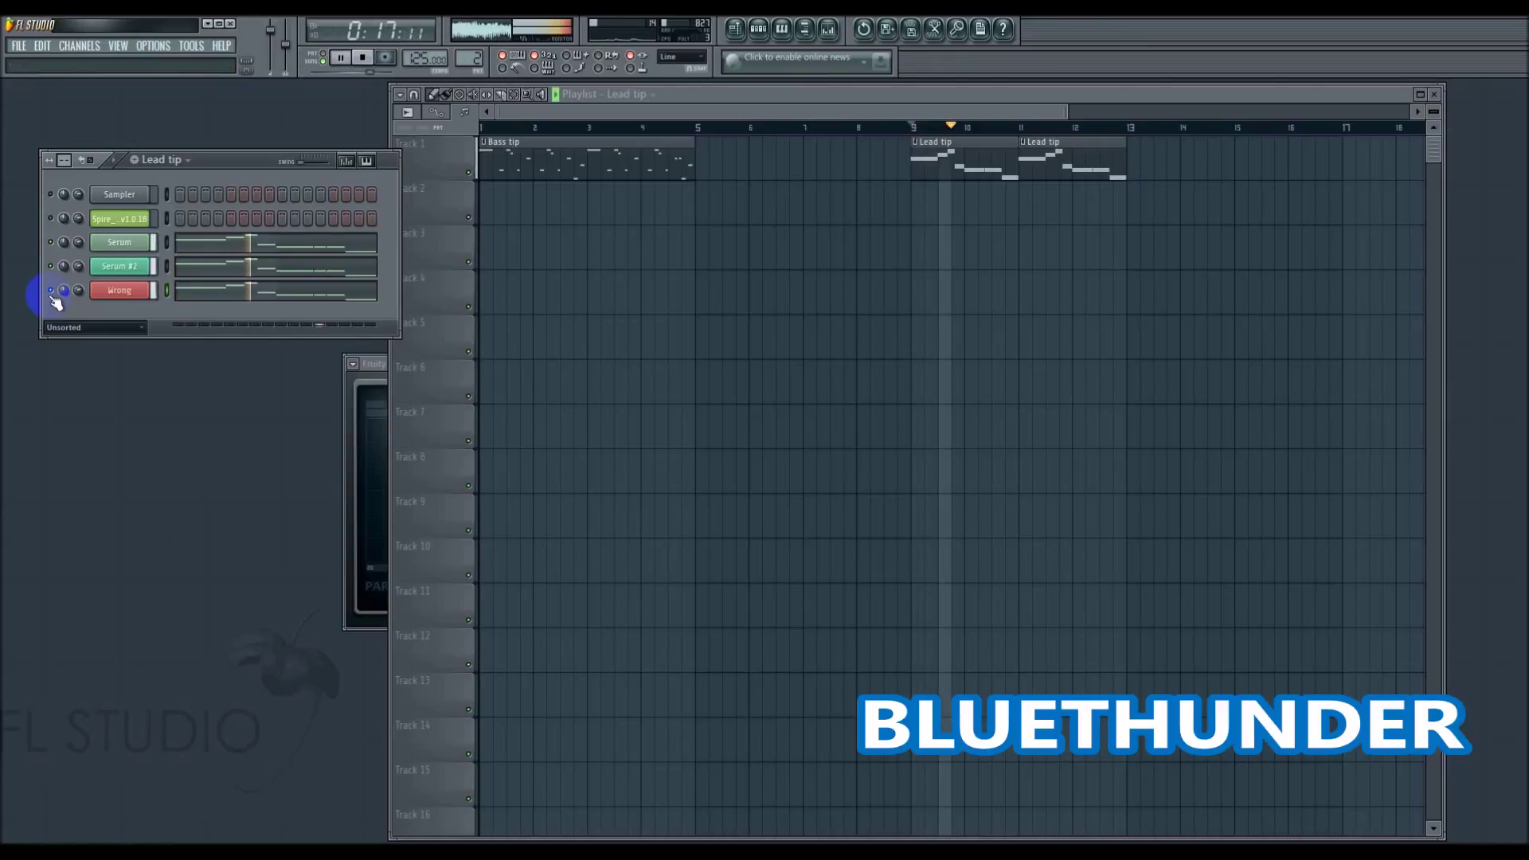
pyautogui.press('space')
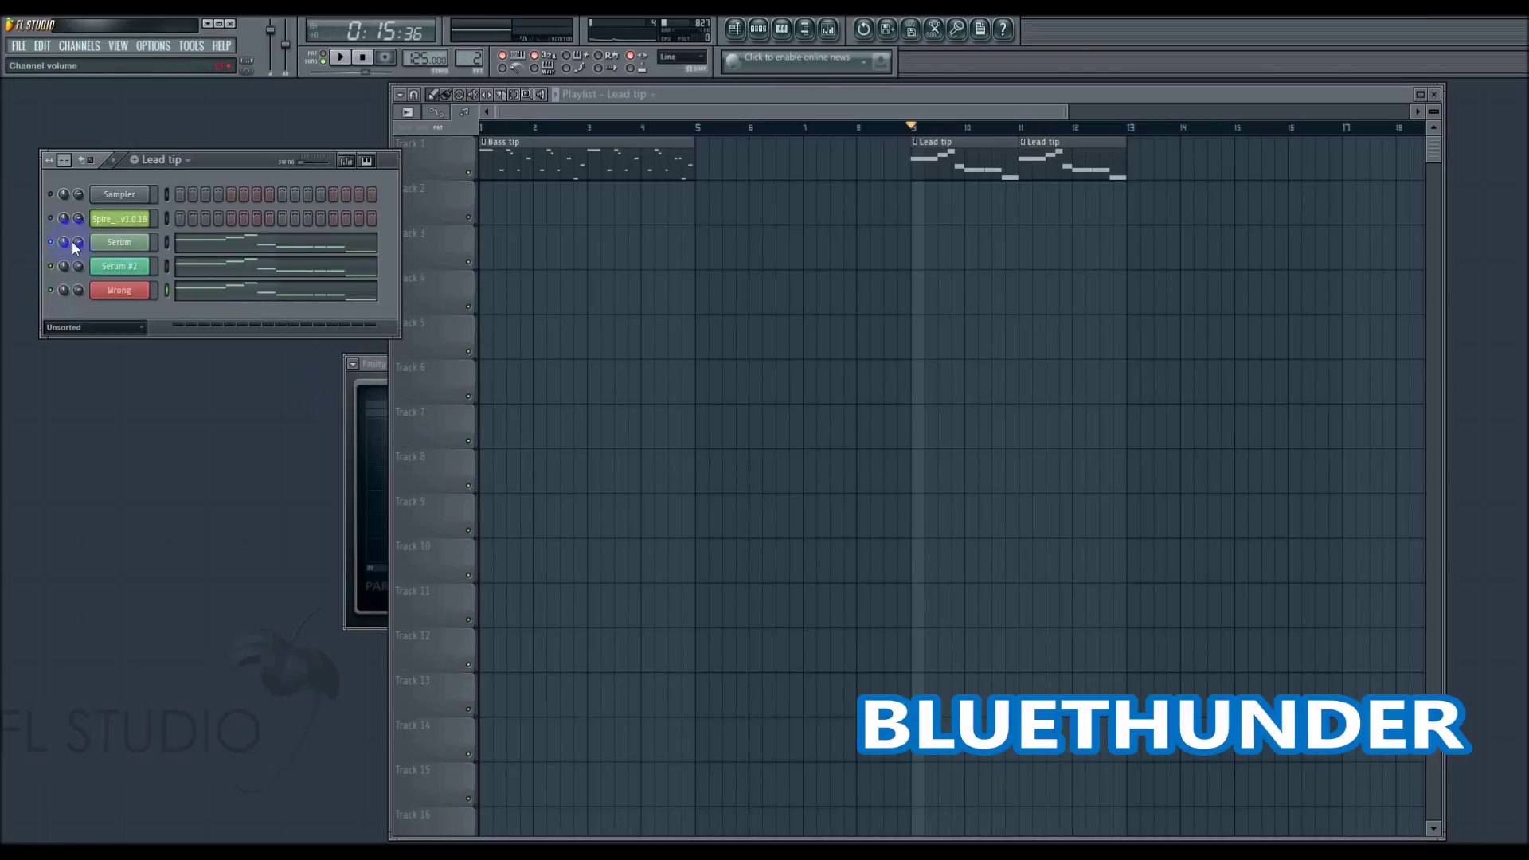
# Examine the Wrong channel's notes in the piano roll, comparing their lengths with the ghost notes of the other layers.
pyautogui.click(792, 318)
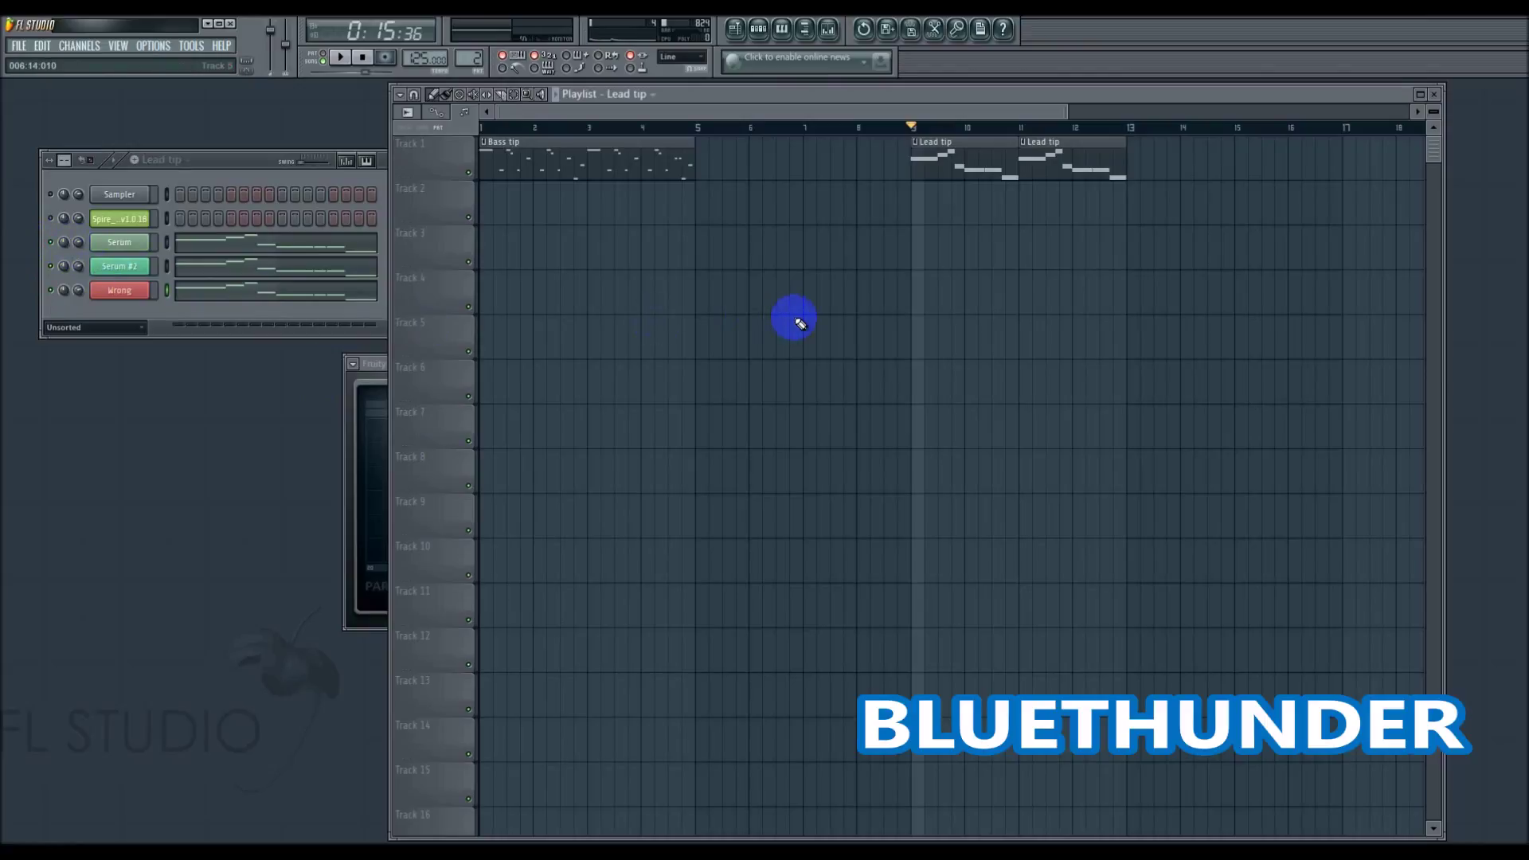
pyautogui.click(57, 299)
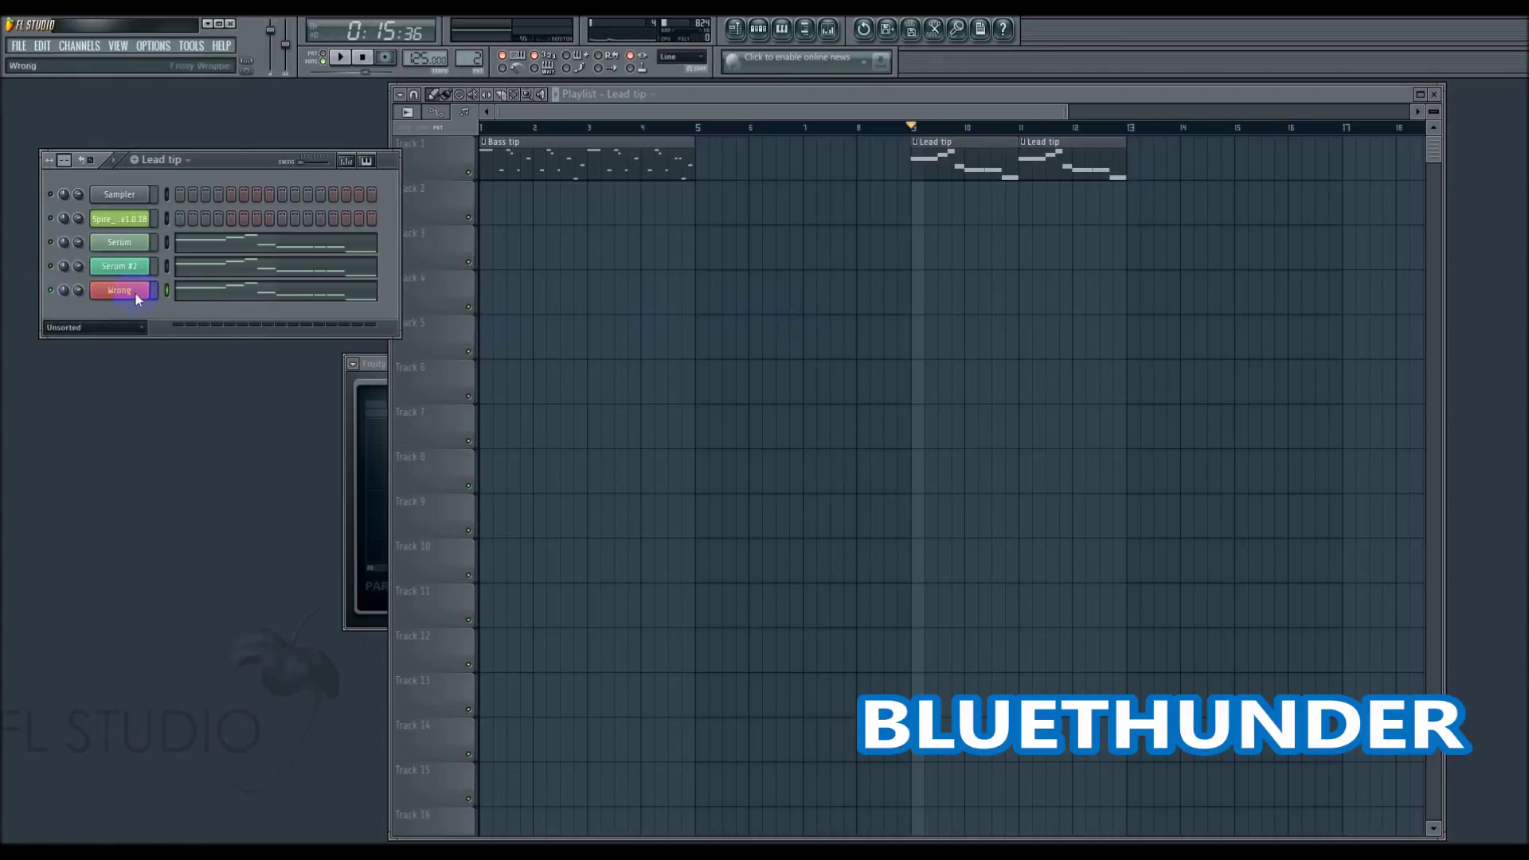
pyautogui.click(184, 297)
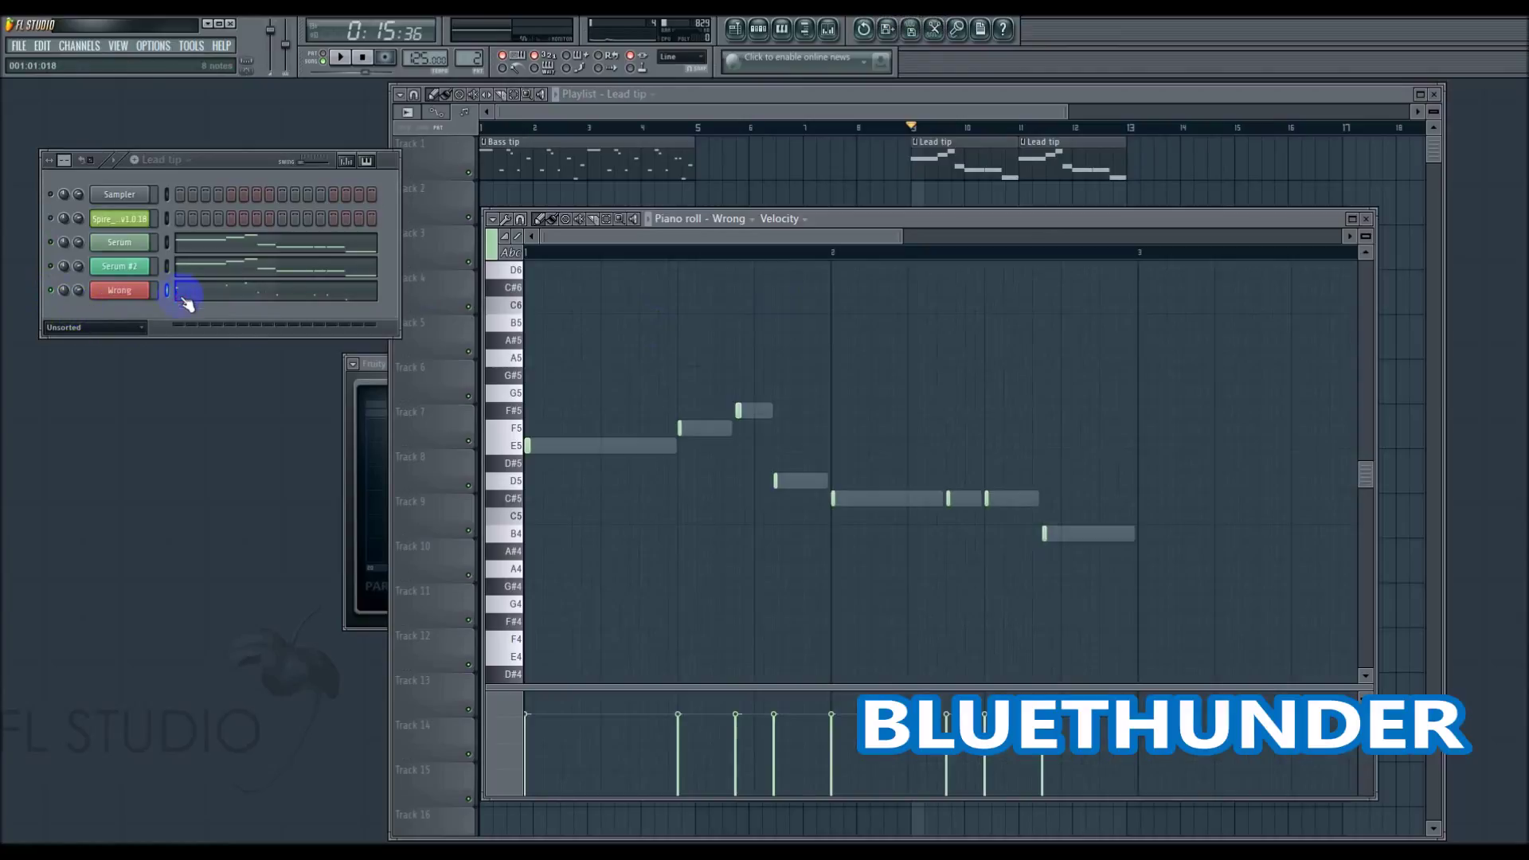
pyautogui.scroll(-2, 552, 433)
pyautogui.scroll(3, 589, 358)
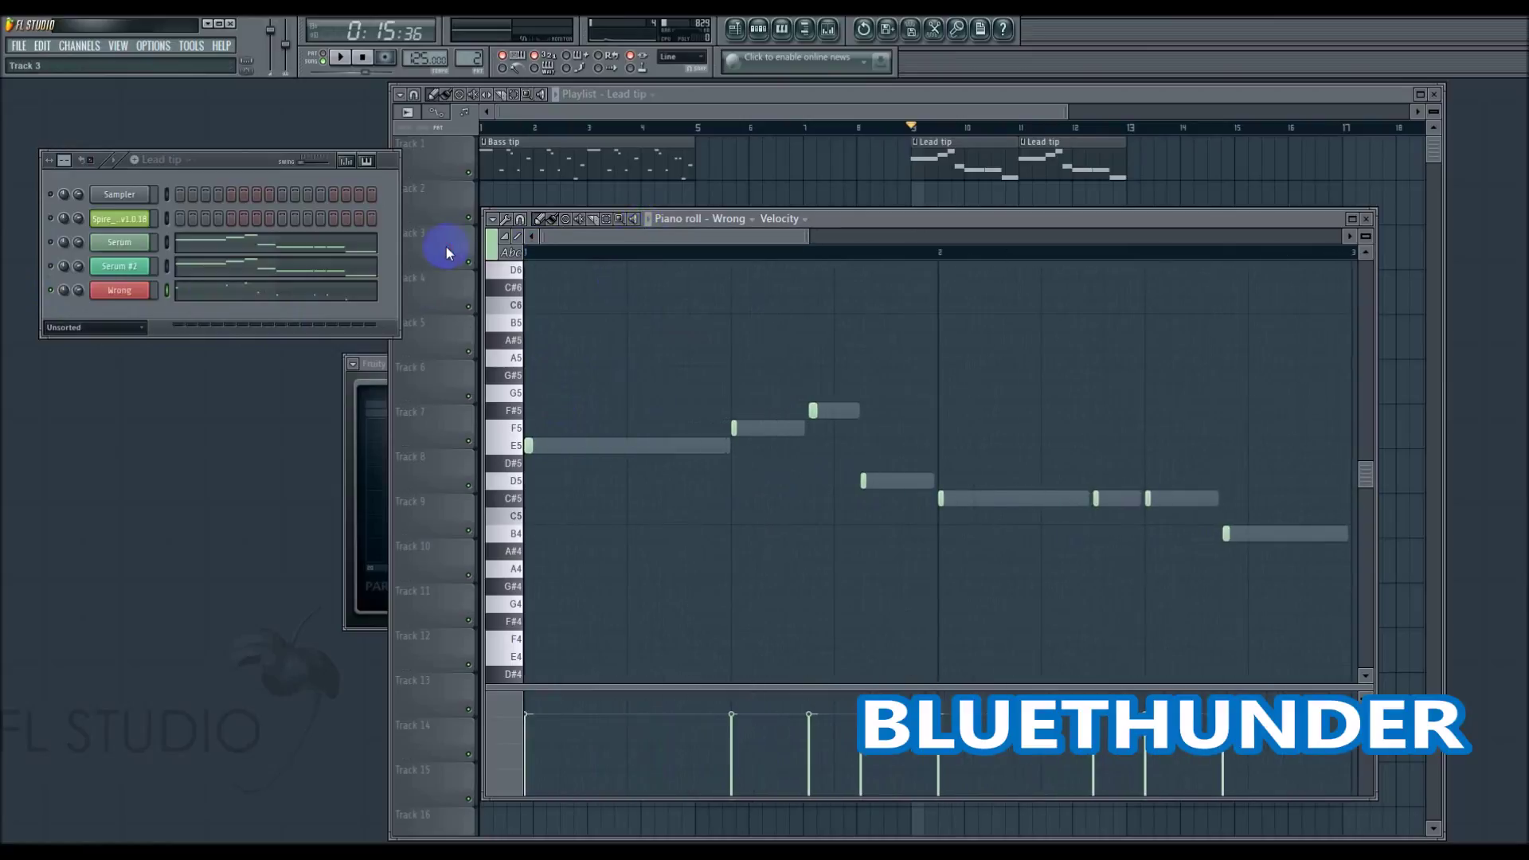
pyautogui.scroll(-3, 529, 363)
pyautogui.scroll(1, 539, 372)
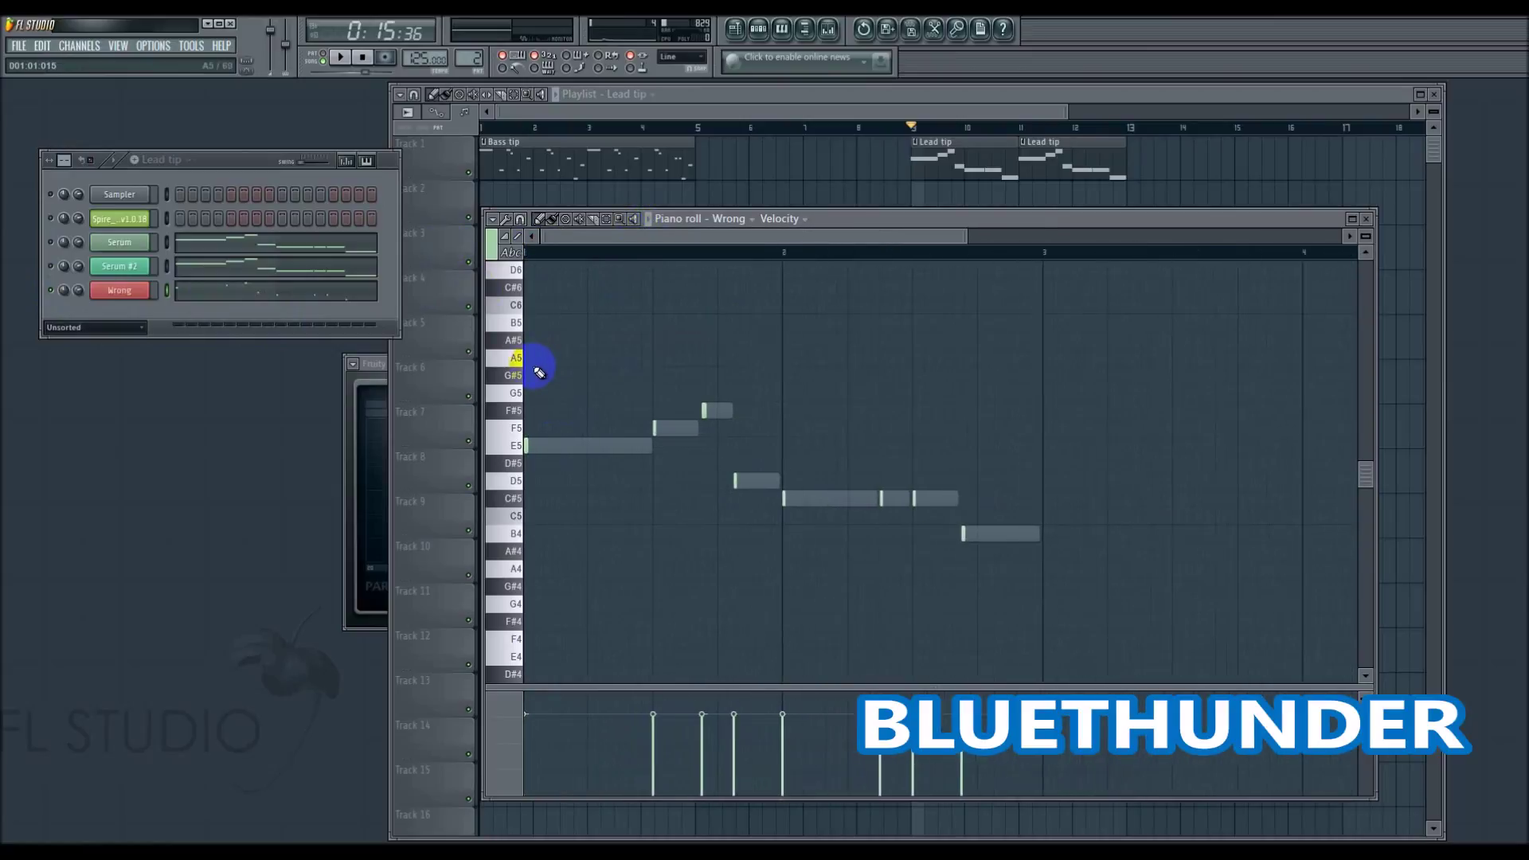
pyautogui.scroll(3, 517, 442)
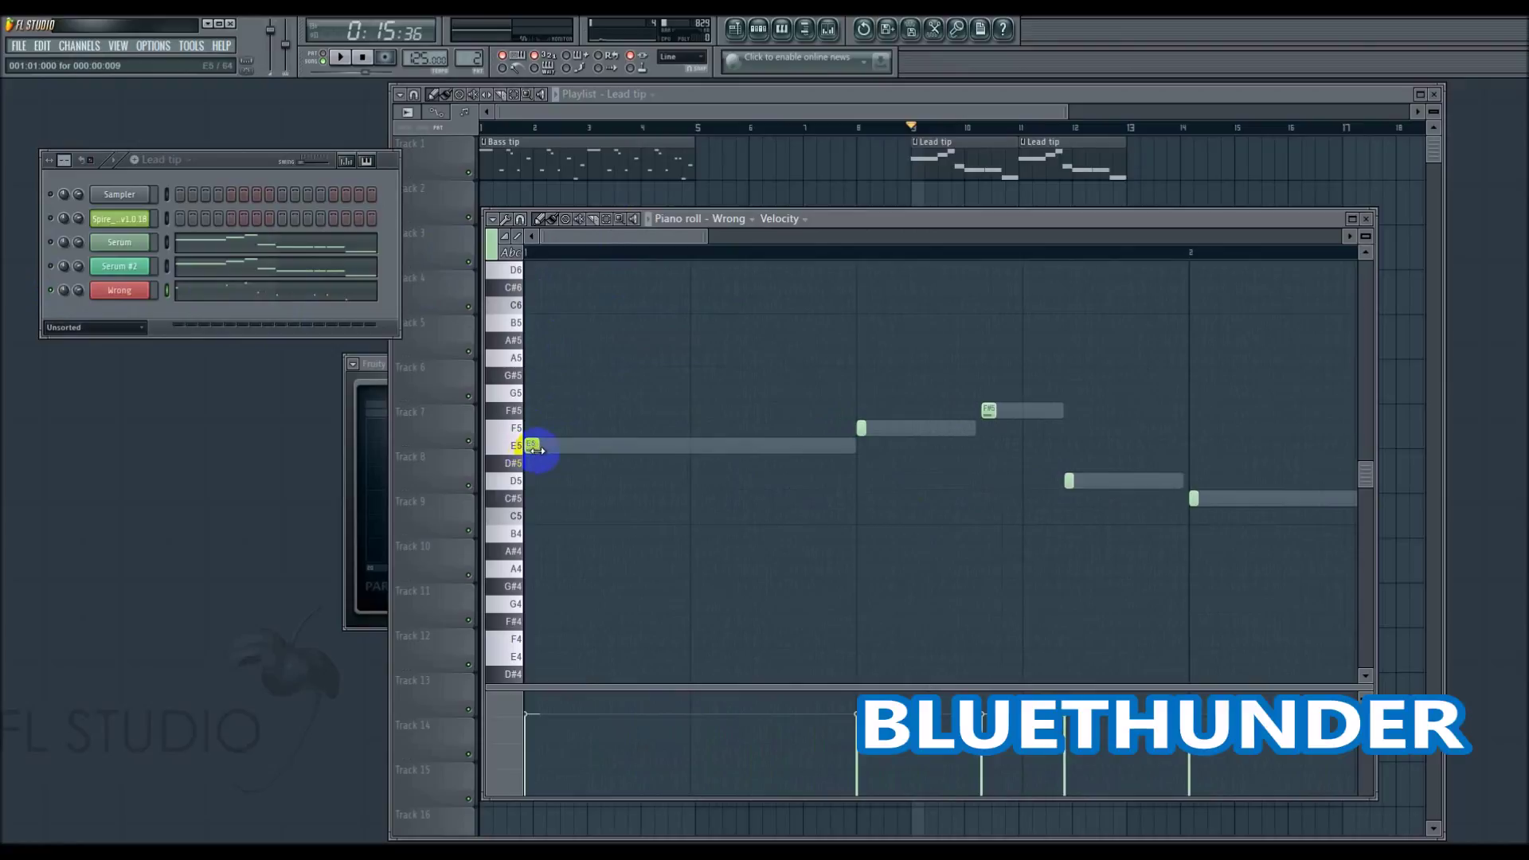
pyautogui.scroll(-3, 552, 523)
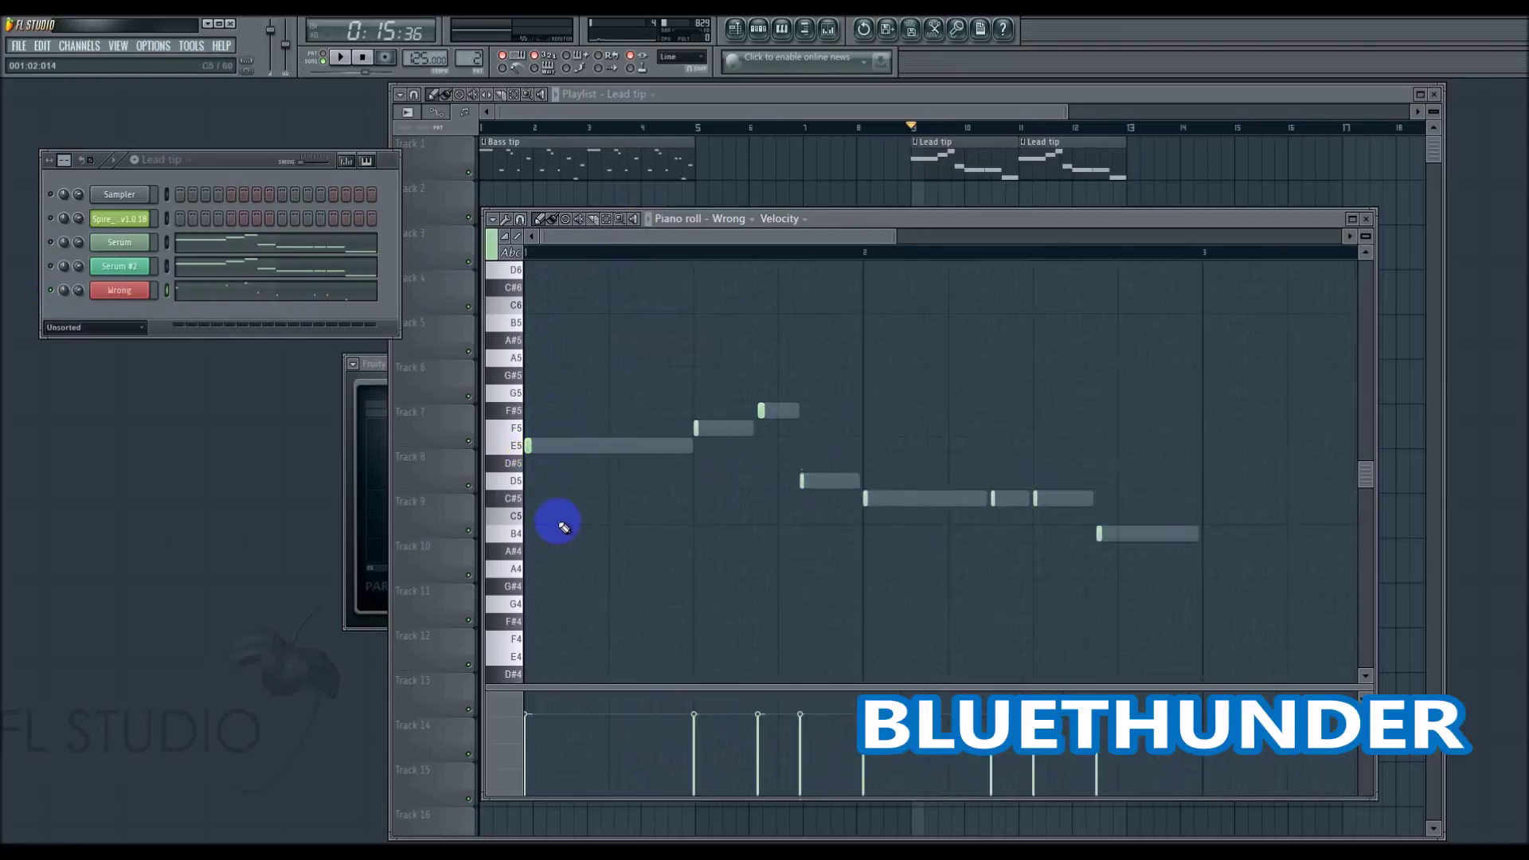
pyautogui.scroll(2, 562, 526)
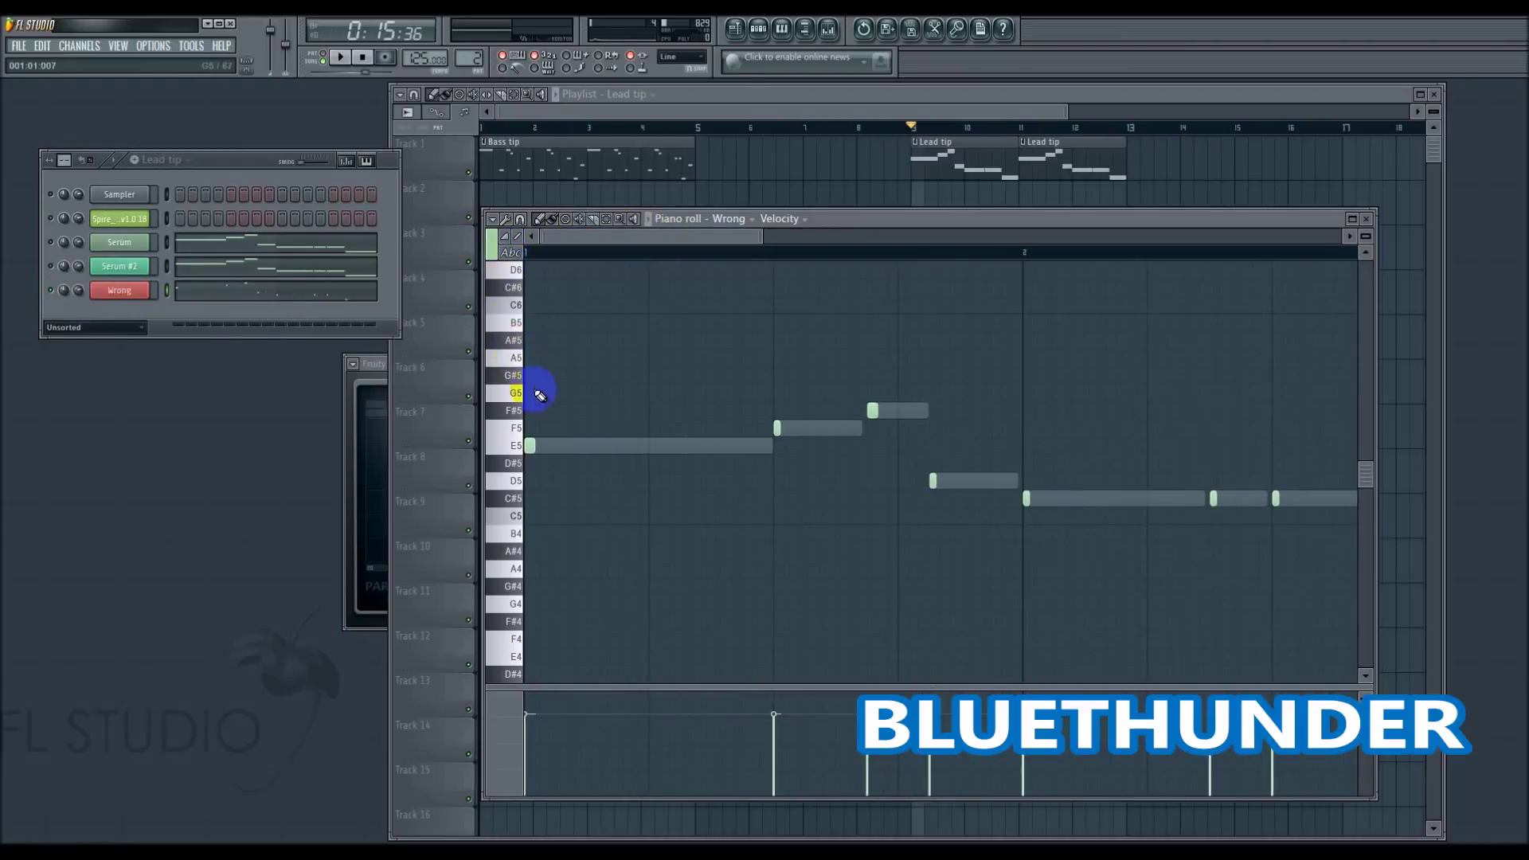
pyautogui.scroll(-3, 540, 398)
pyautogui.scroll(3, 525, 430)
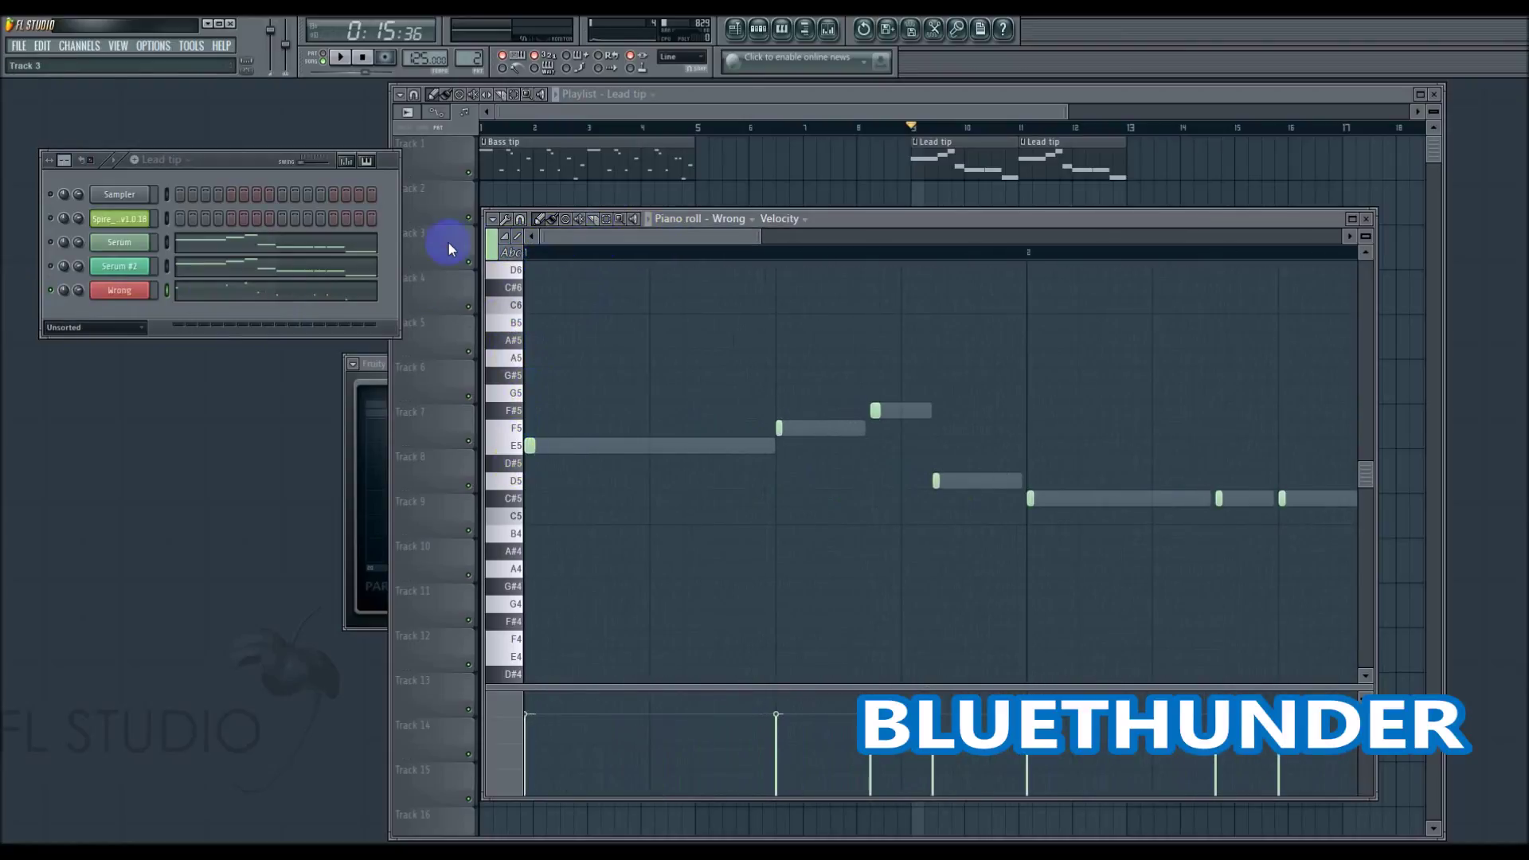
# Play the lead layers together and lower the Wrong channel's volume to about 59%.
pyautogui.click(49, 263)
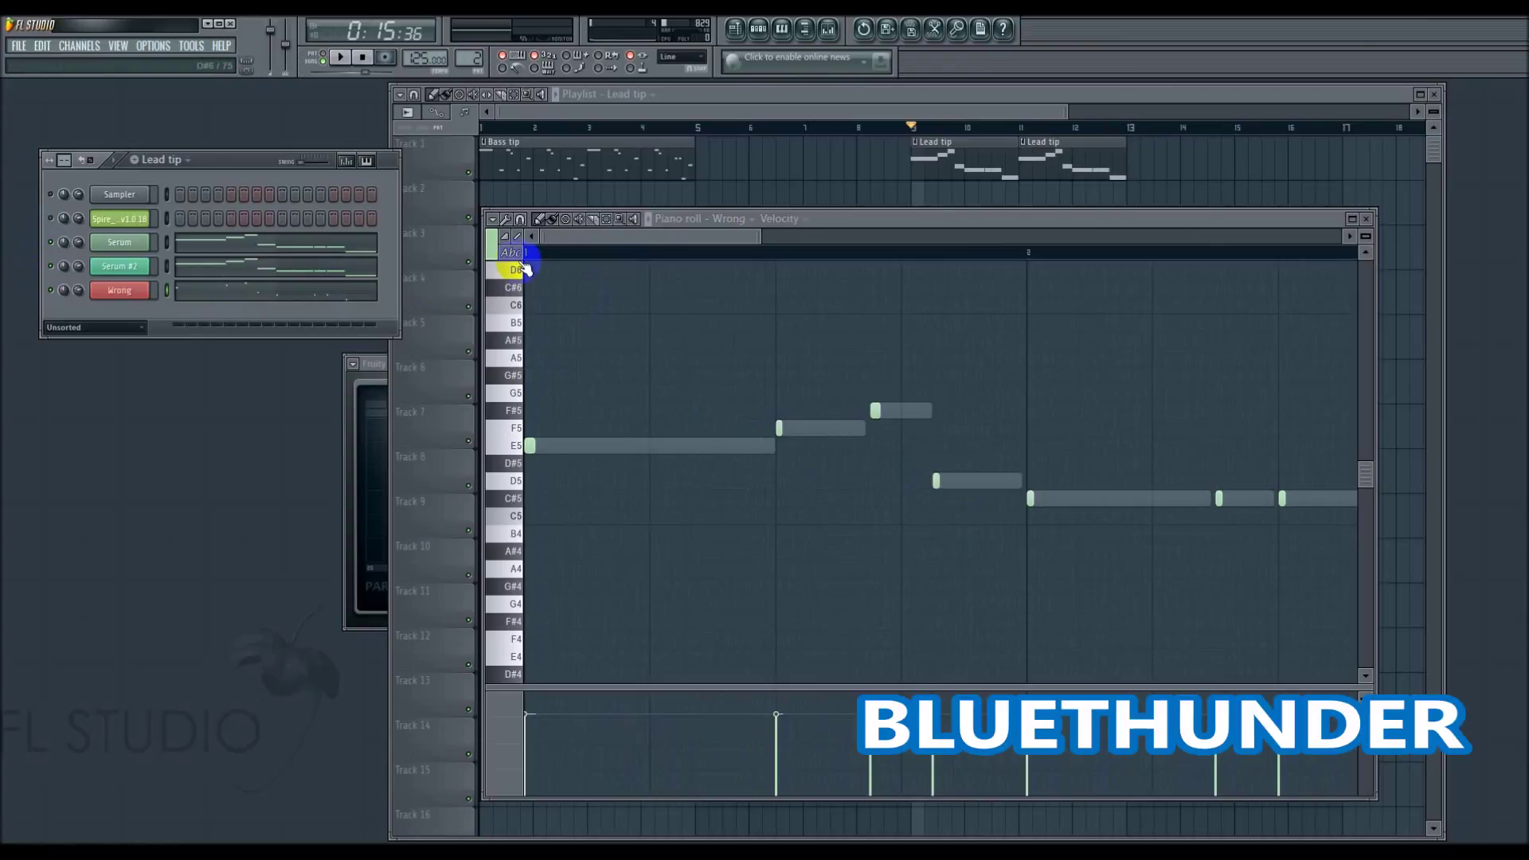
pyautogui.press('space')
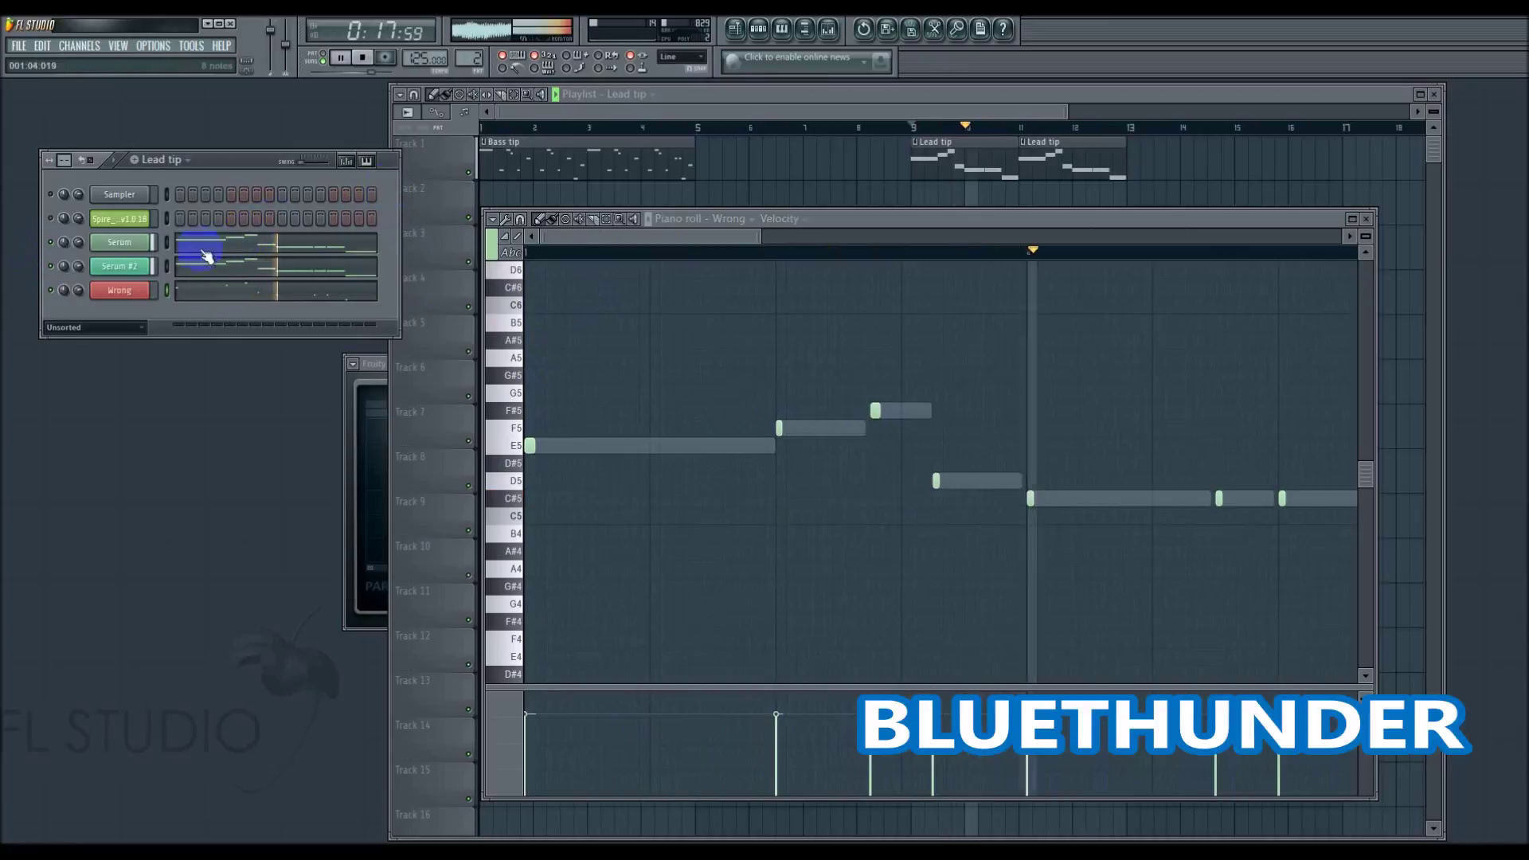
pyautogui.moveTo(85, 290); pyautogui.dragTo(78, 339)
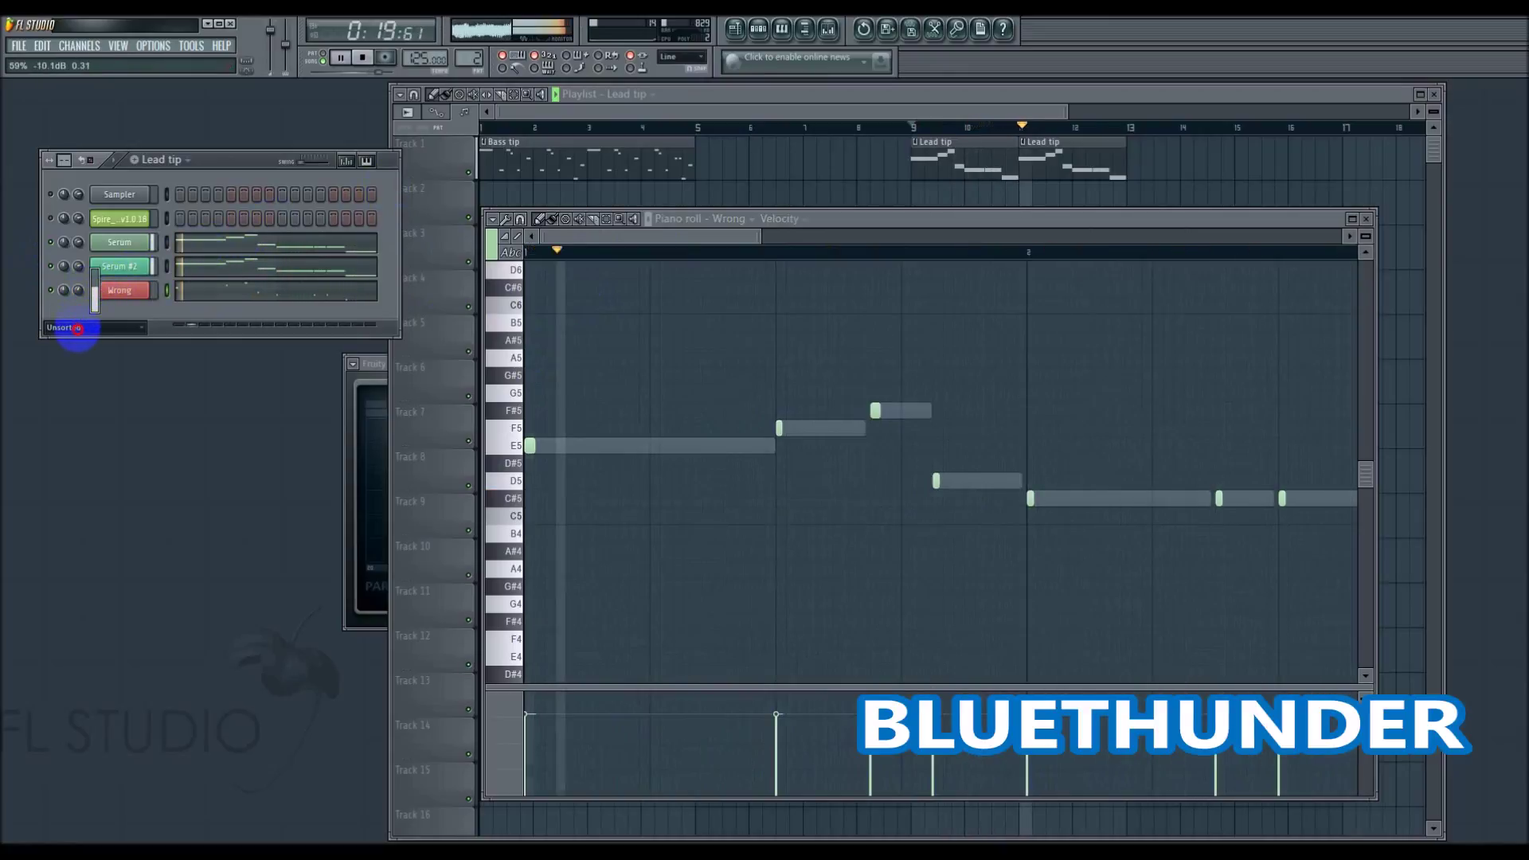
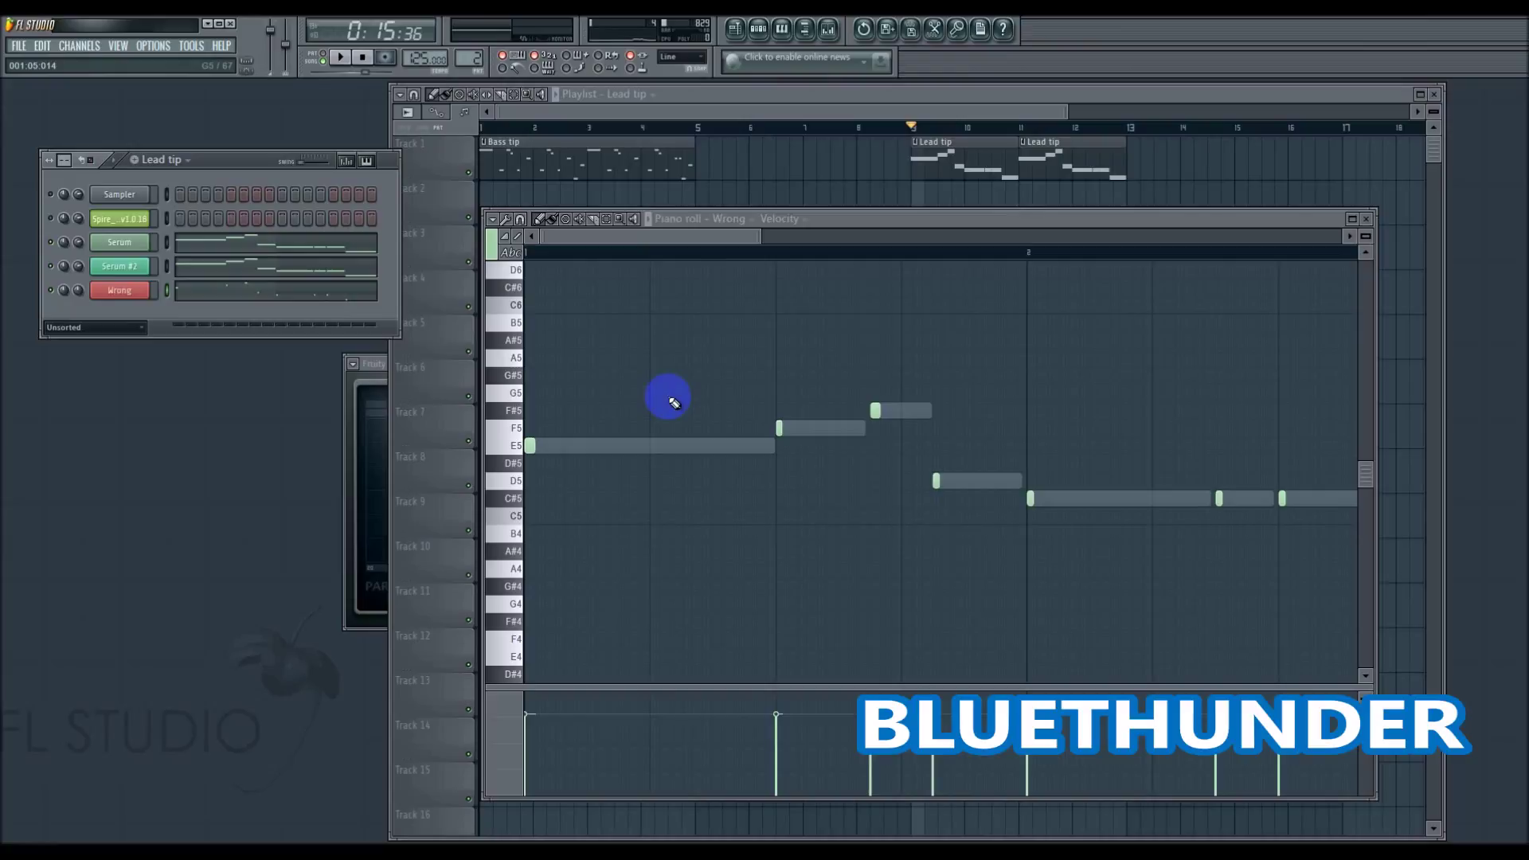
# Select the Bass tip pattern, switch playback to pattern mode and enable the Spire channel.
pyautogui.click(766, 148)
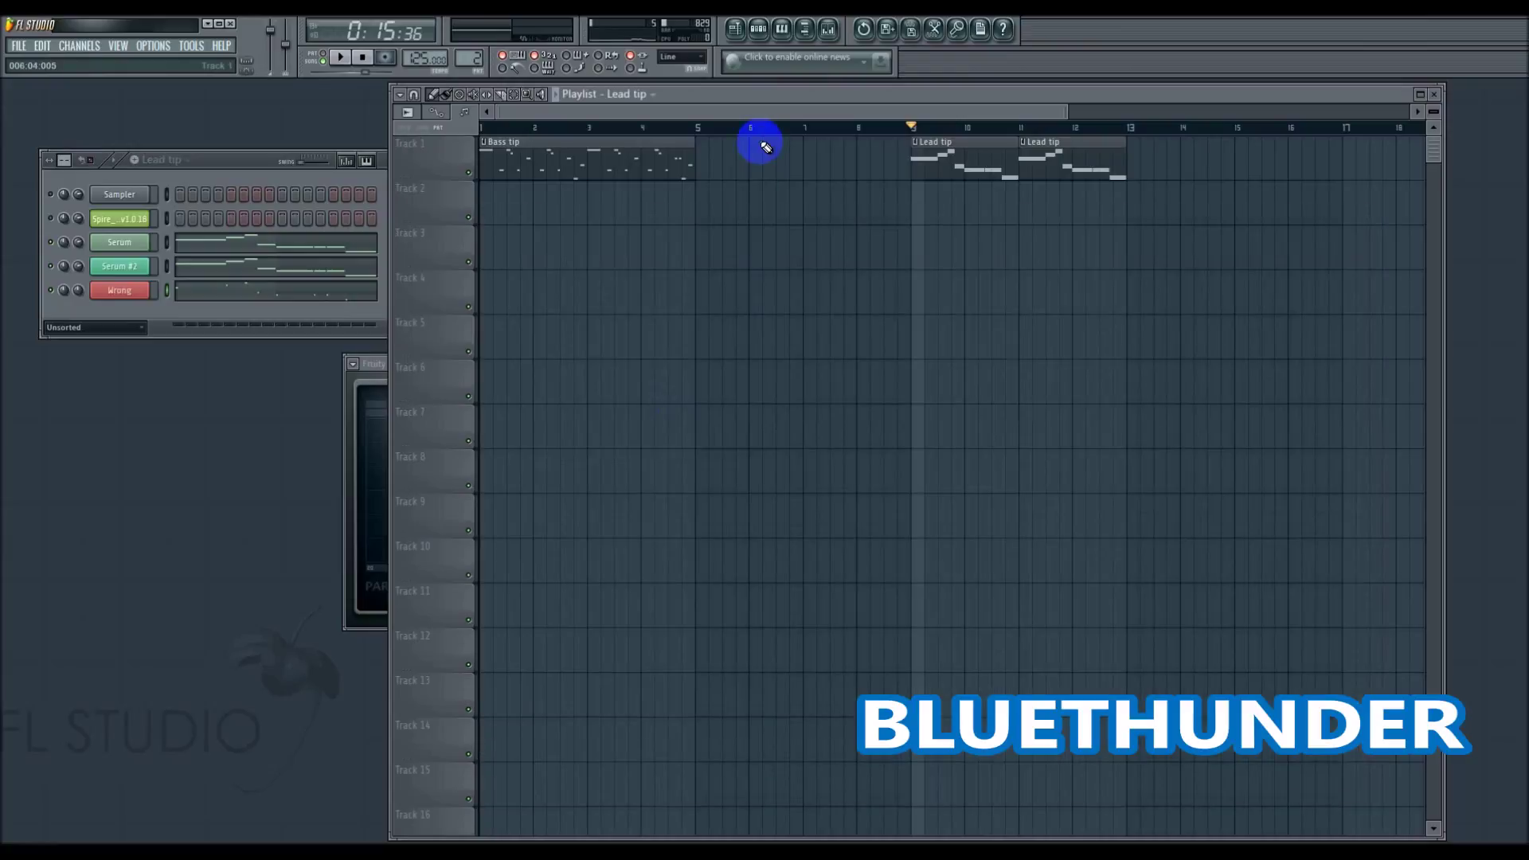
pyautogui.click(600, 145)
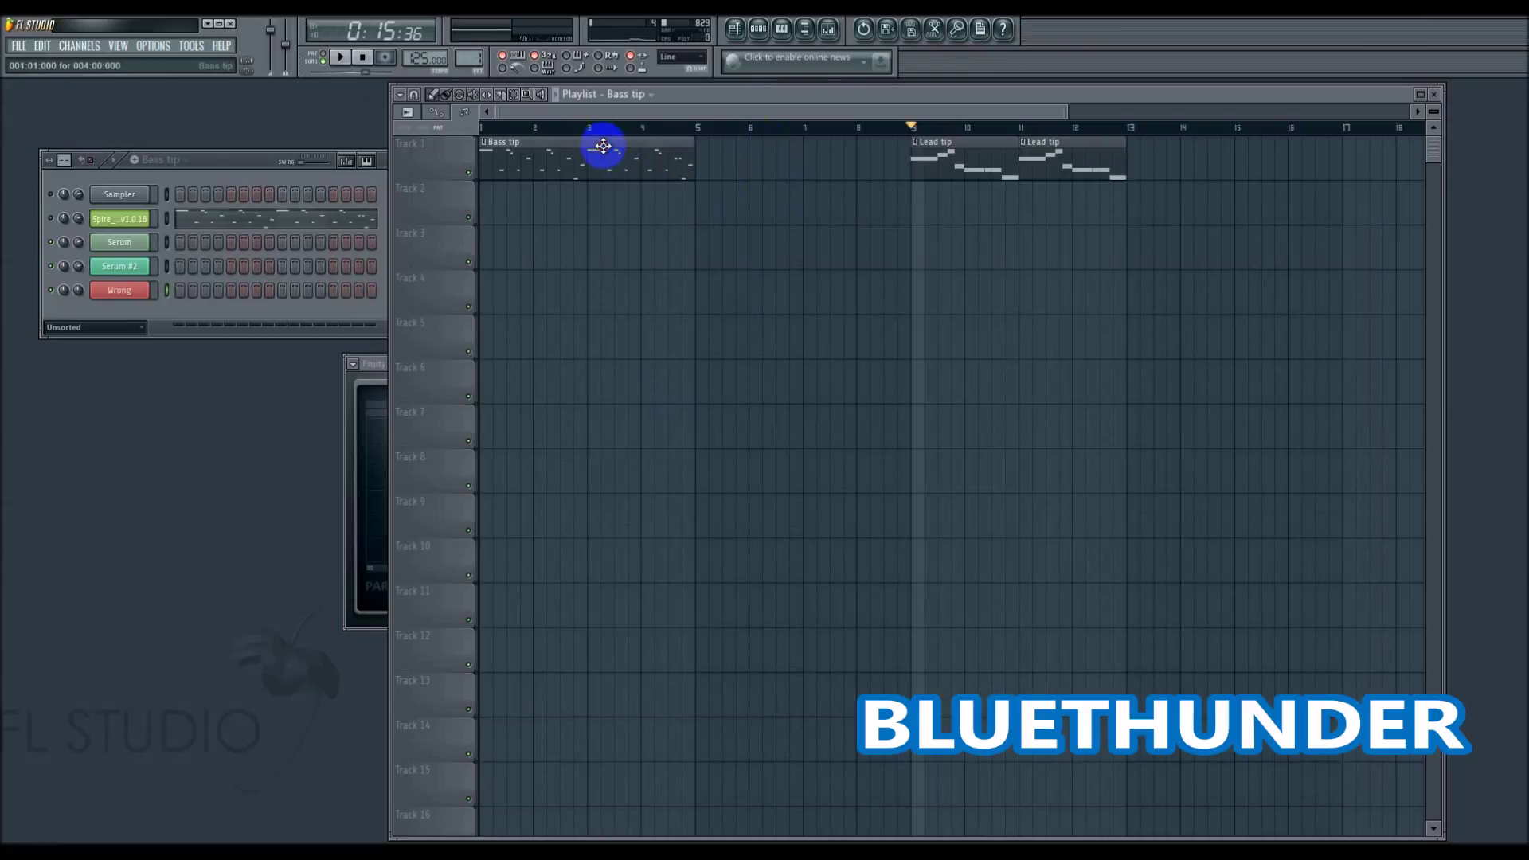
pyautogui.click(326, 57)
pyautogui.click(51, 218)
# Open the Spire synth and its mixer track, arranging the windows so both can be seen.
pyautogui.click(148, 220)
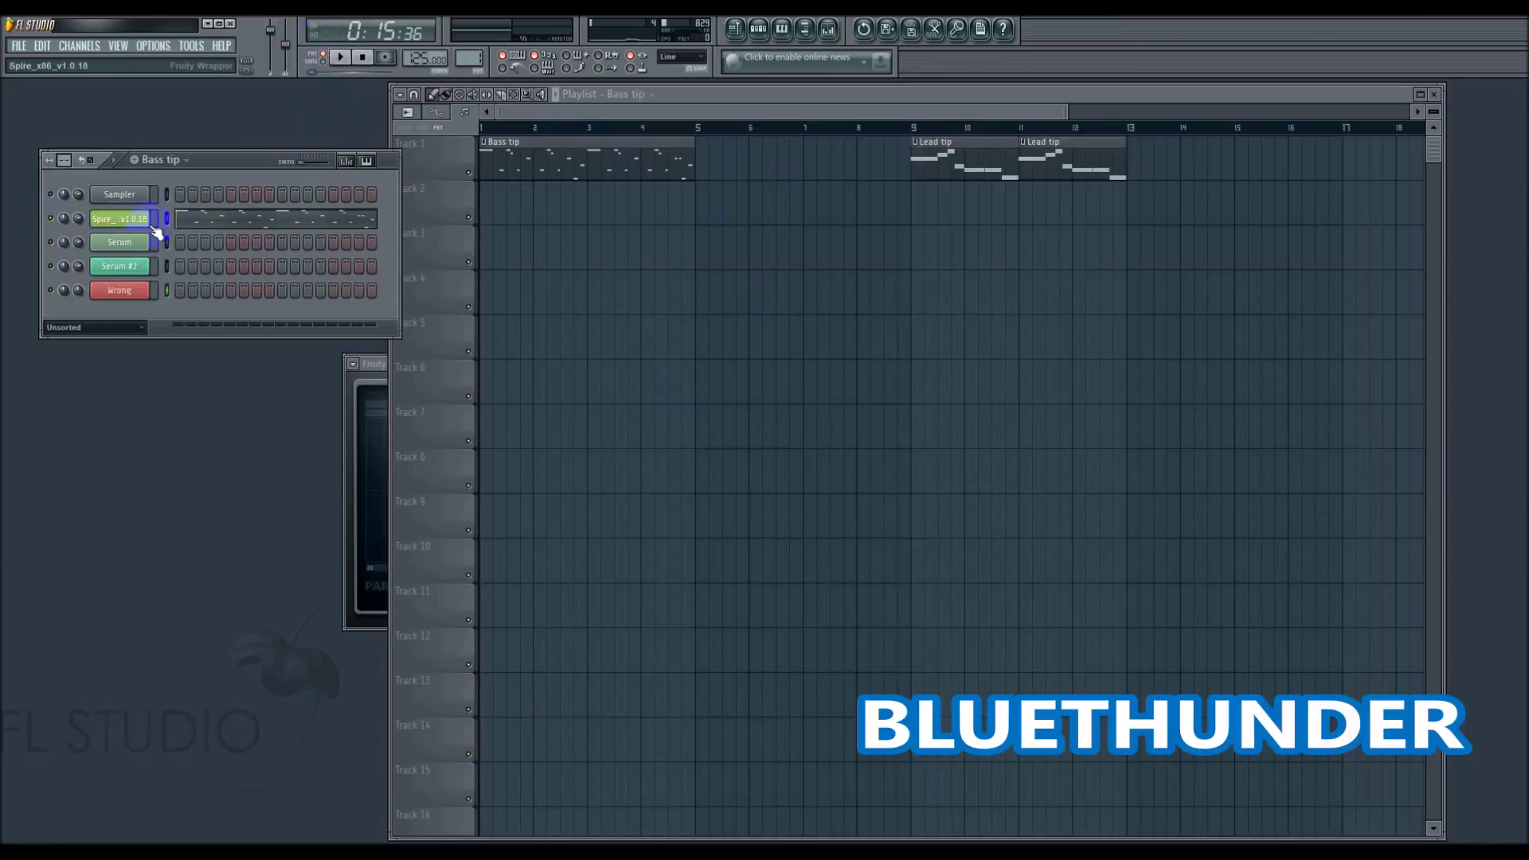
pyautogui.click(137, 223)
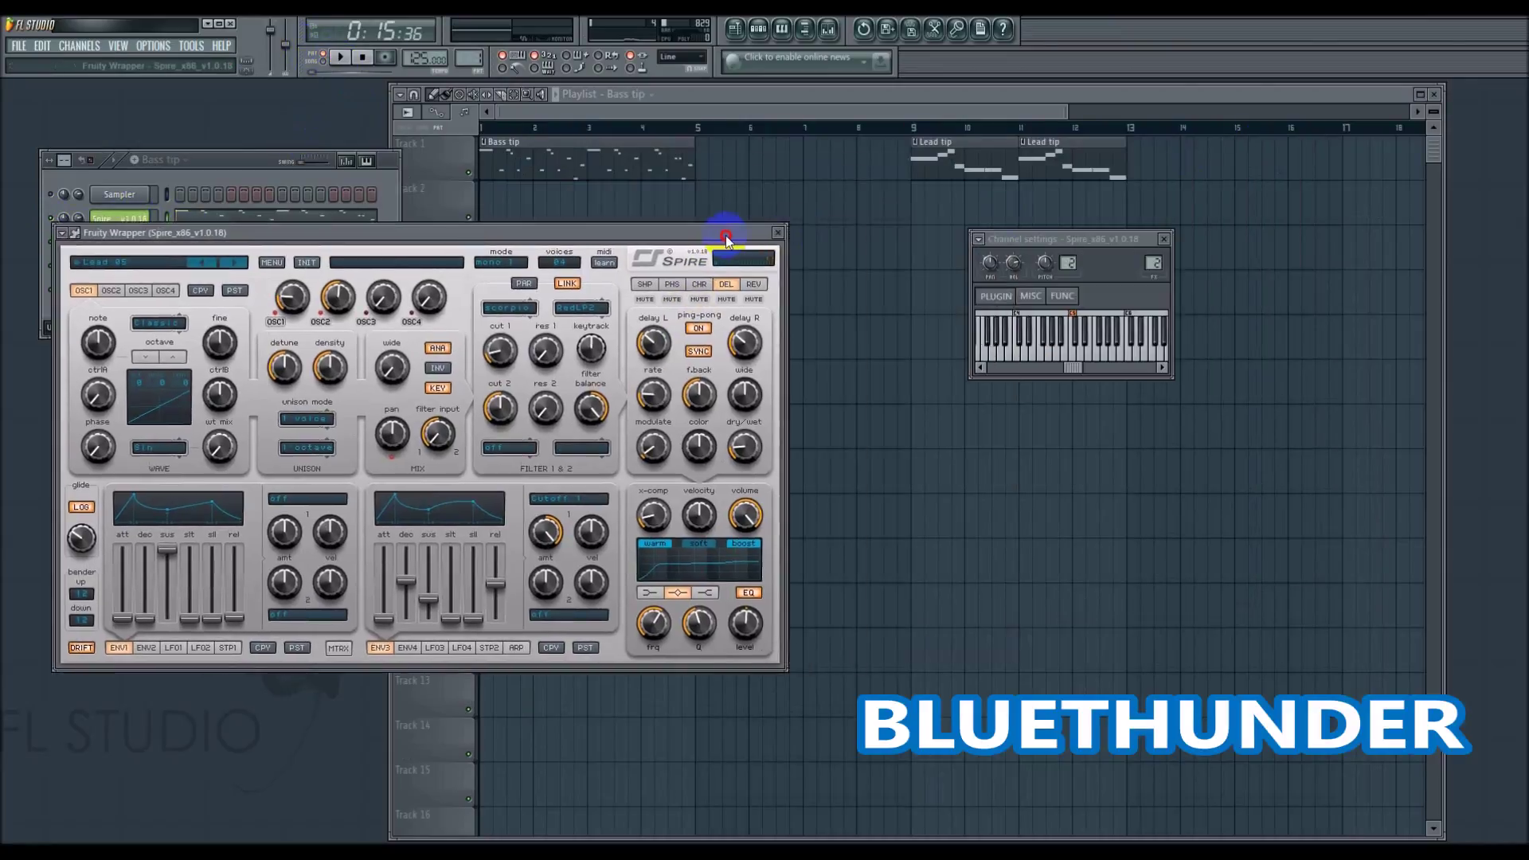
pyautogui.click(1154, 263)
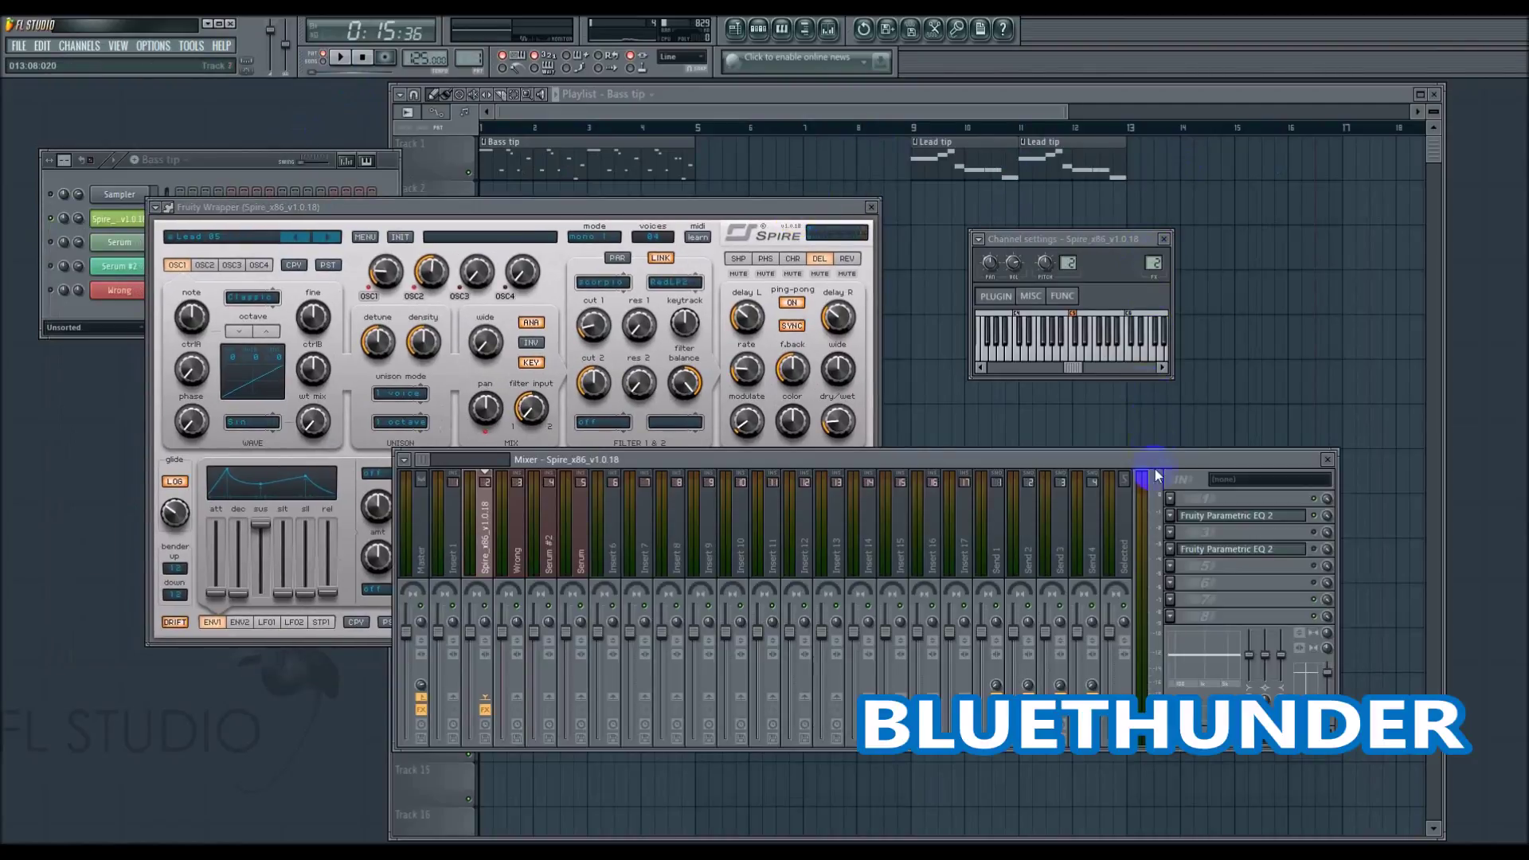
pyautogui.moveTo(1154, 462); pyautogui.dragTo(1226, 467)
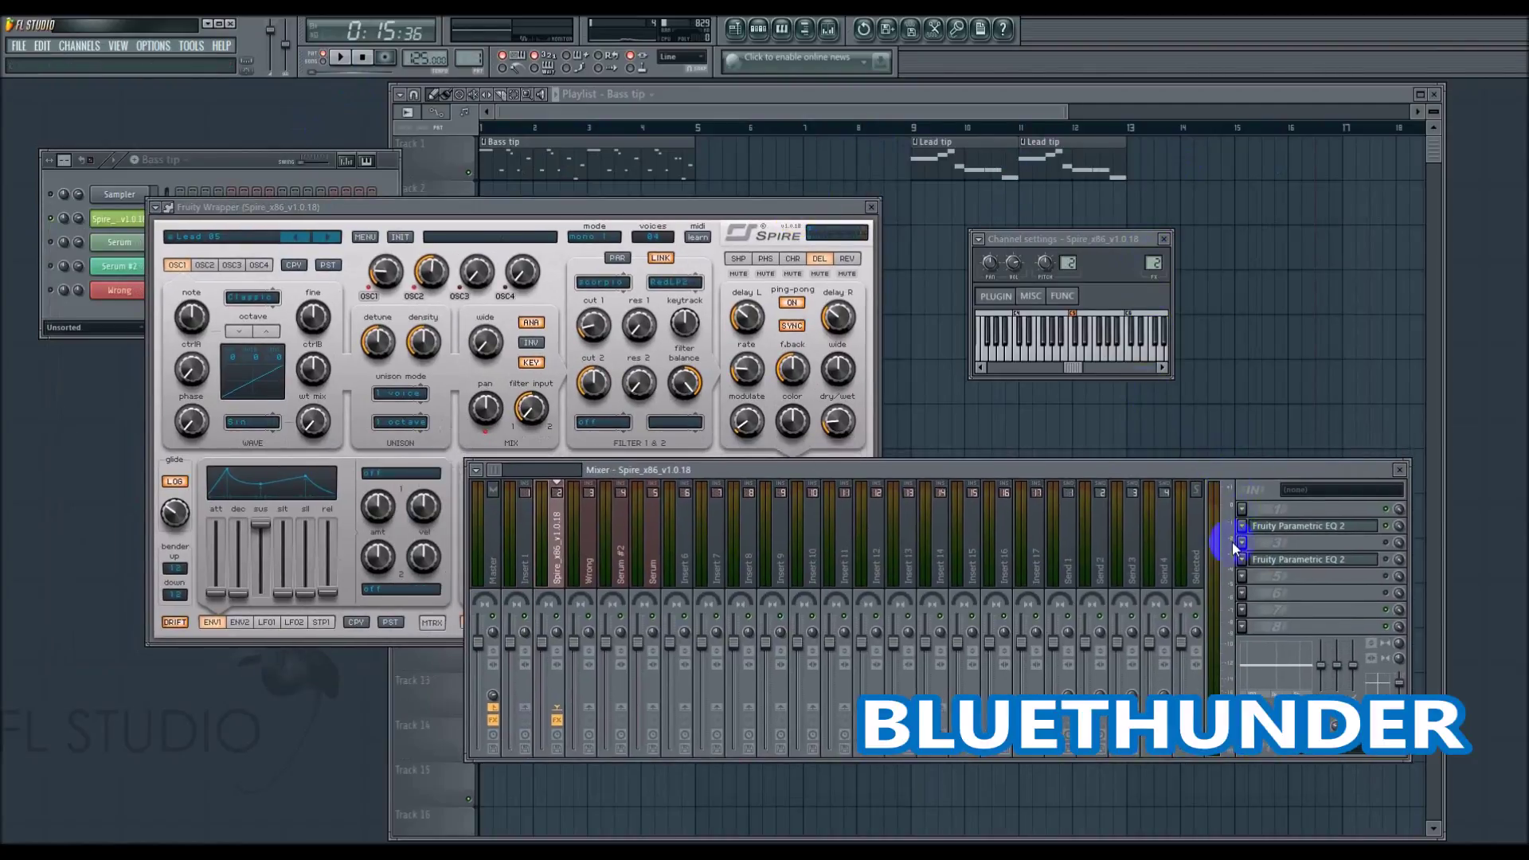
# Move the second Fruity Parametric EQ 2 up to slot 3 and view Spire's shaper, chorus, delay and reverb pages.
pyautogui.moveTo(1342, 564); pyautogui.dragTo(1342, 550)
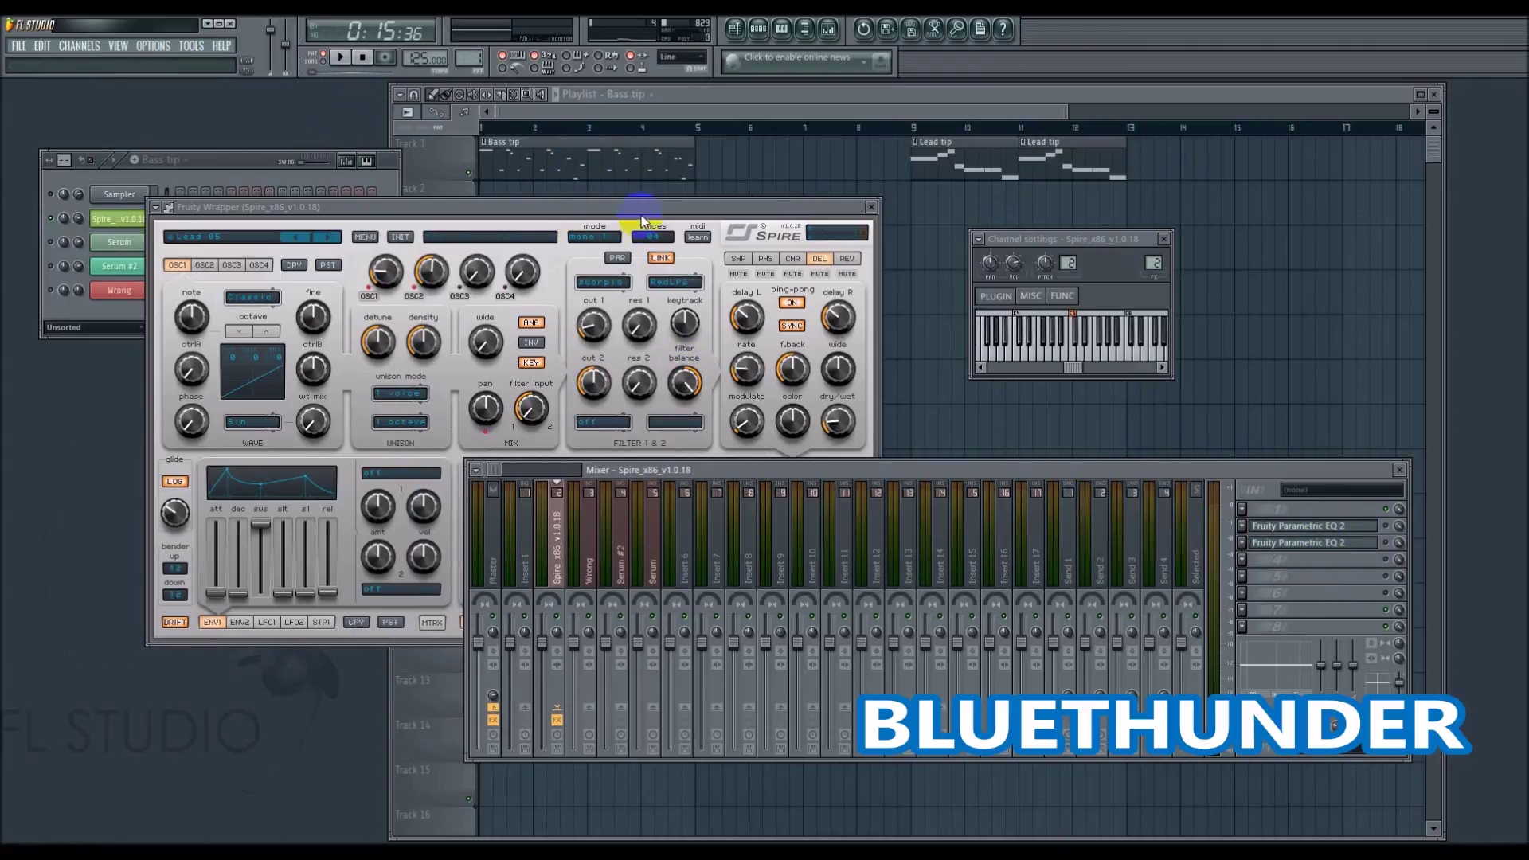
pyautogui.moveTo(642, 211); pyautogui.dragTo(786, 194)
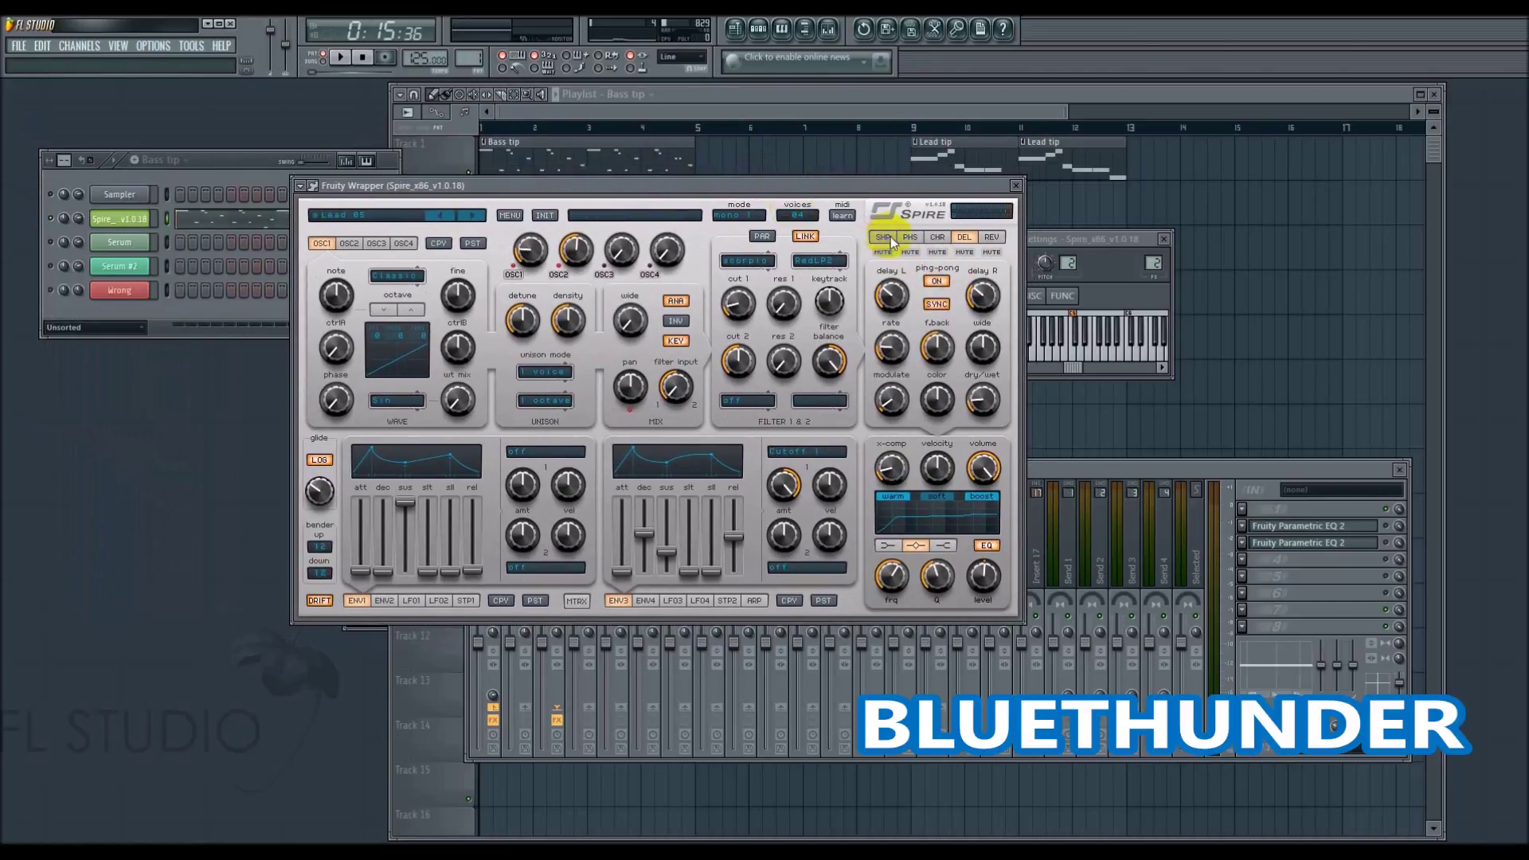
pyautogui.click(887, 239)
pyautogui.click(938, 241)
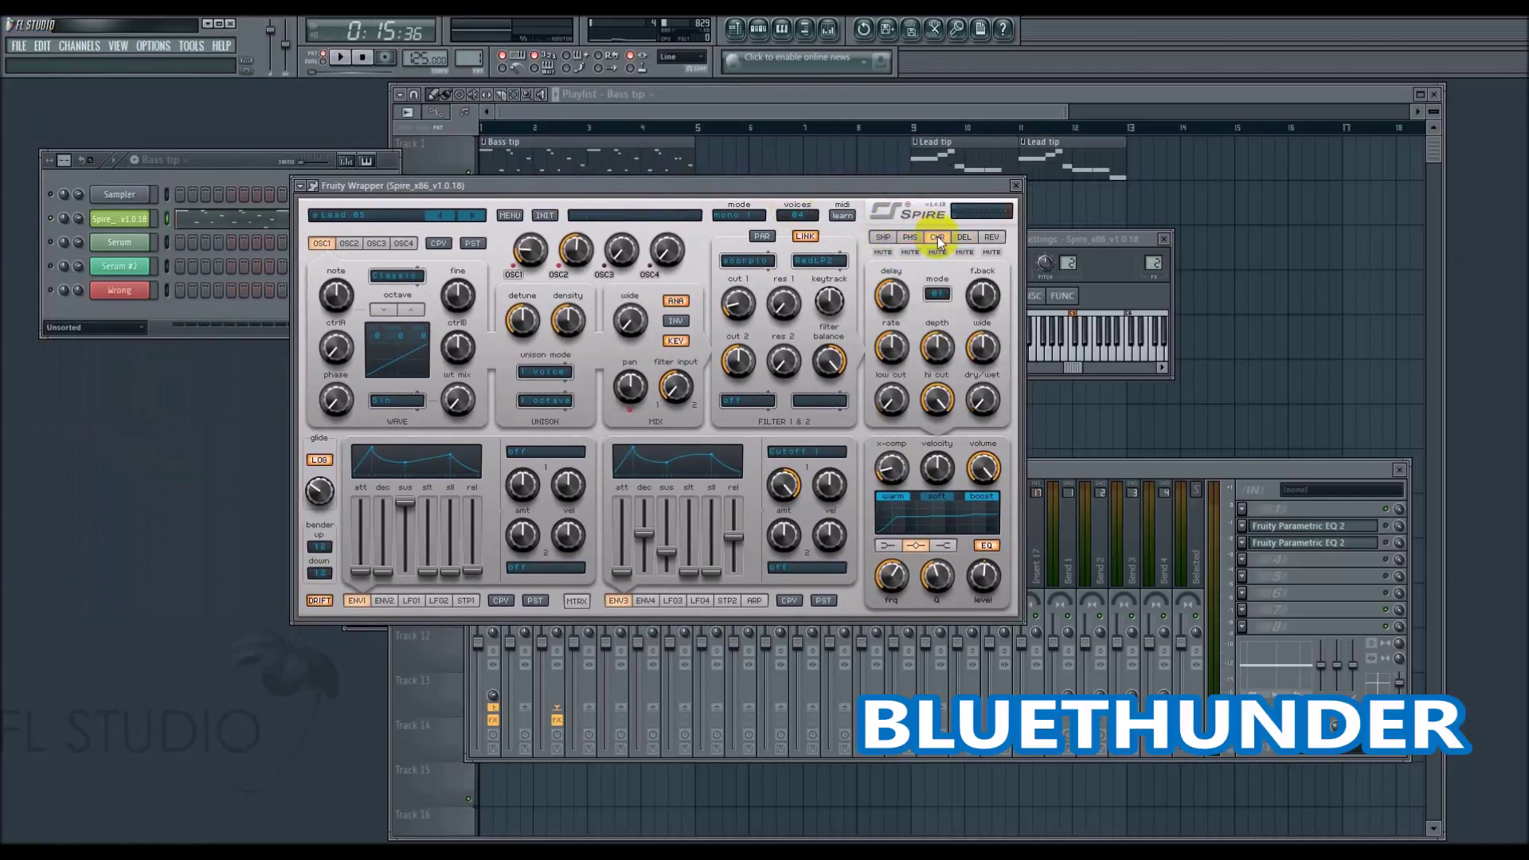
pyautogui.click(965, 237)
pyautogui.click(991, 239)
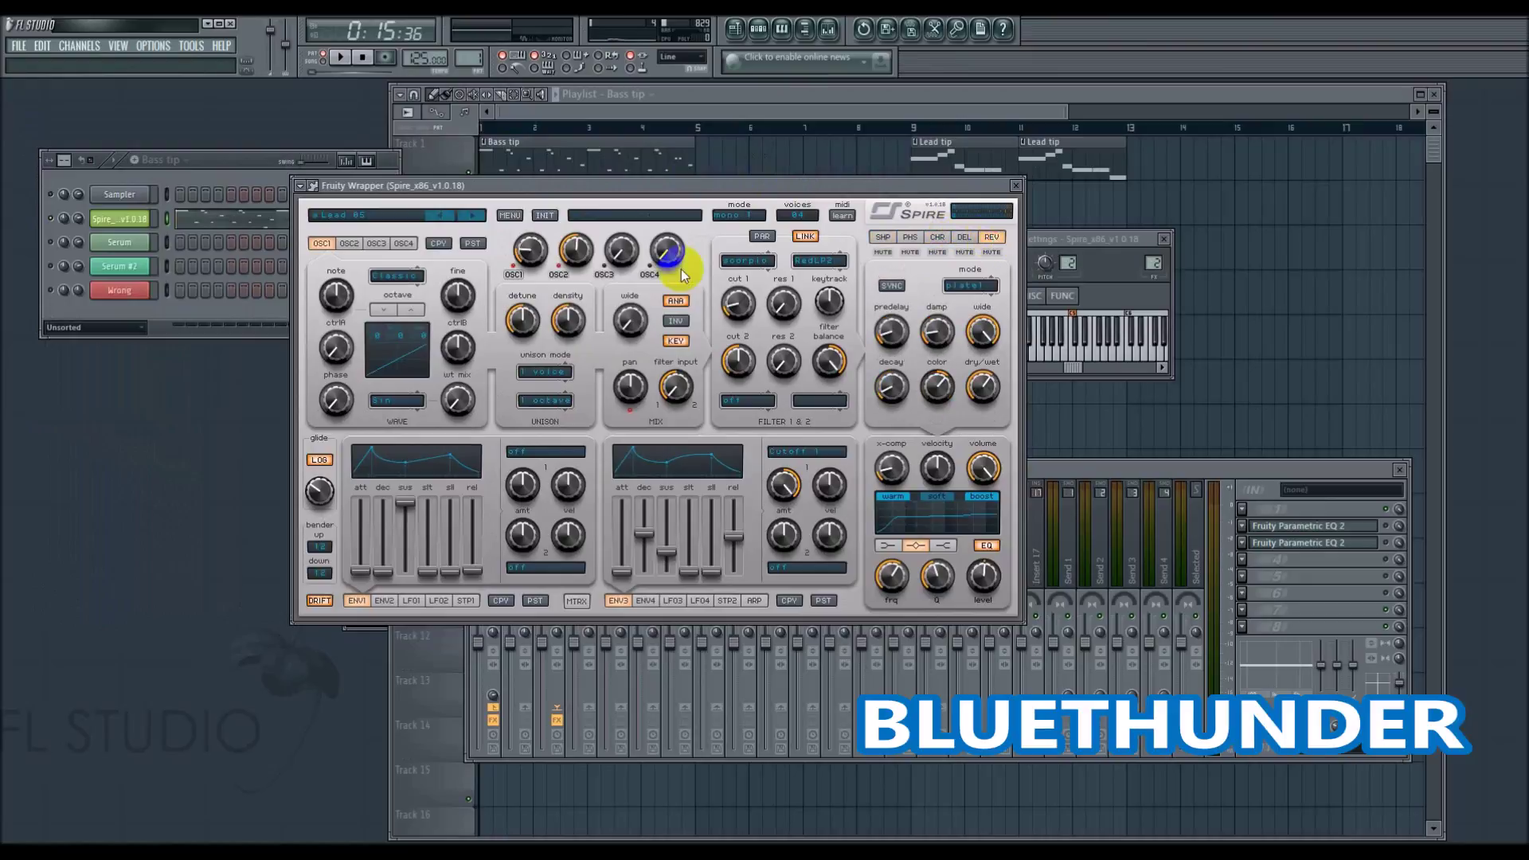
# Play the Bass tip pattern briefly from the start to hear the Spire bass, and stop playback.
pyautogui.click(362, 57)
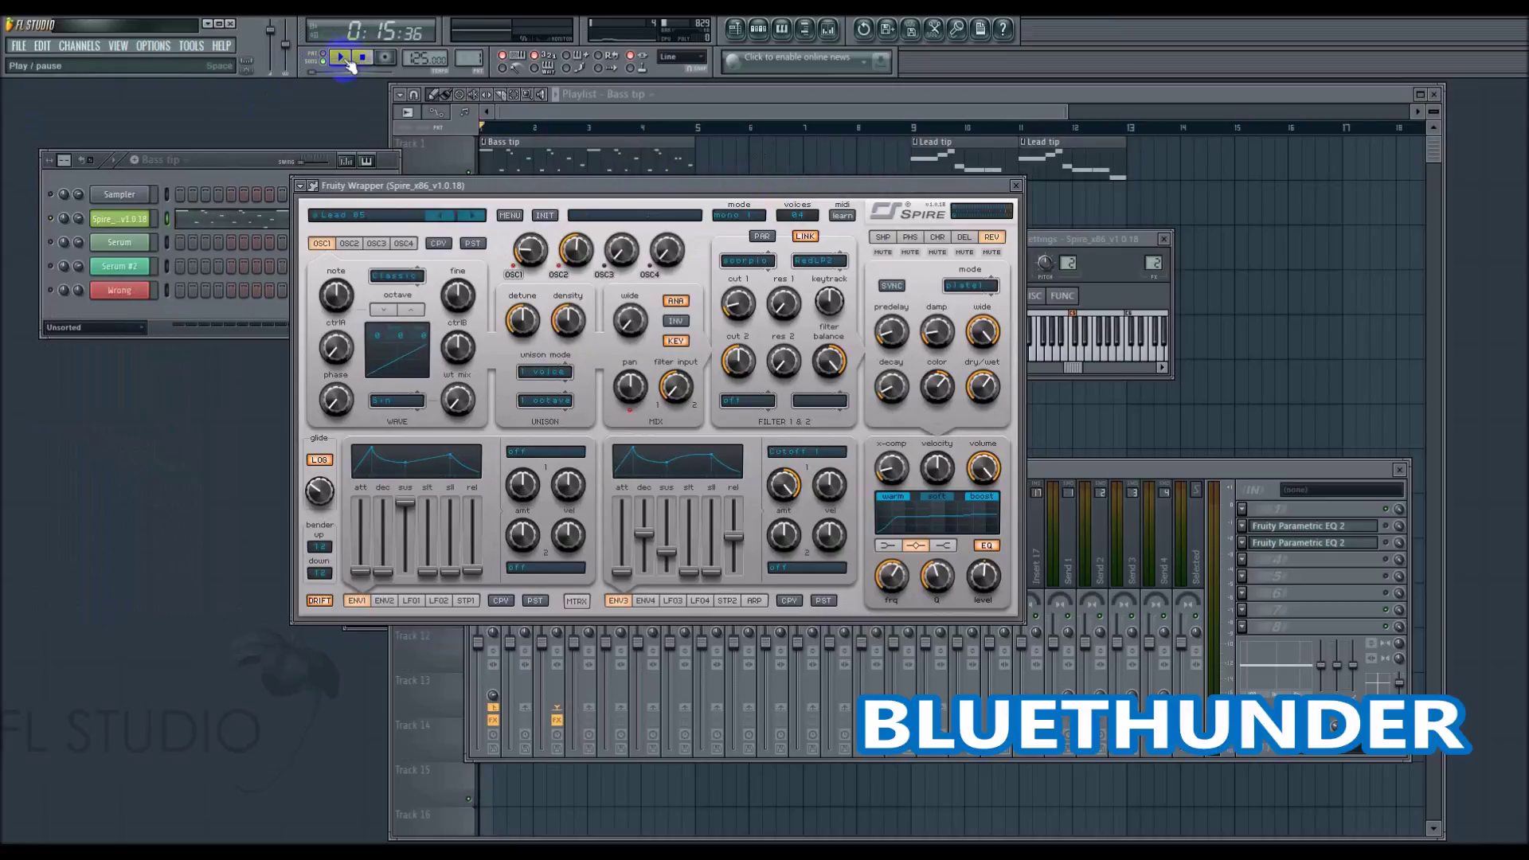
pyautogui.click(339, 57)
pyautogui.click(335, 59)
pyautogui.click(337, 58)
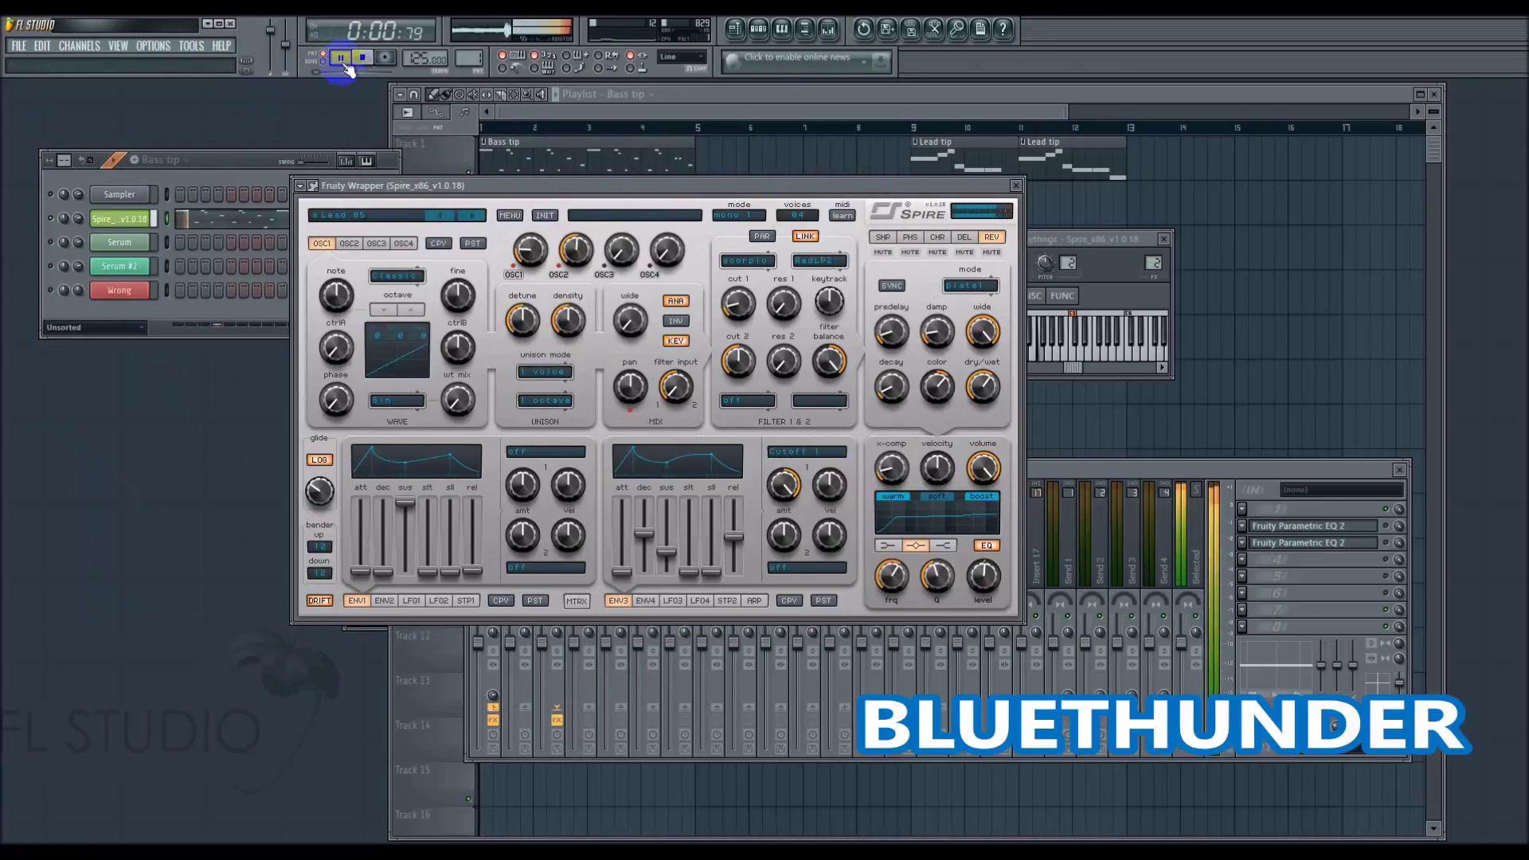
pyautogui.press('space')
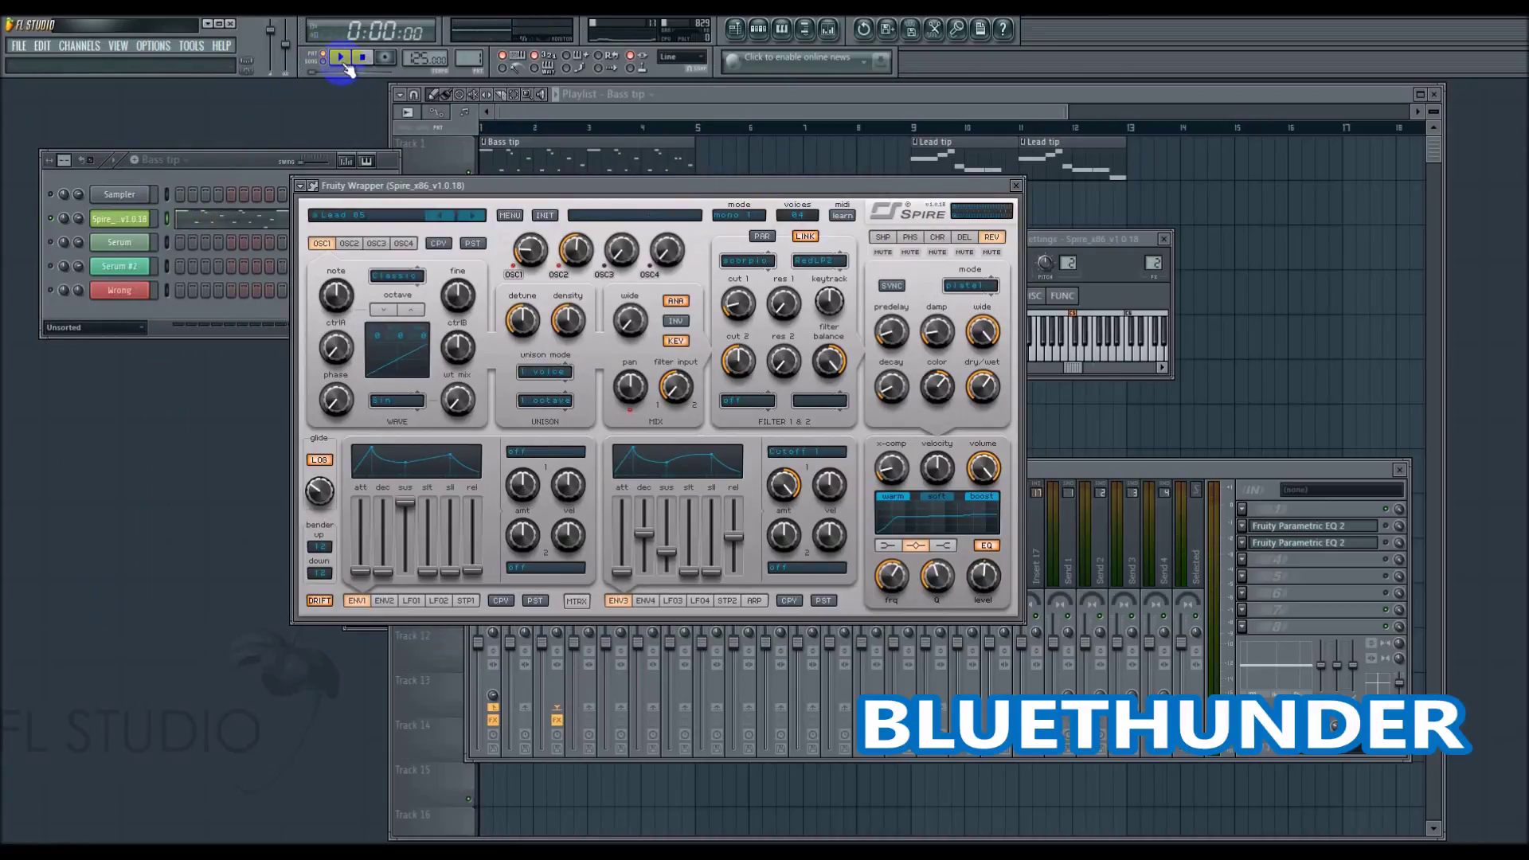
# Load CamelCrusher into effect slot 4 of the Spire mixer track and move its window clear of the Spire synth.
pyautogui.moveTo(752, 185); pyautogui.dragTo(702, 177)
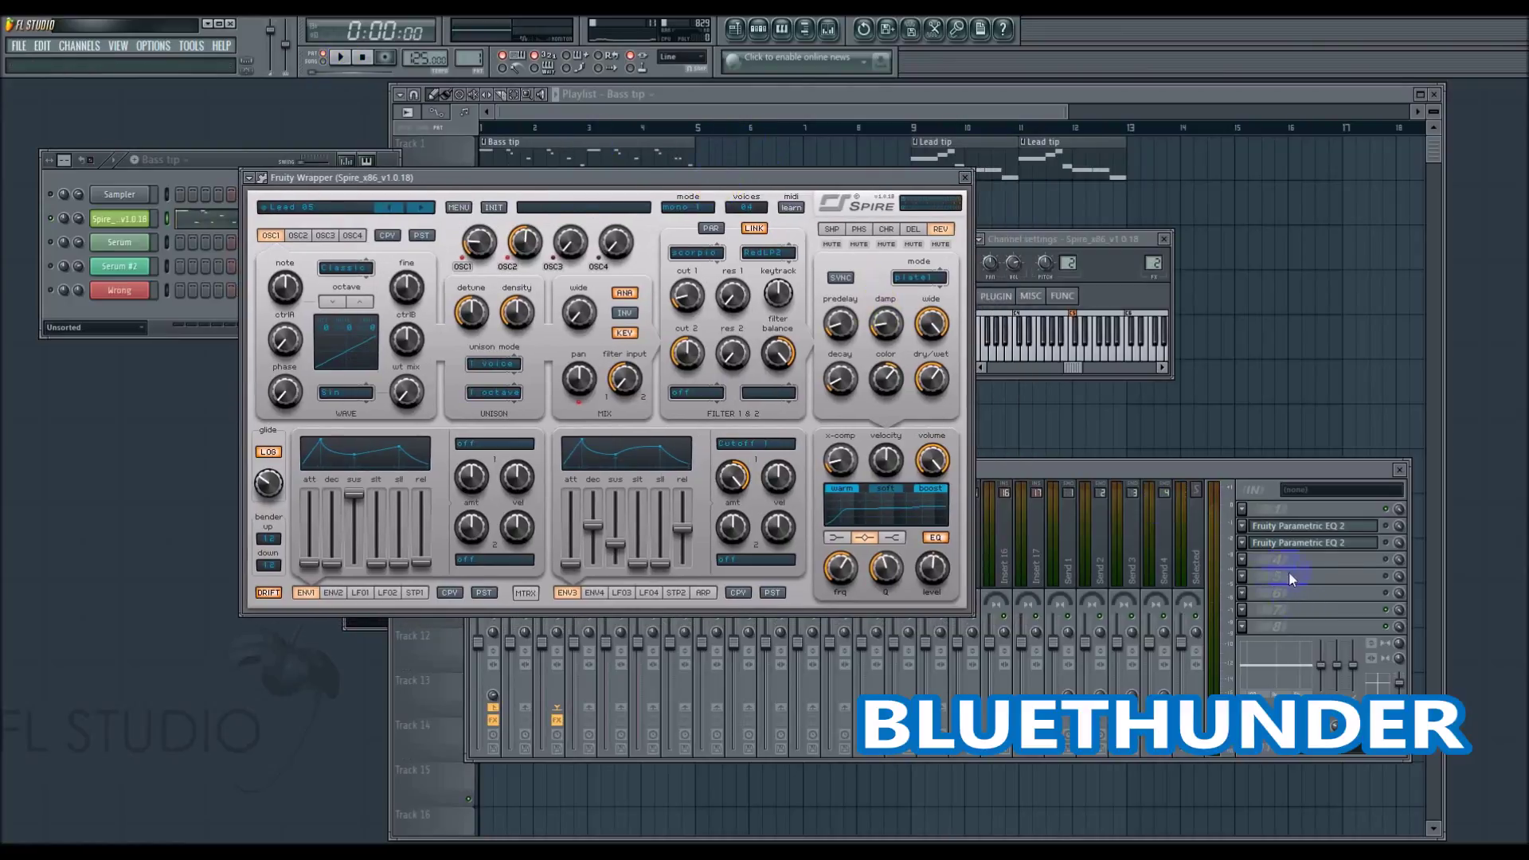
pyautogui.click(1394, 562)
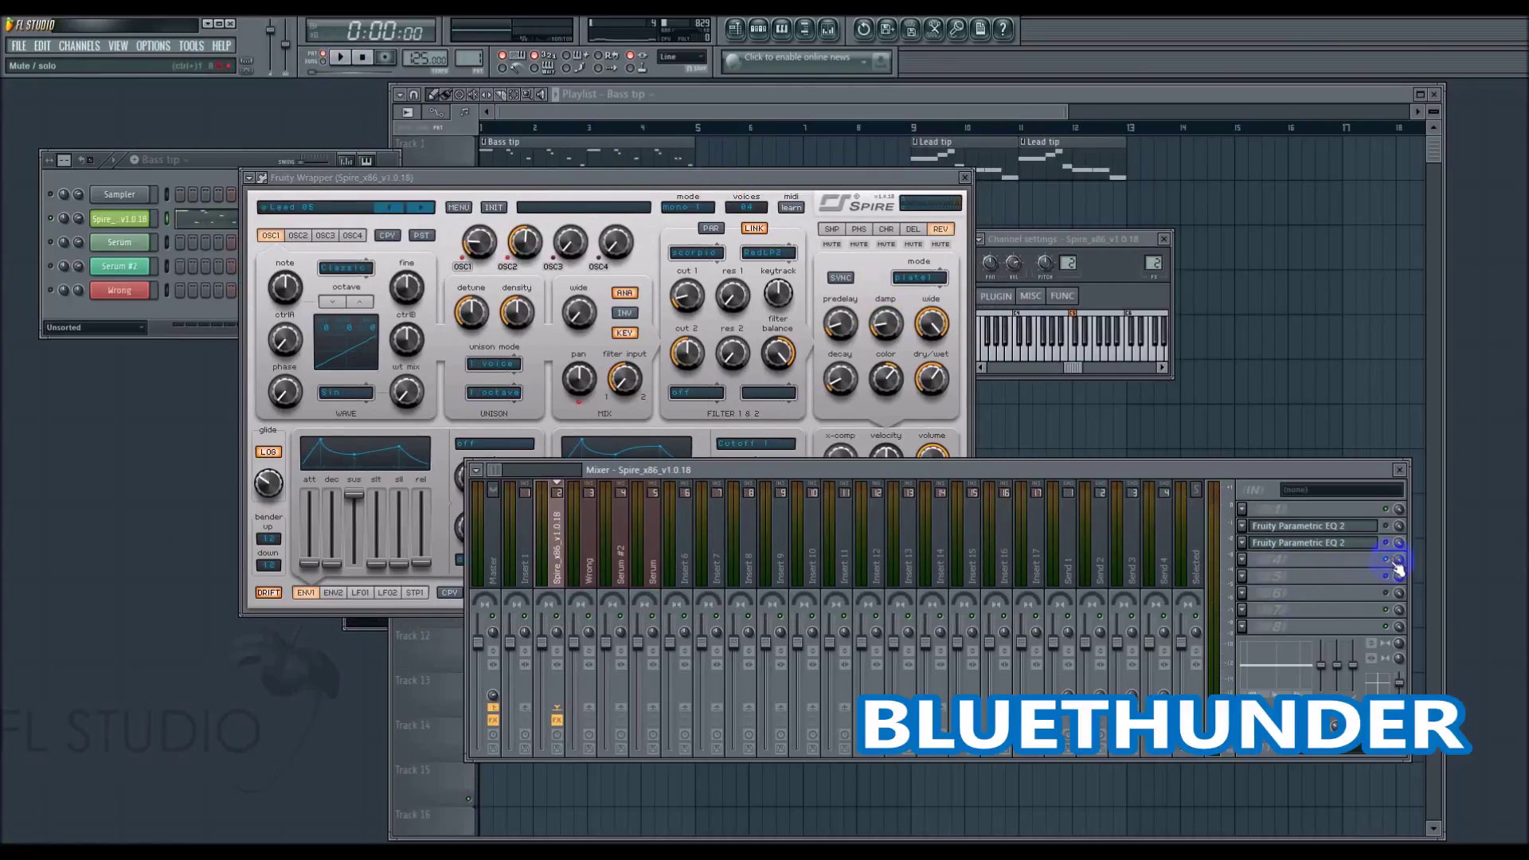
pyautogui.click(1259, 559)
pyautogui.click(1327, 147)
pyautogui.moveTo(717, 147); pyautogui.dragTo(1198, 172)
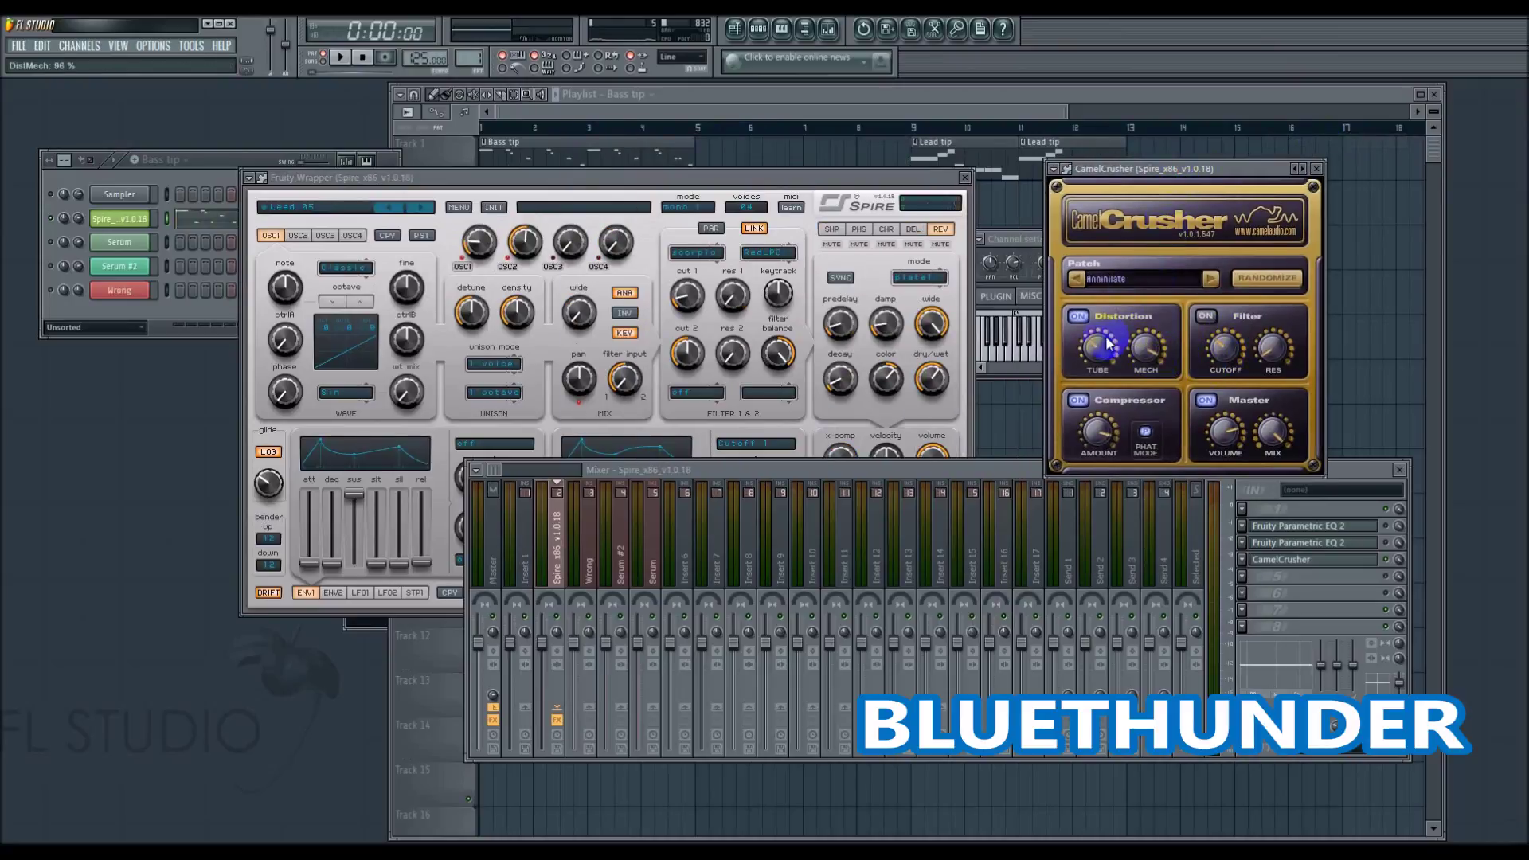
pyautogui.click(470, 303)
pyautogui.moveTo(1085, 169); pyautogui.dragTo(991, 298)
pyautogui.press('space')
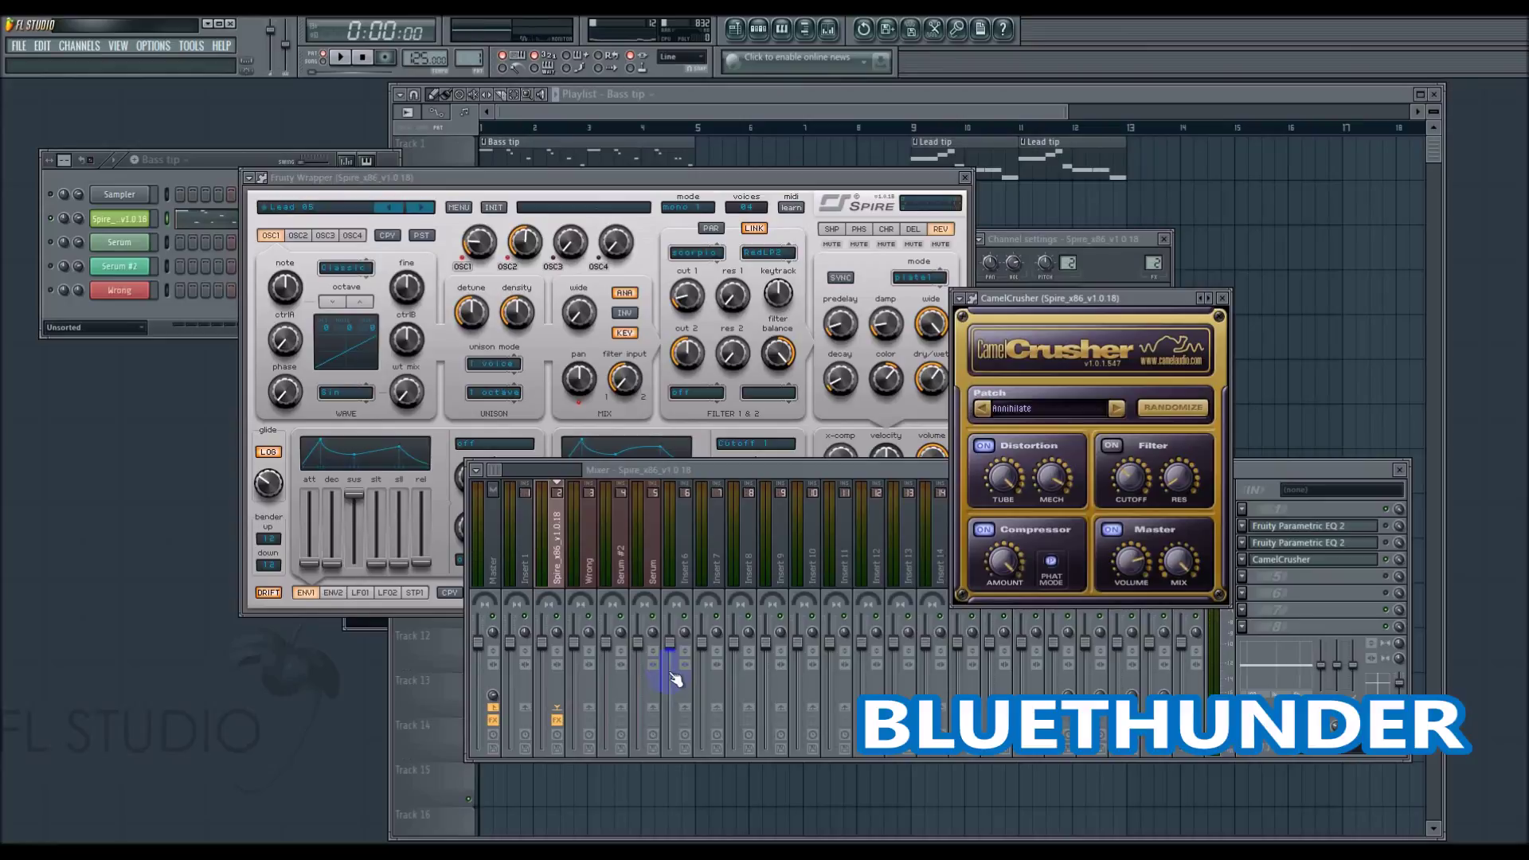
# Arrange the CamelCrusher, Spire and mixer windows so the synth controls and the track's effect slots can be reached.
pyautogui.moveTo(1048, 308); pyautogui.dragTo(1248, 176)
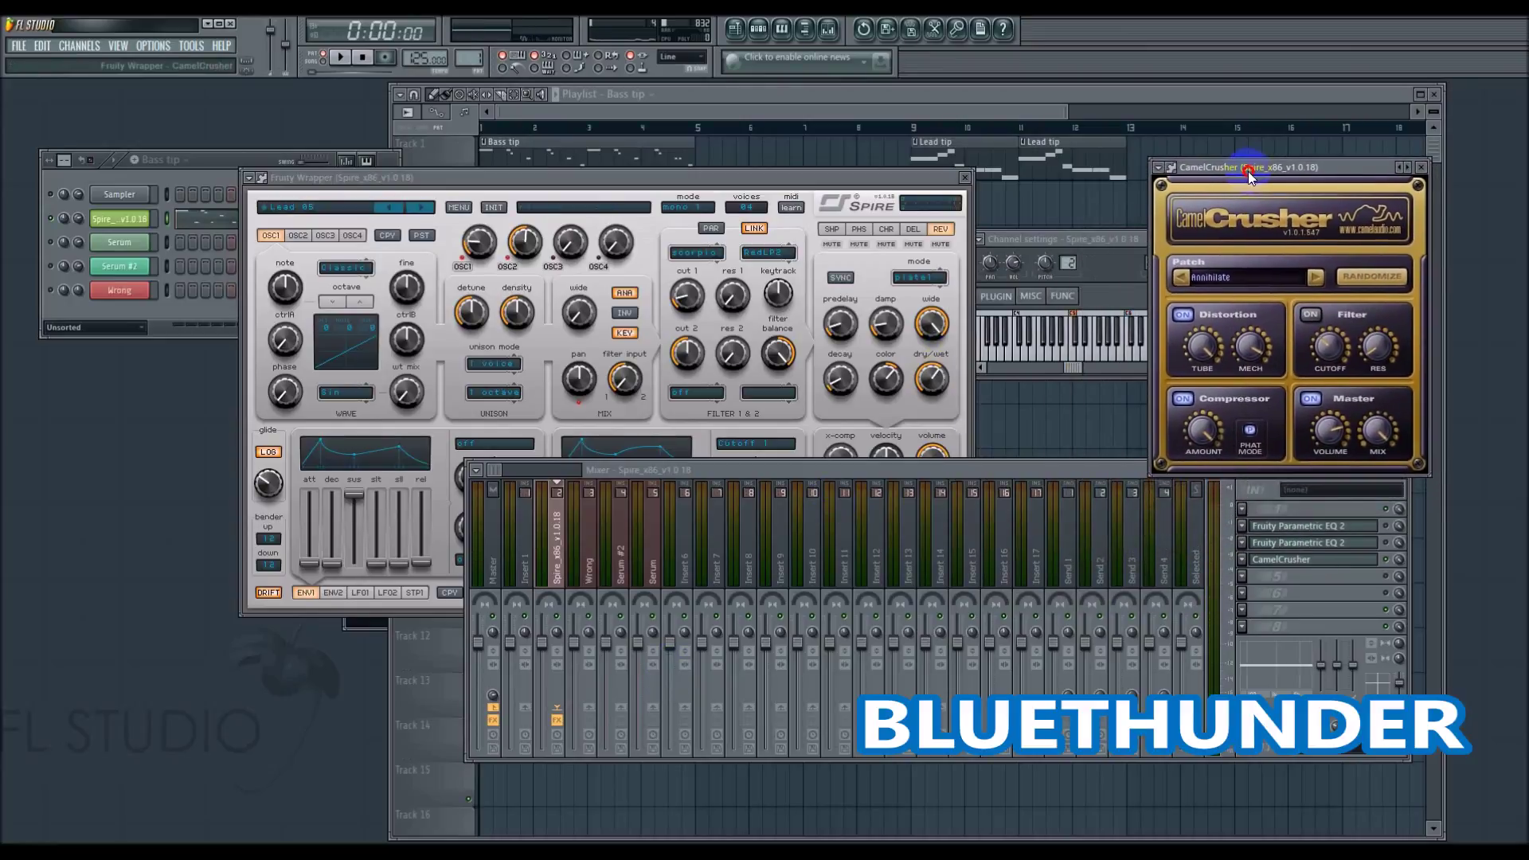
pyautogui.moveTo(858, 195); pyautogui.dragTo(836, 193)
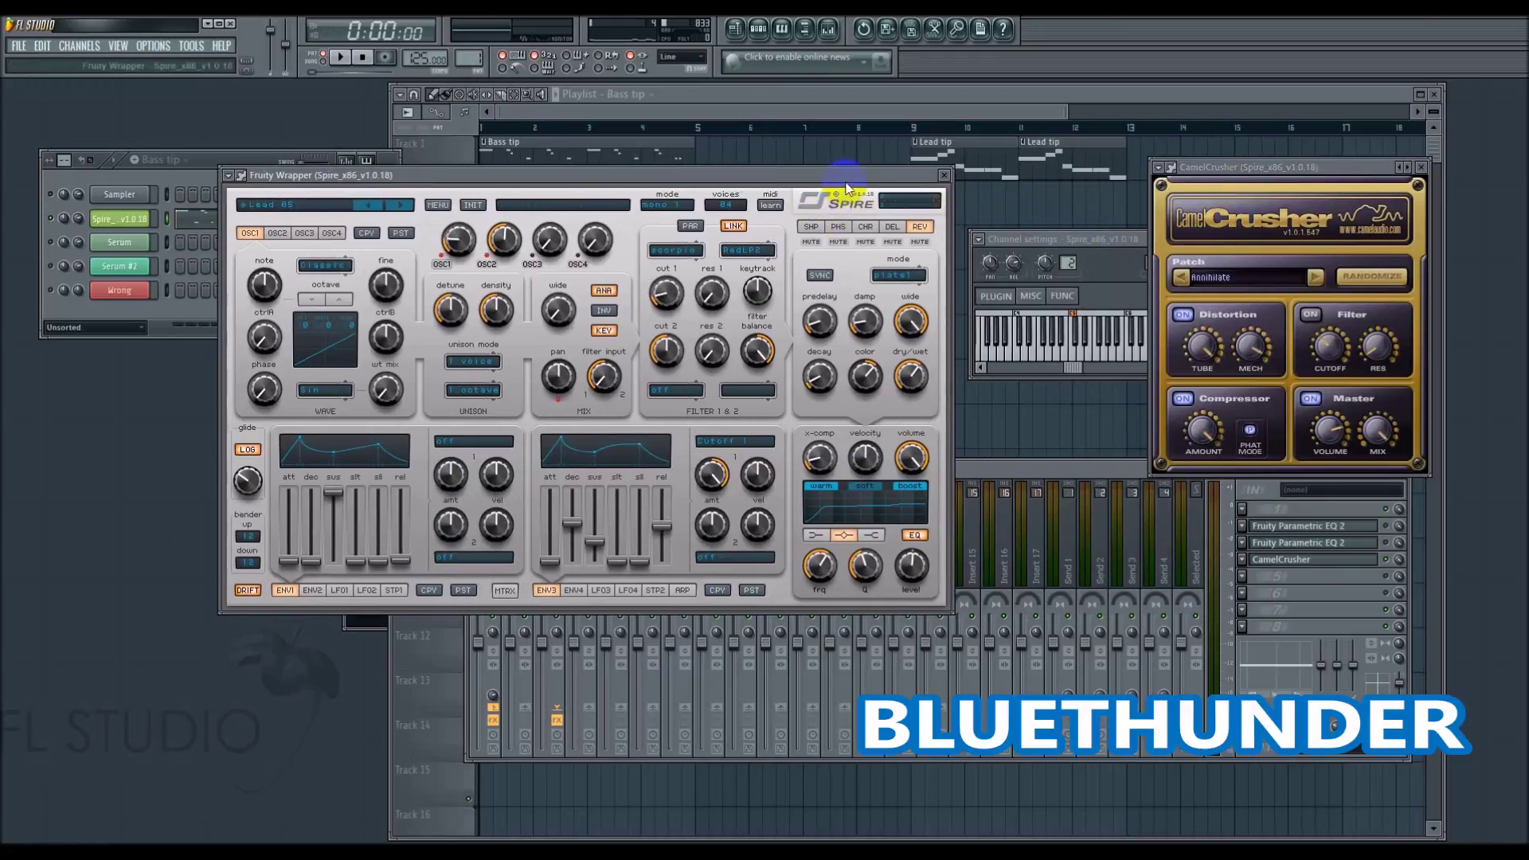
pyautogui.moveTo(871, 177); pyautogui.dragTo(942, 178)
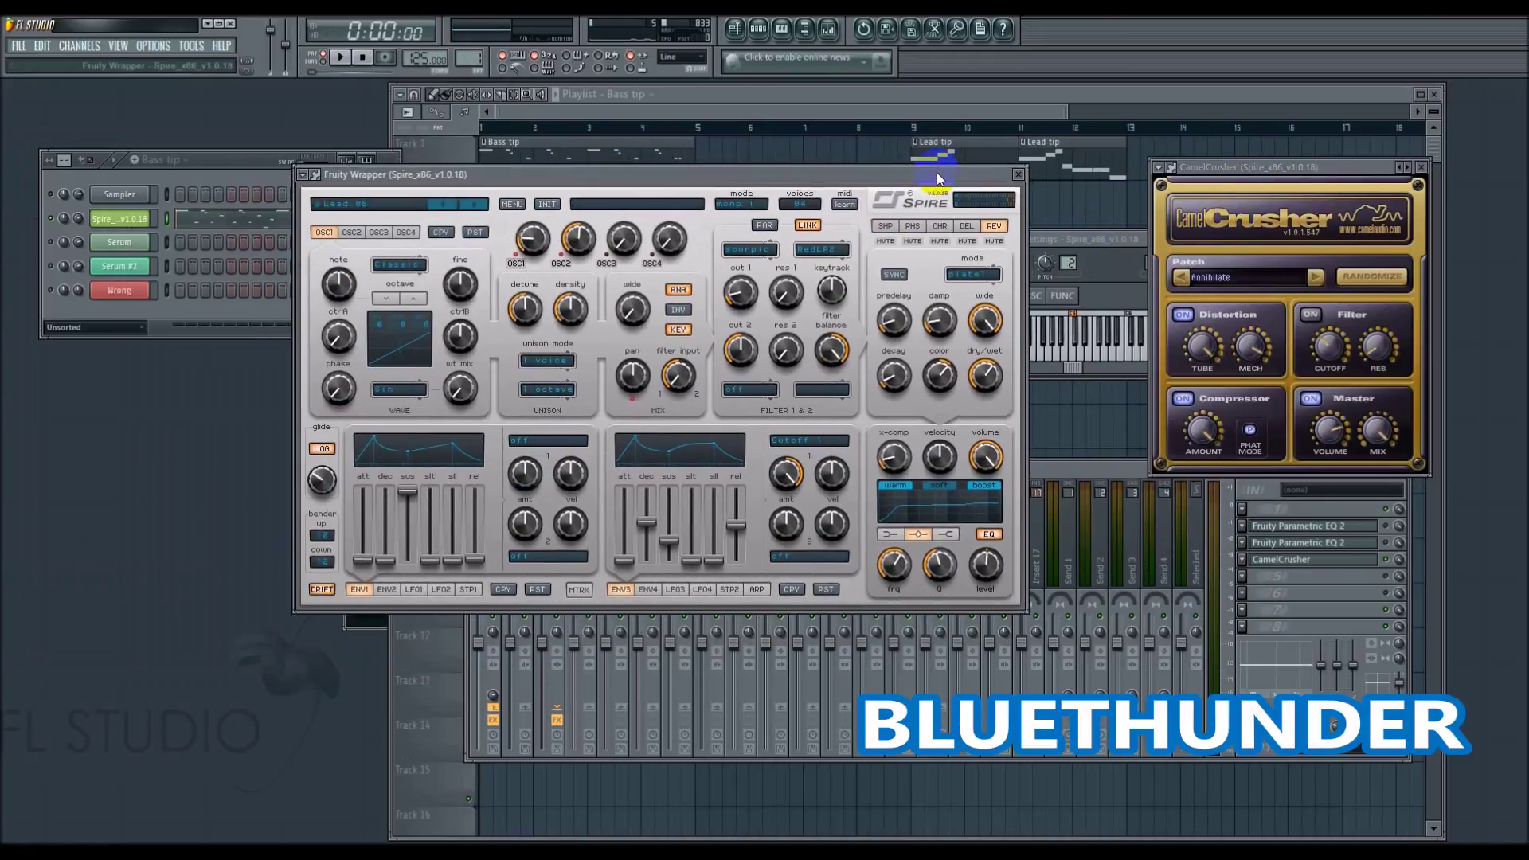
pyautogui.moveTo(1126, 472); pyautogui.dragTo(1091, 476)
pyautogui.click(523, 582)
pyautogui.click(519, 550)
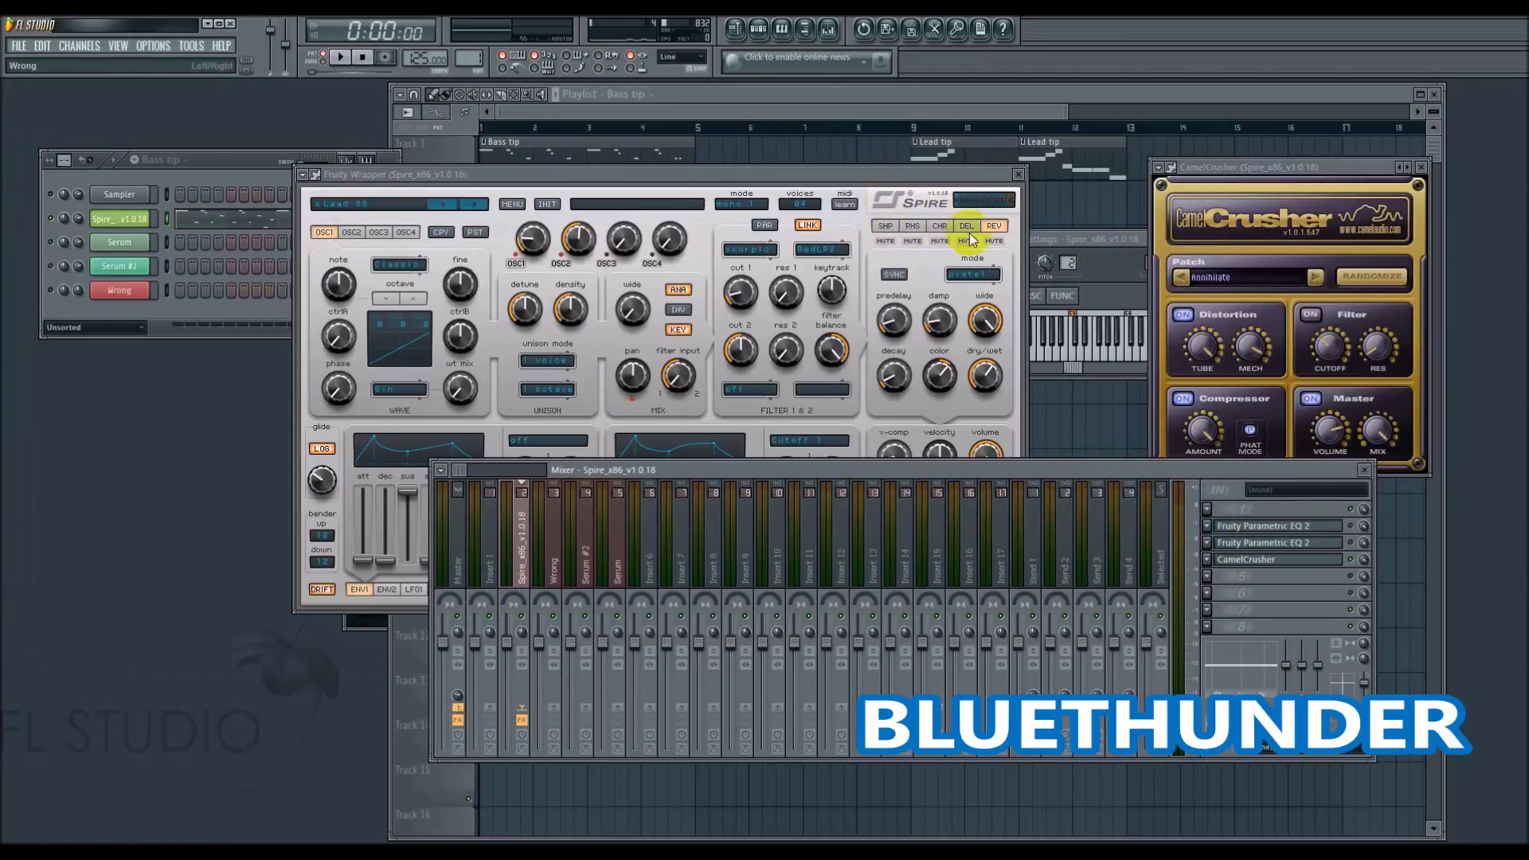
pyautogui.moveTo(925, 177); pyautogui.dragTo(802, 139)
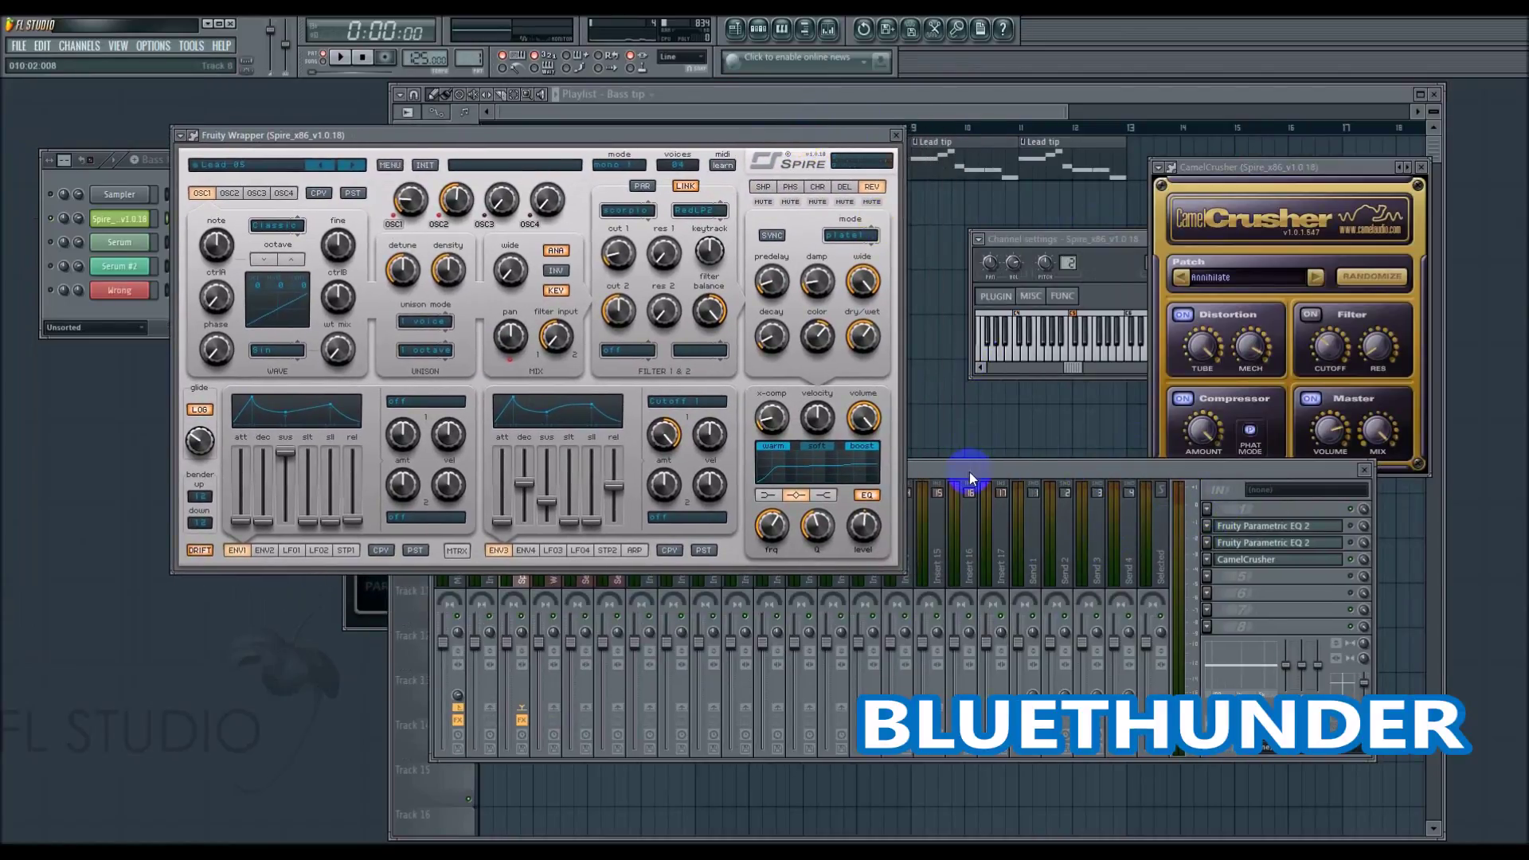
pyautogui.click(968, 472)
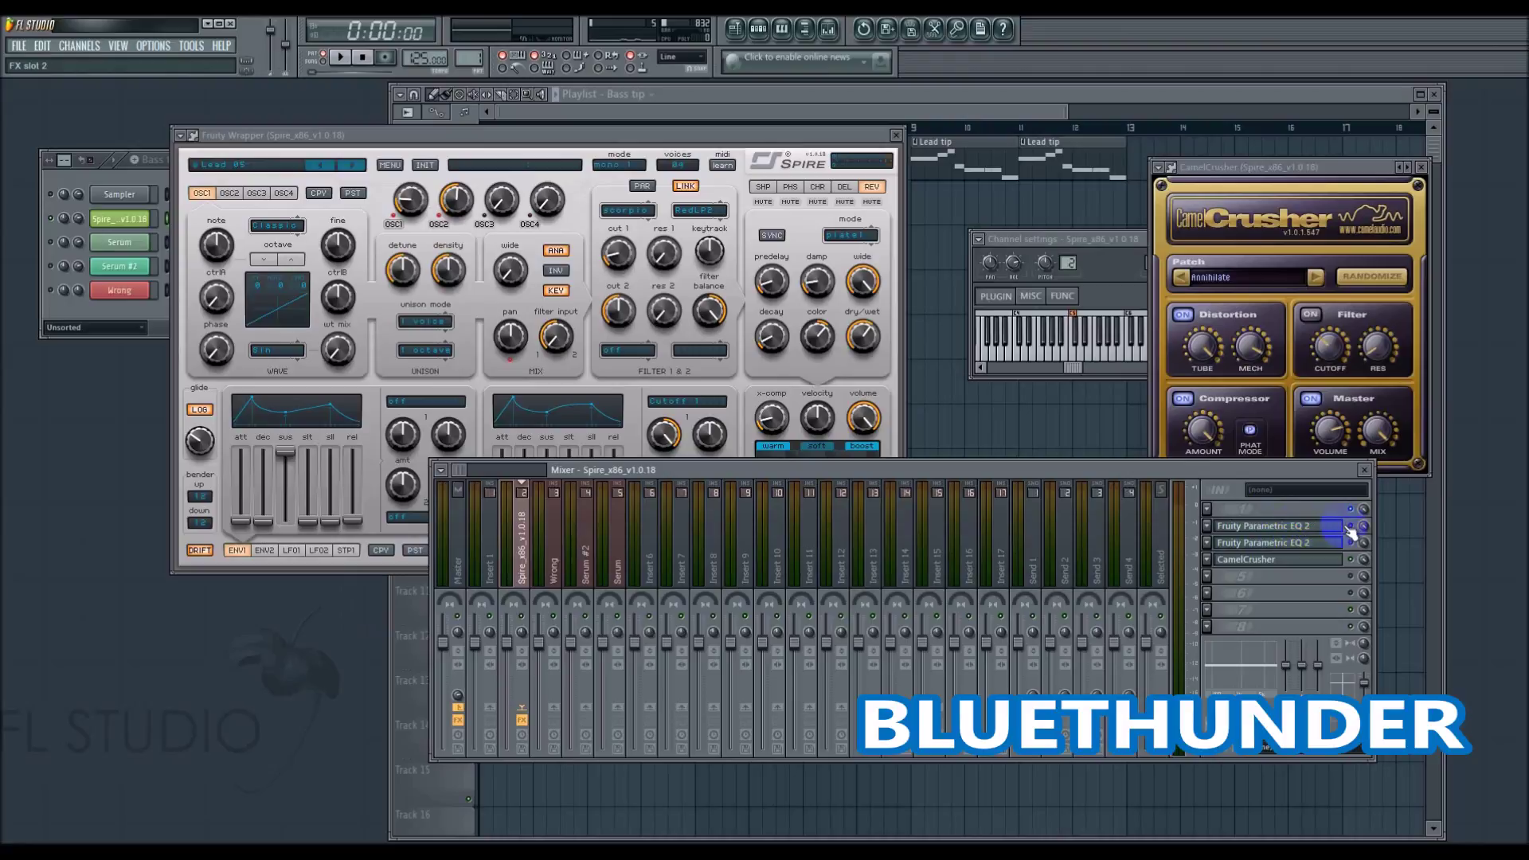
# Examine the Fruity Parametric EQ 2 curve on the Spire mixer track and close its window.
pyautogui.click(1324, 529)
pyautogui.click(1320, 529)
pyautogui.click(1332, 548)
pyautogui.moveTo(1068, 151); pyautogui.dragTo(786, 169)
pyautogui.moveTo(585, 293)
pyautogui.mouseDown()
pyautogui.moveTo(642, 273)
pyautogui.moveTo(572, 297)
pyautogui.mouseUp()
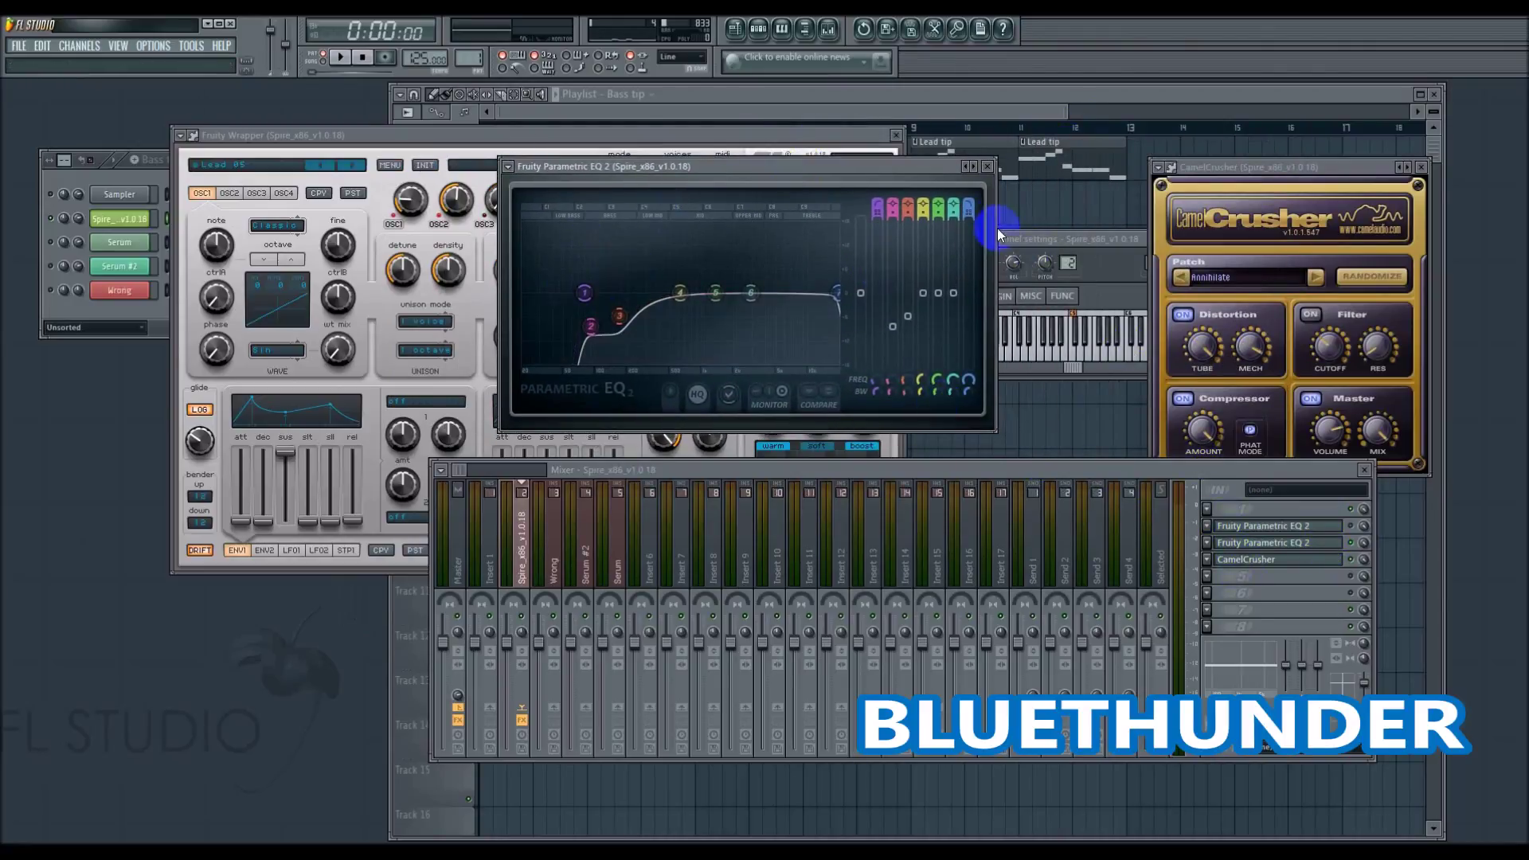
pyautogui.click(988, 166)
# Mute Spire's shaper, phaser, chorus, delay and reverb effects.
pyautogui.moveTo(1275, 171); pyautogui.dragTo(1146, 154)
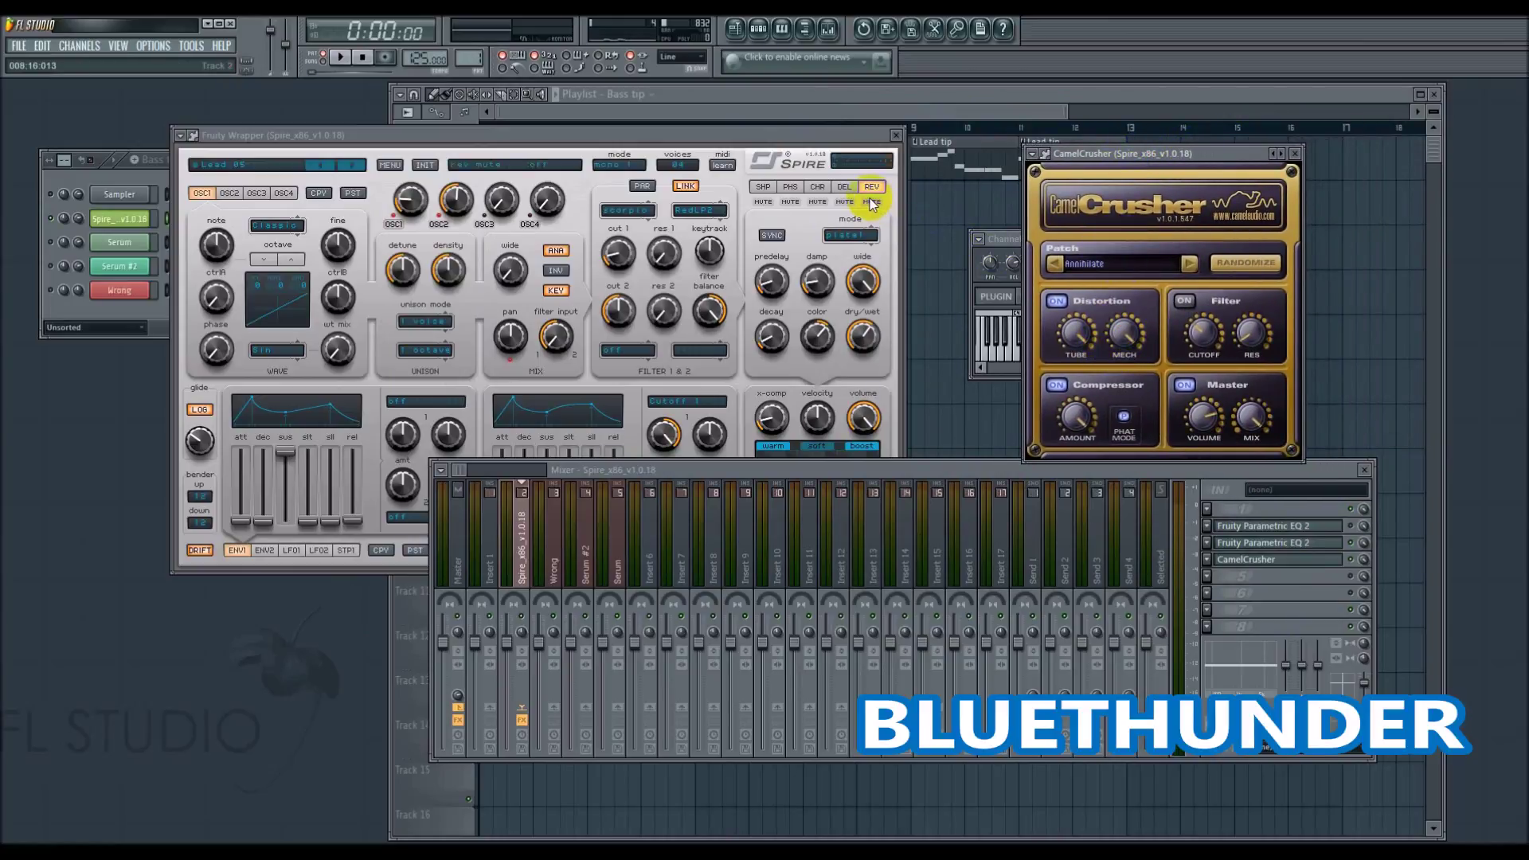
pyautogui.moveTo(832, 136); pyautogui.dragTo(790, 157)
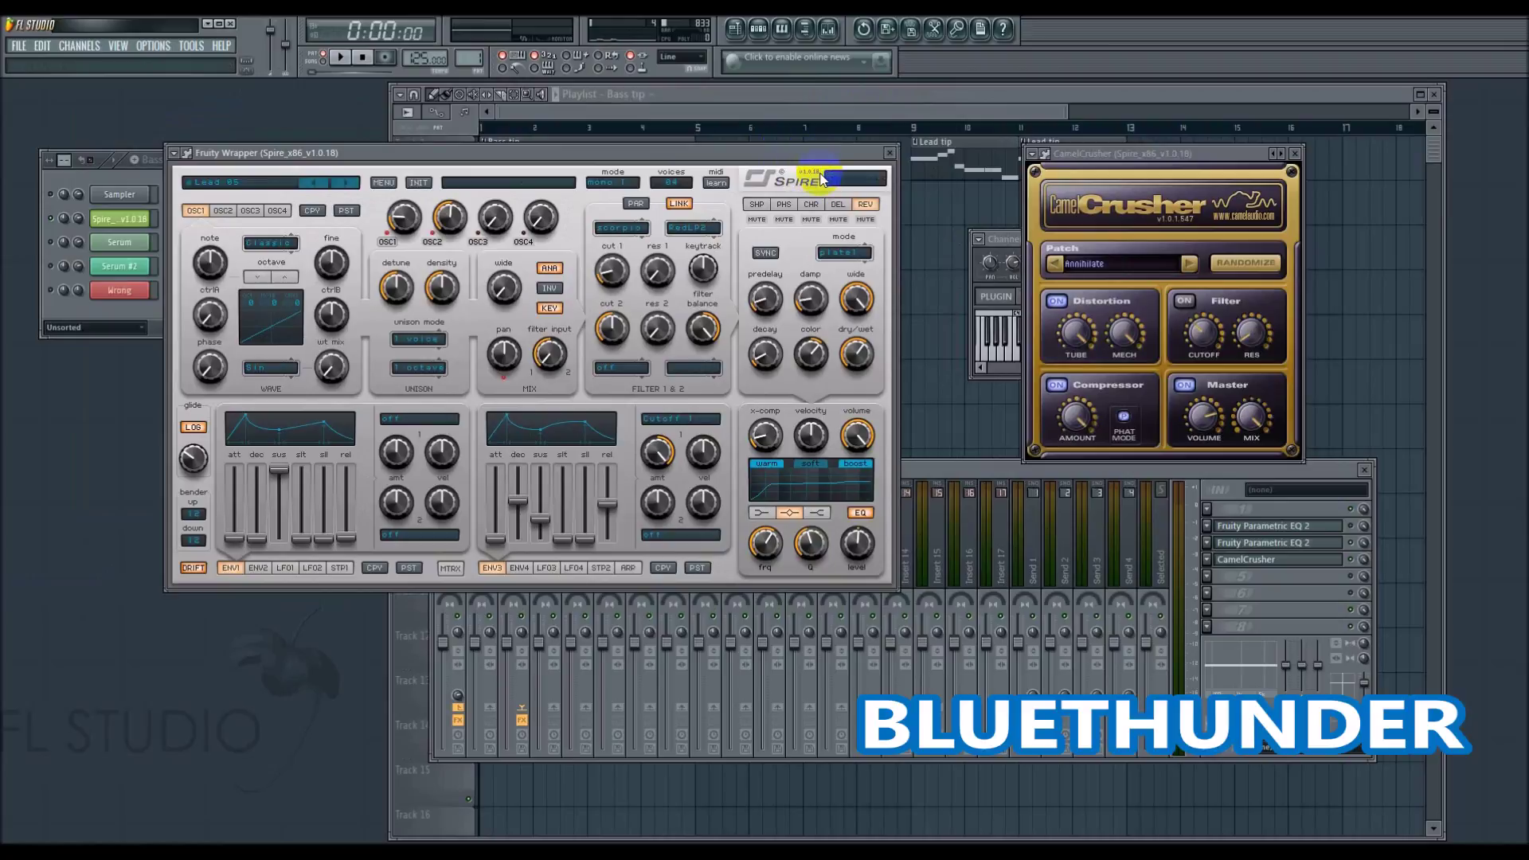
pyautogui.click(1265, 565)
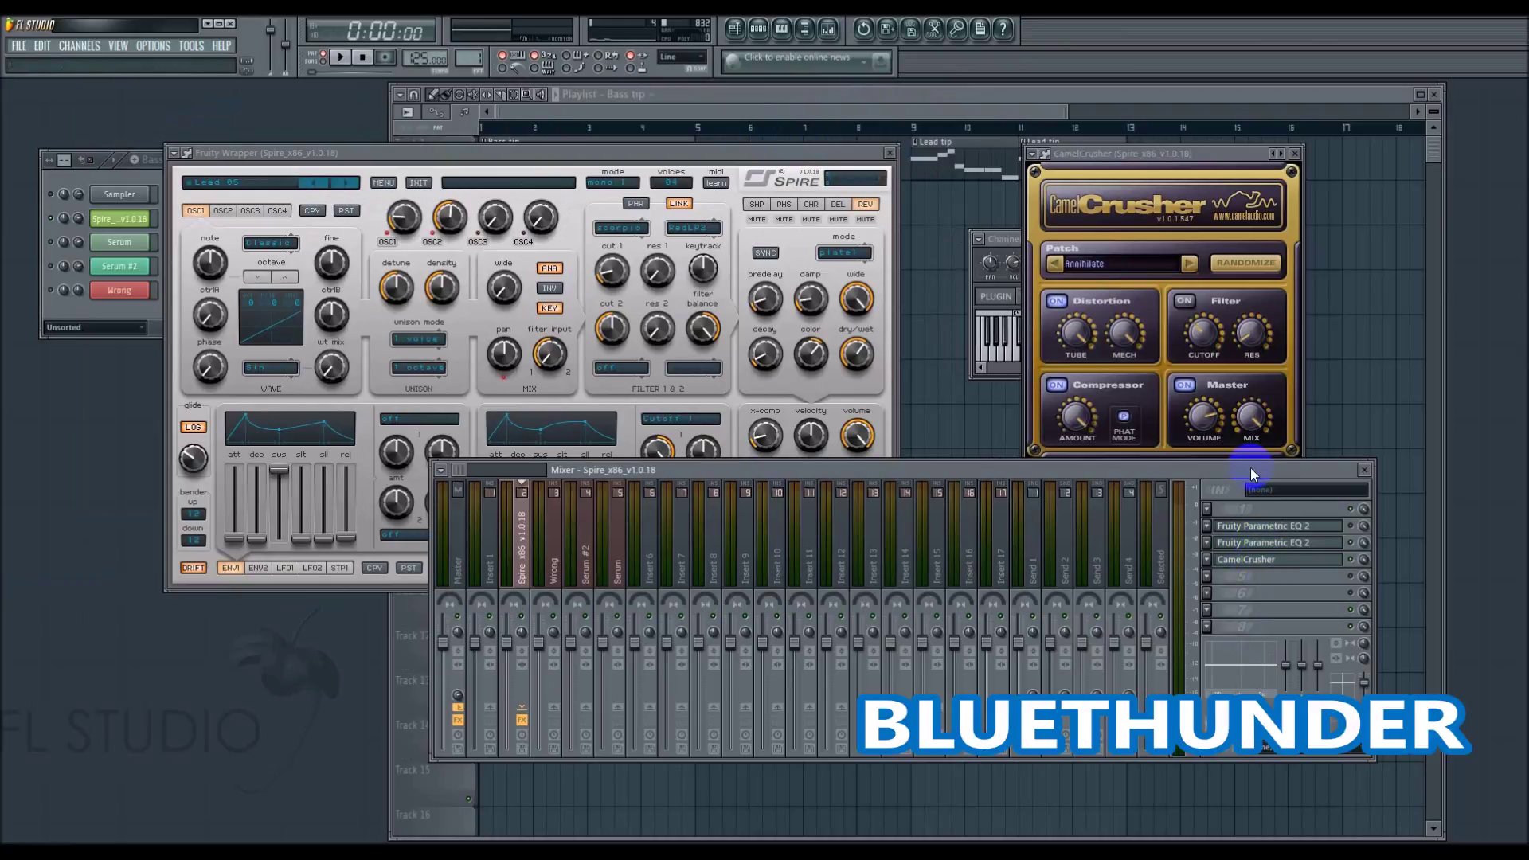
pyautogui.moveTo(1250, 467); pyautogui.dragTo(1248, 484)
pyautogui.click(838, 219)
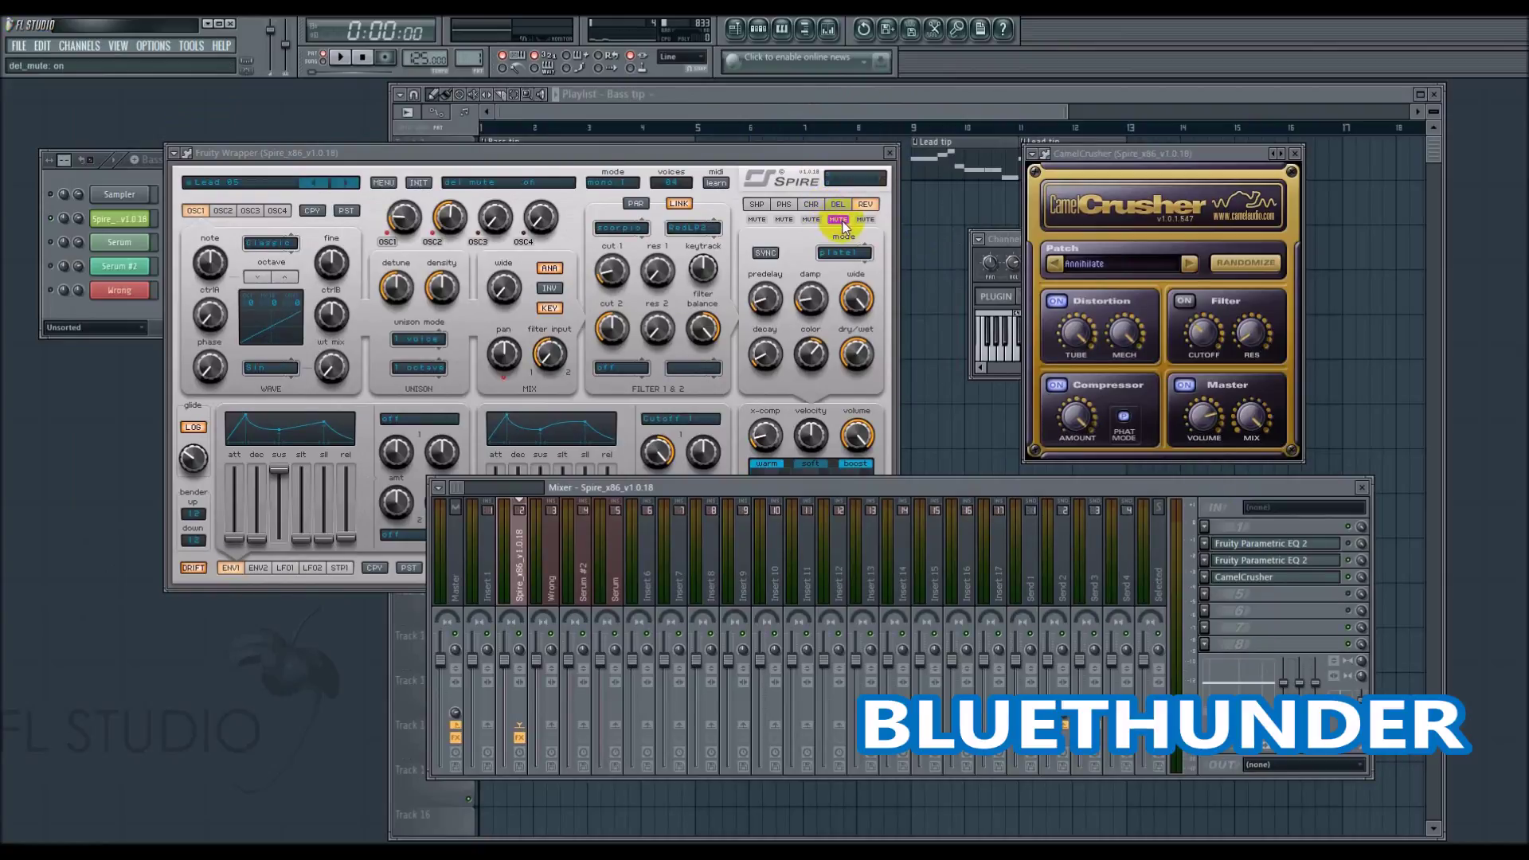
pyautogui.click(866, 220)
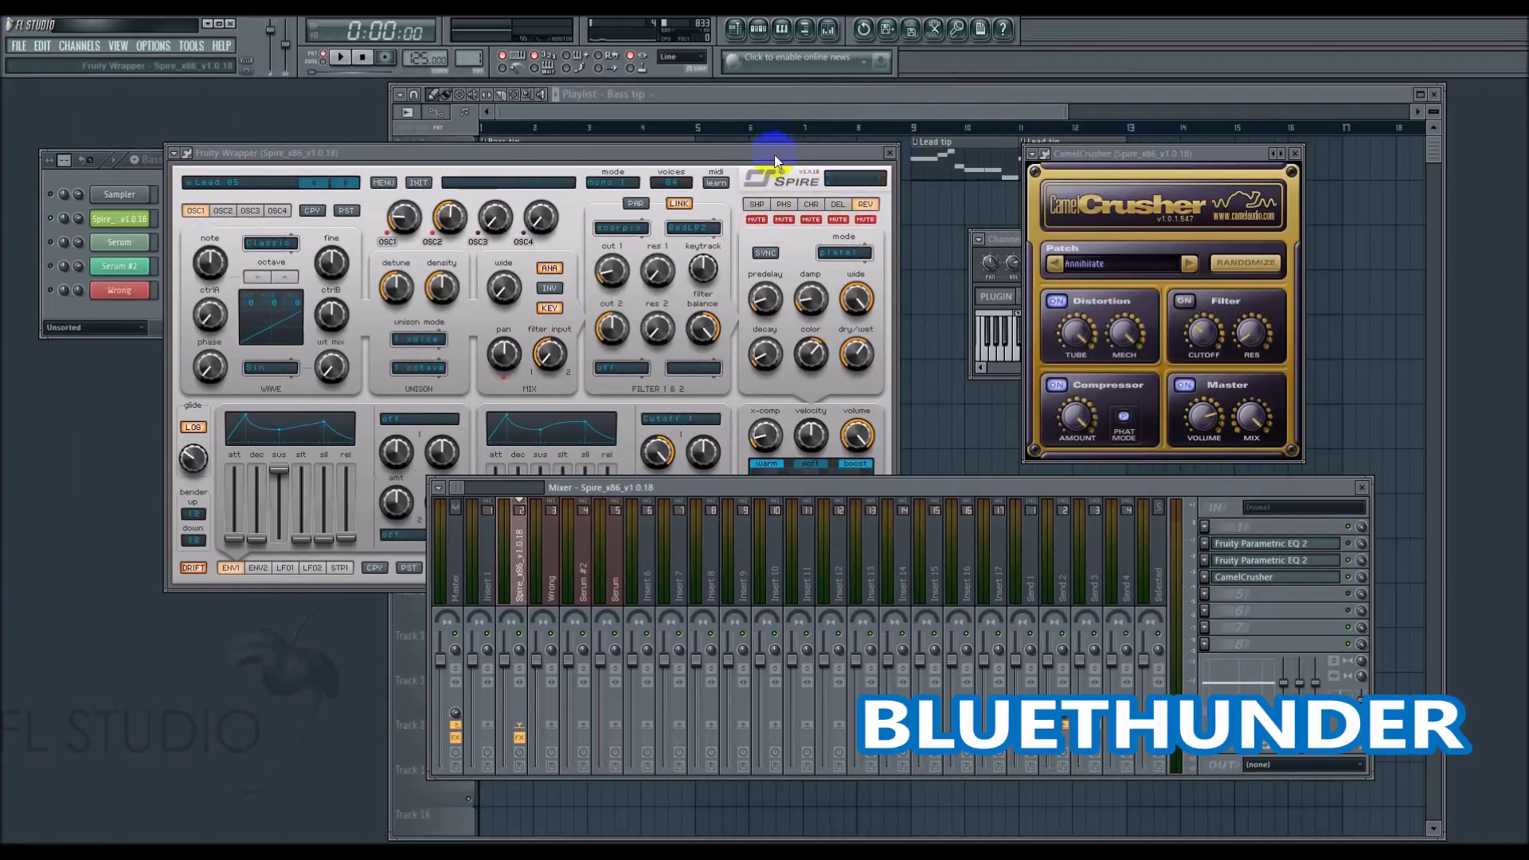
# View the settings pages of Spire's muted shaper and phaser effects.
pyautogui.moveTo(774, 150); pyautogui.dragTo(739, 96)
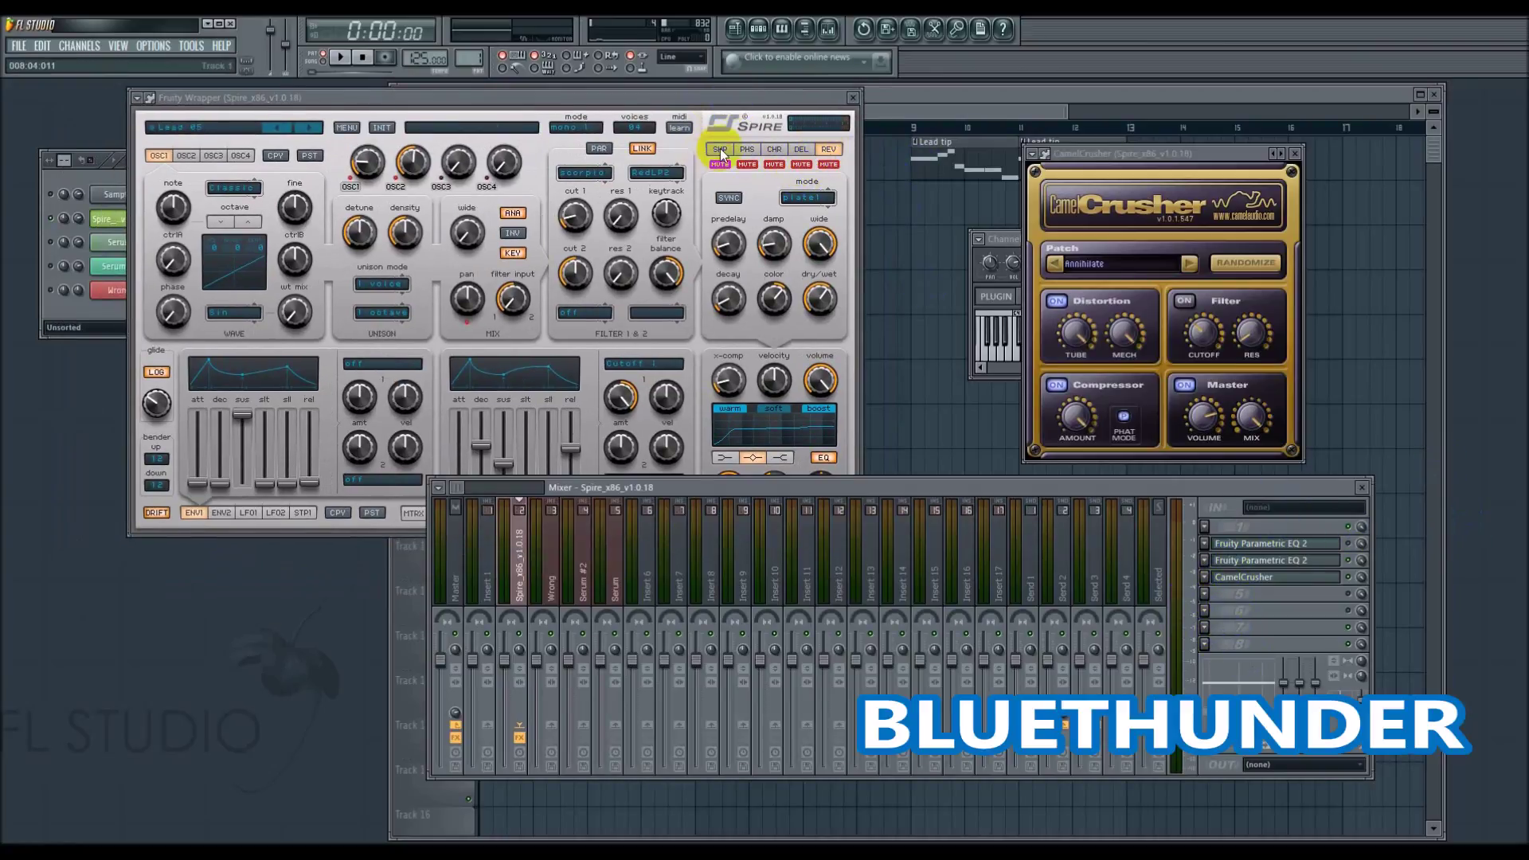
pyautogui.moveTo(791, 101); pyautogui.dragTo(703, 103)
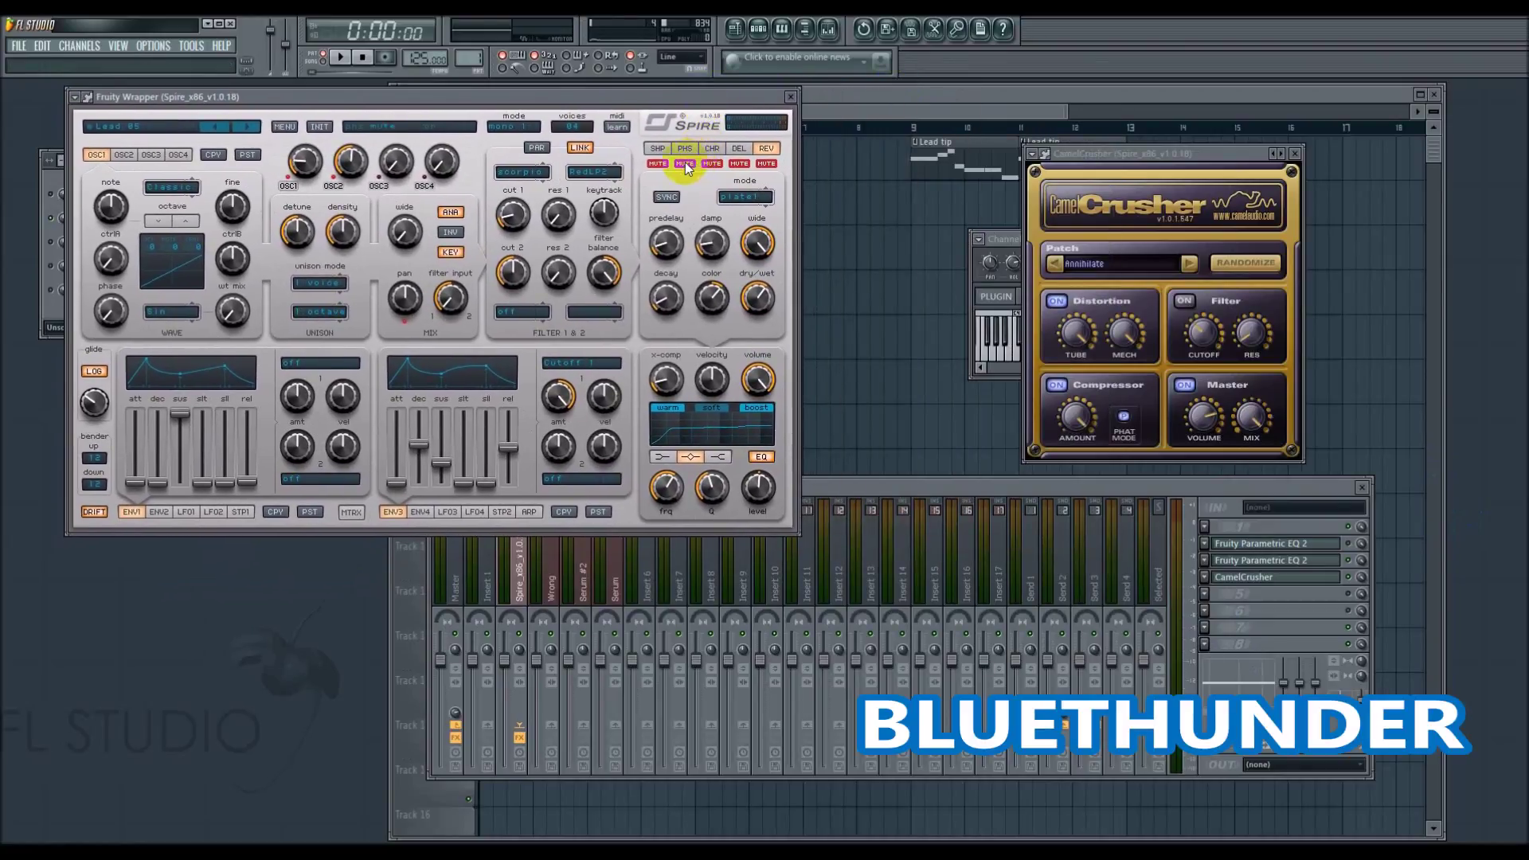
pyautogui.click(659, 149)
pyautogui.click(685, 151)
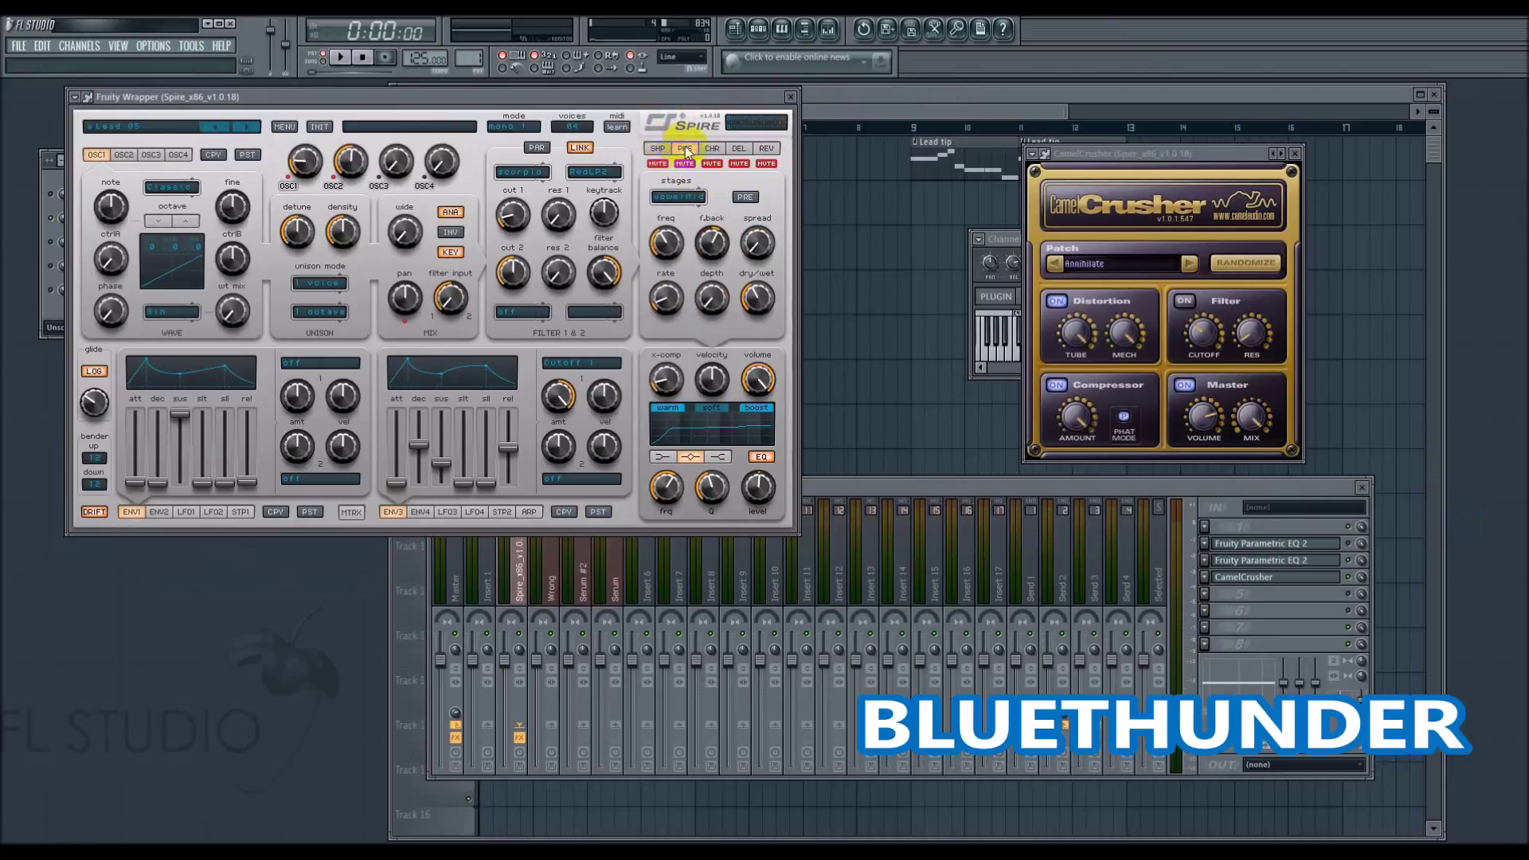
# Spread out the mixer, CamelCrusher and Spire windows and play the Bass tip pattern with Spire's internal effects muted.
pyautogui.moveTo(1321, 486); pyautogui.dragTo(1309, 520)
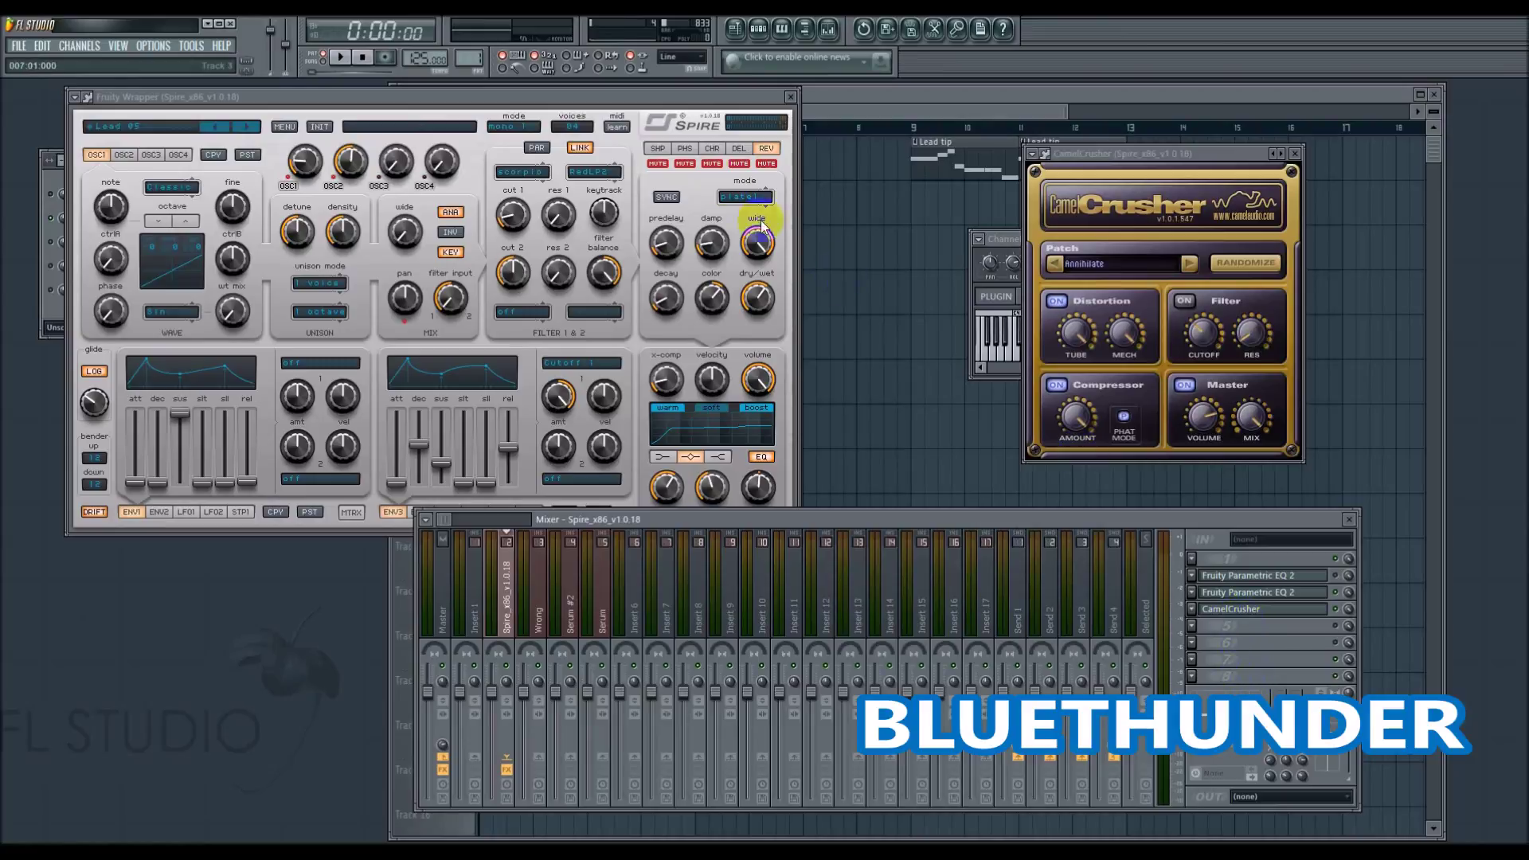
pyautogui.moveTo(1194, 146); pyautogui.dragTo(1165, 181)
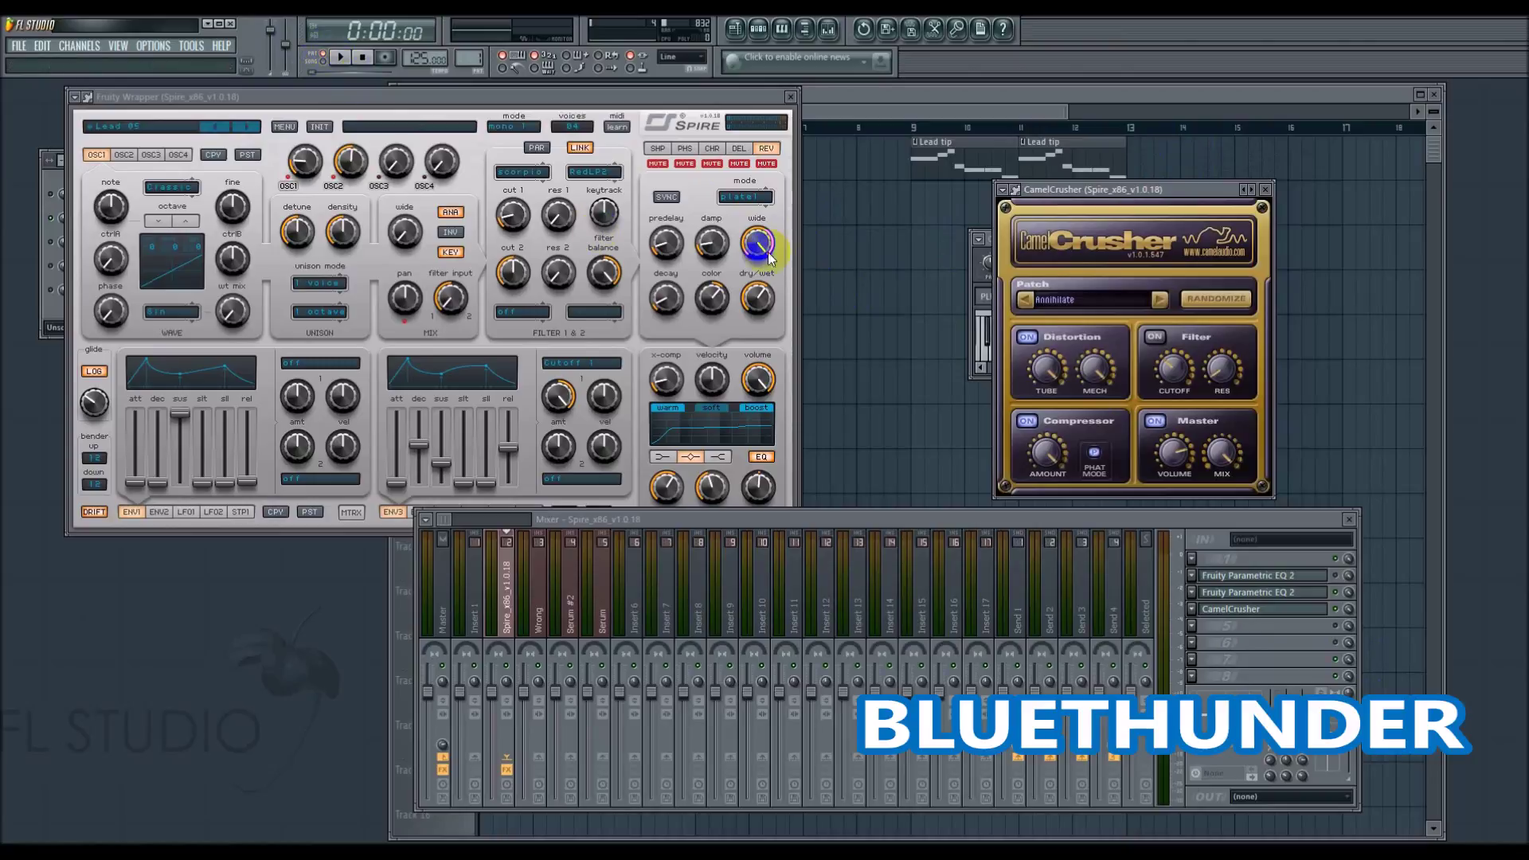
pyautogui.moveTo(670, 101); pyautogui.dragTo(680, 108)
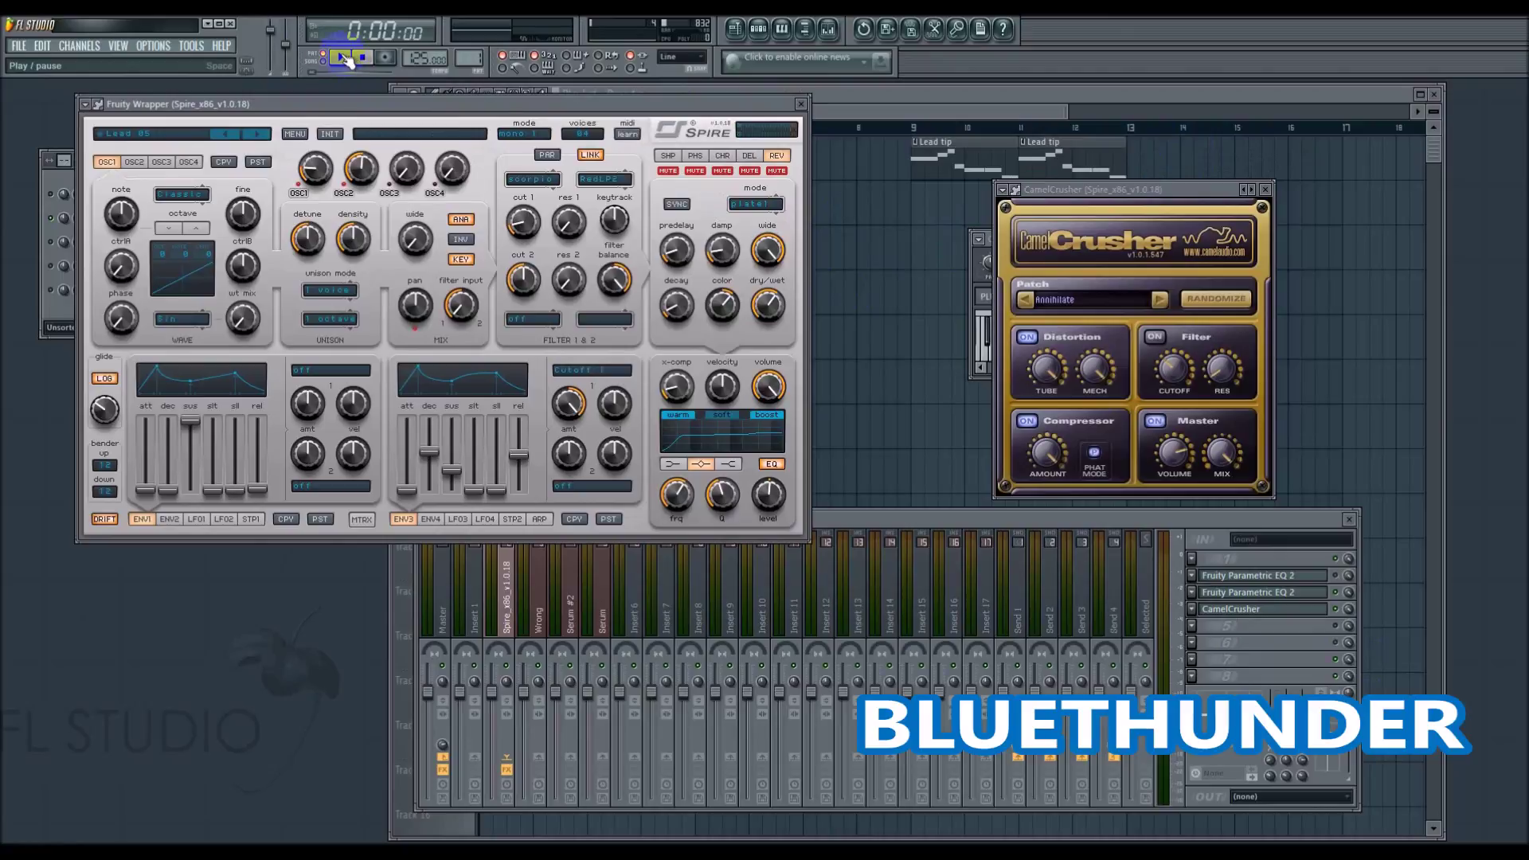
pyautogui.click(344, 58)
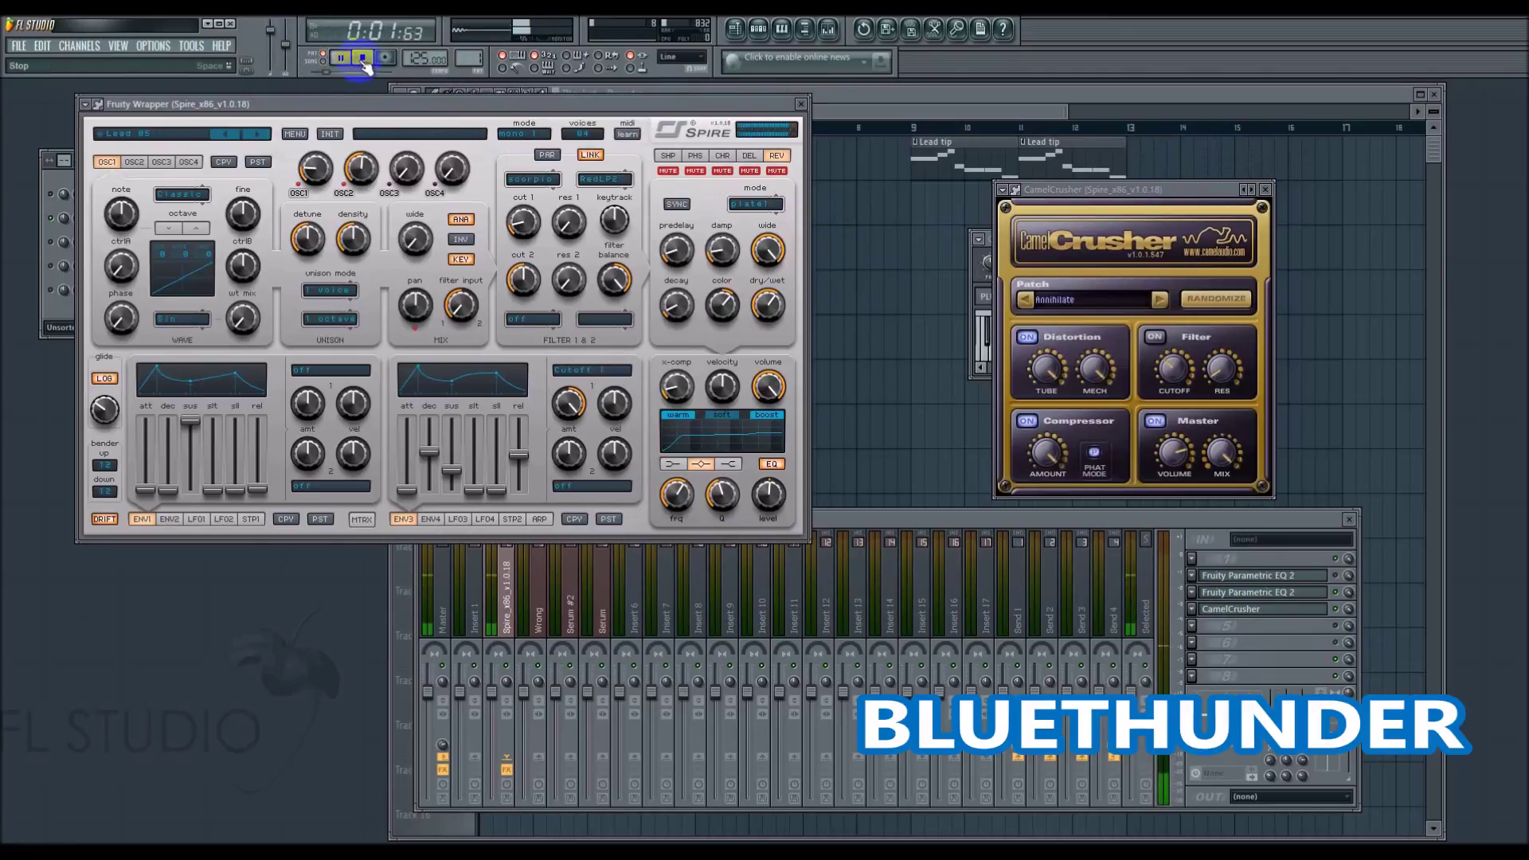
pyautogui.click(362, 58)
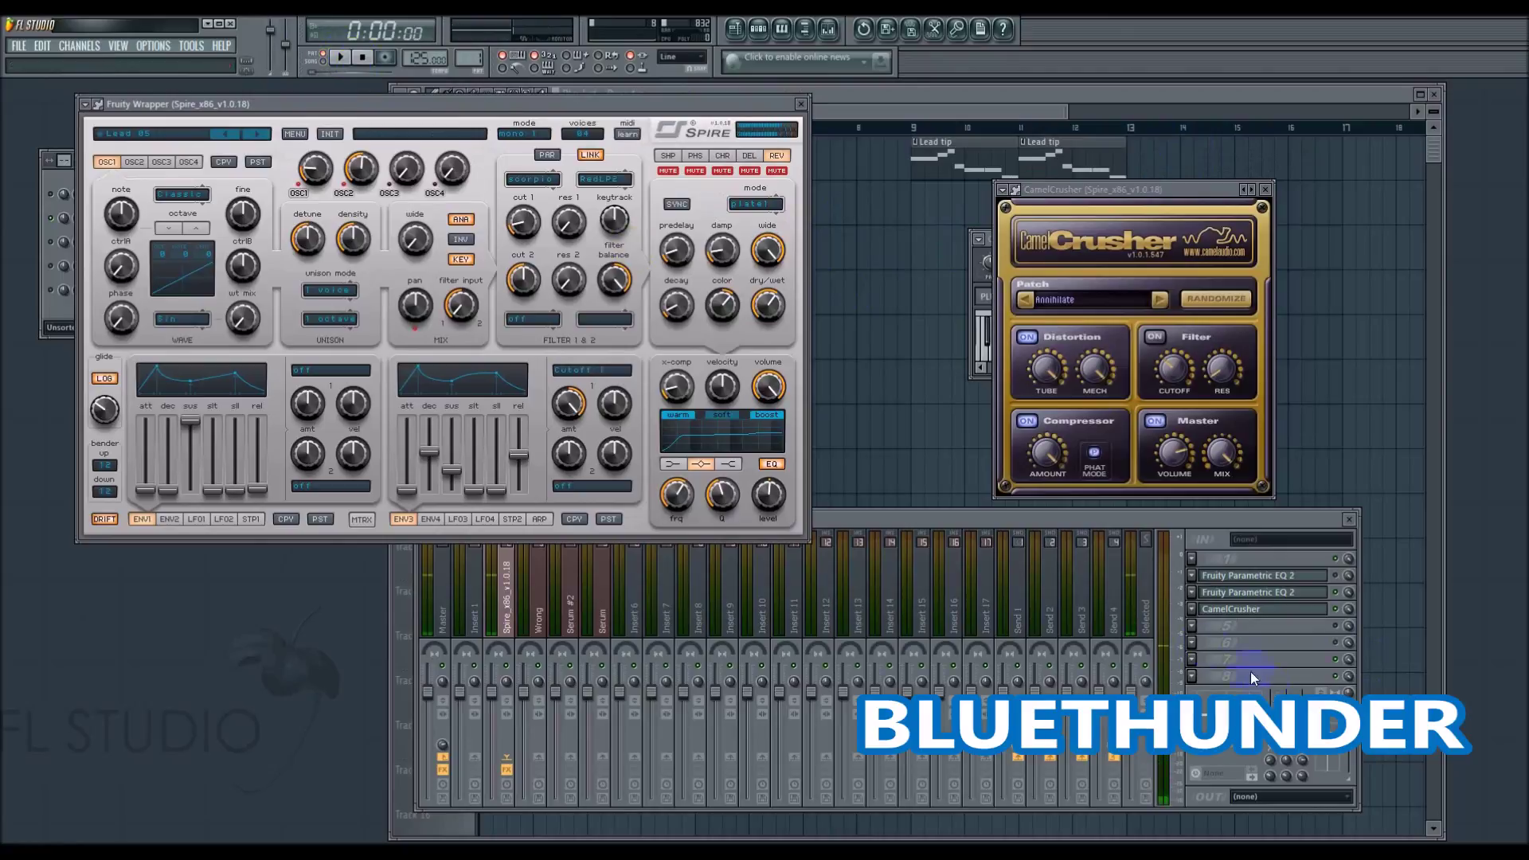
# Load Fruity Reeverb 2 into effect slot 5 and Fruity Delay 2 into slot 6 of the Spire mixer track.
pyautogui.click(1340, 636)
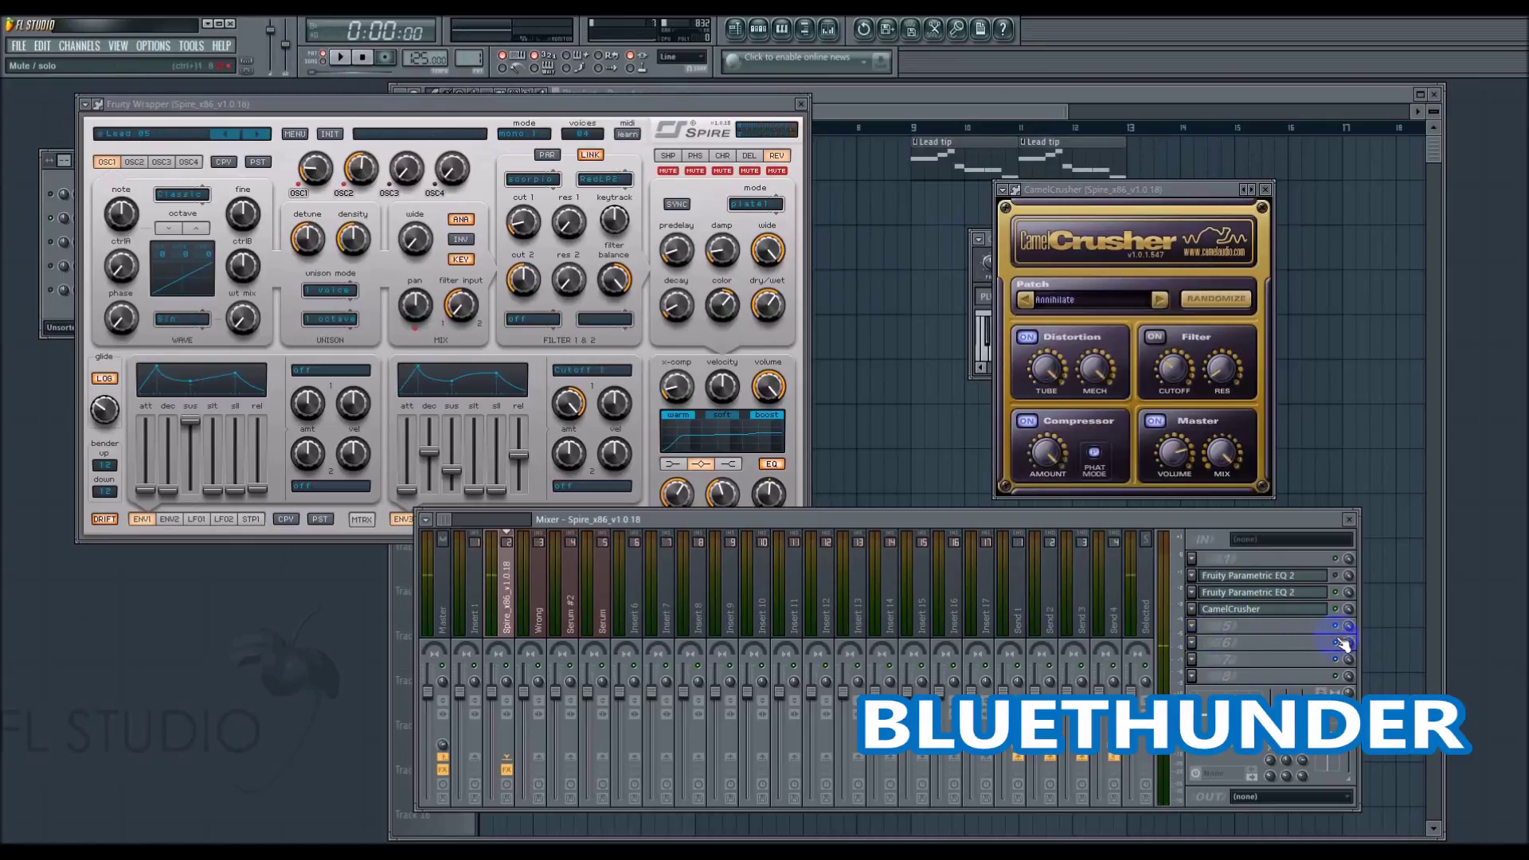
pyautogui.click(1201, 627)
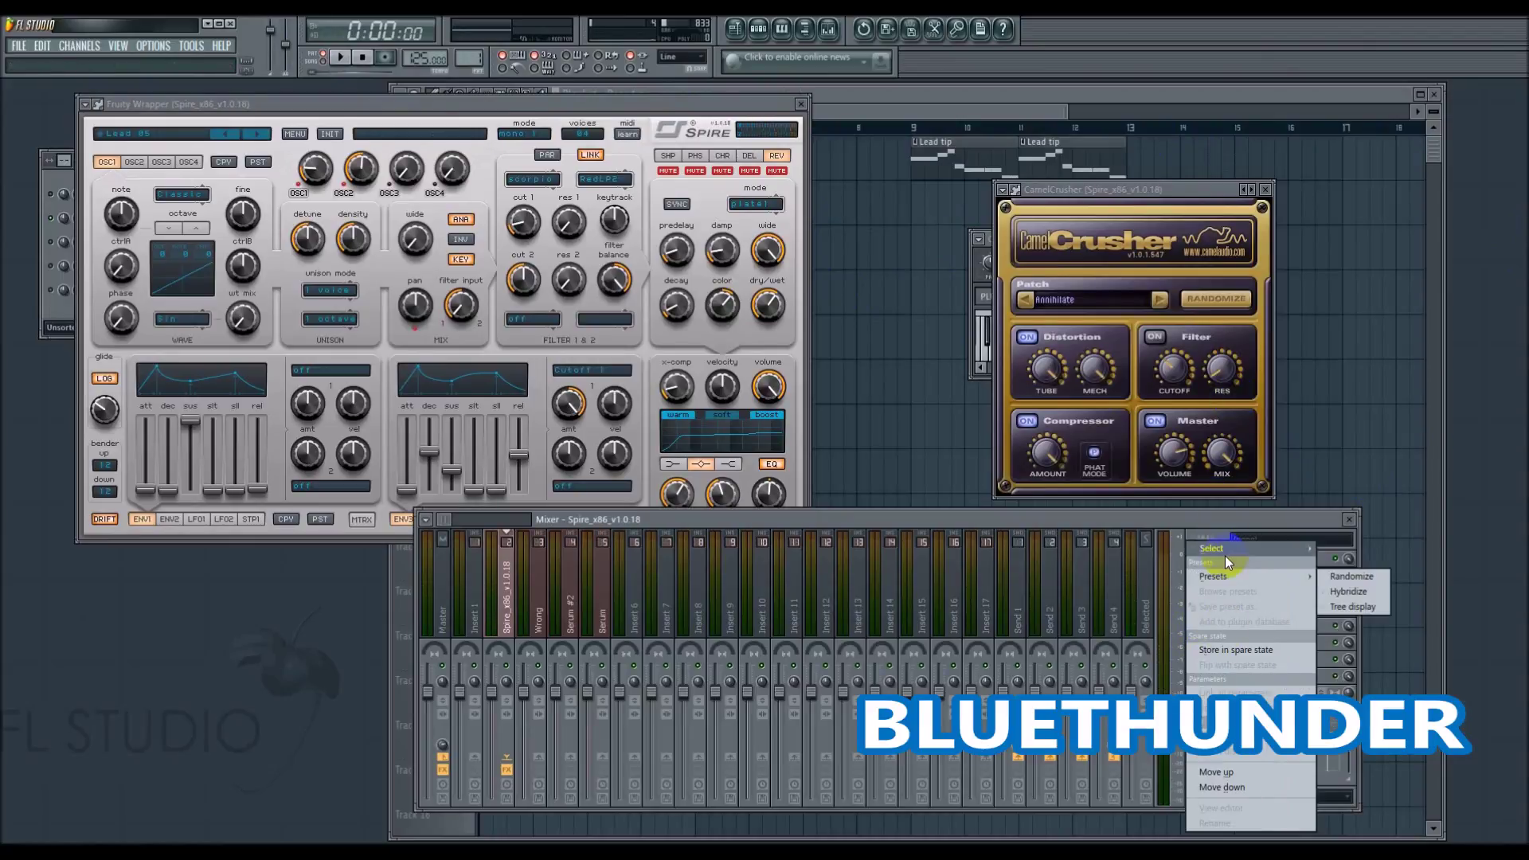
pyautogui.moveTo(1219, 550)
pyautogui.click(1310, 762)
pyautogui.moveTo(411, 349); pyautogui.dragTo(549, 443)
pyautogui.click(1192, 642)
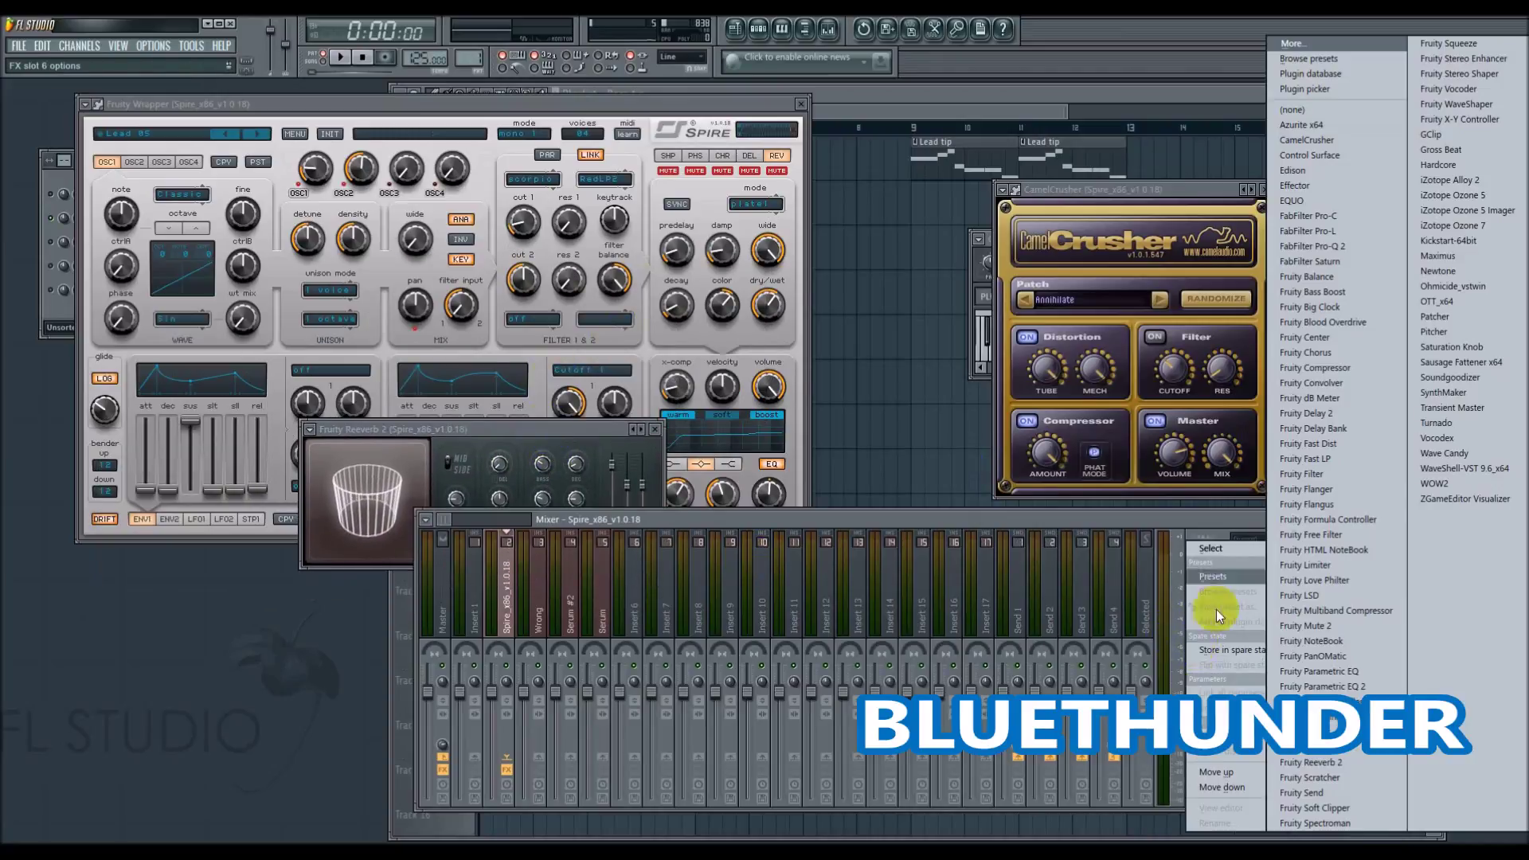
pyautogui.click(1322, 412)
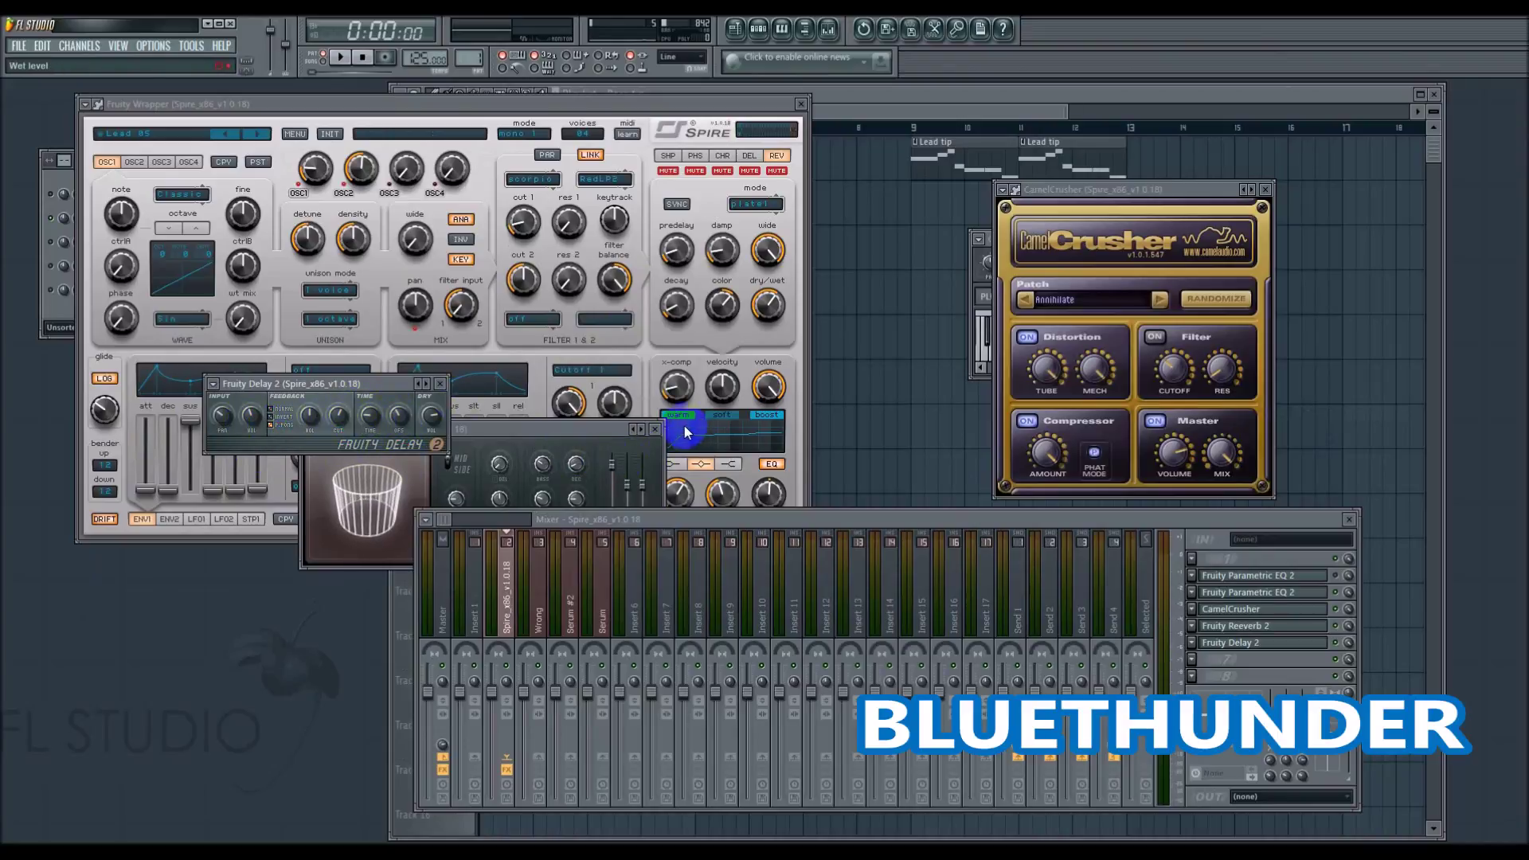
# Close the Fruity Reeverb 2 window, move Fruity Delay 2 clear of Spire and play the pattern with the new effects.
pyautogui.click(655, 429)
pyautogui.moveTo(399, 383); pyautogui.dragTo(351, 601)
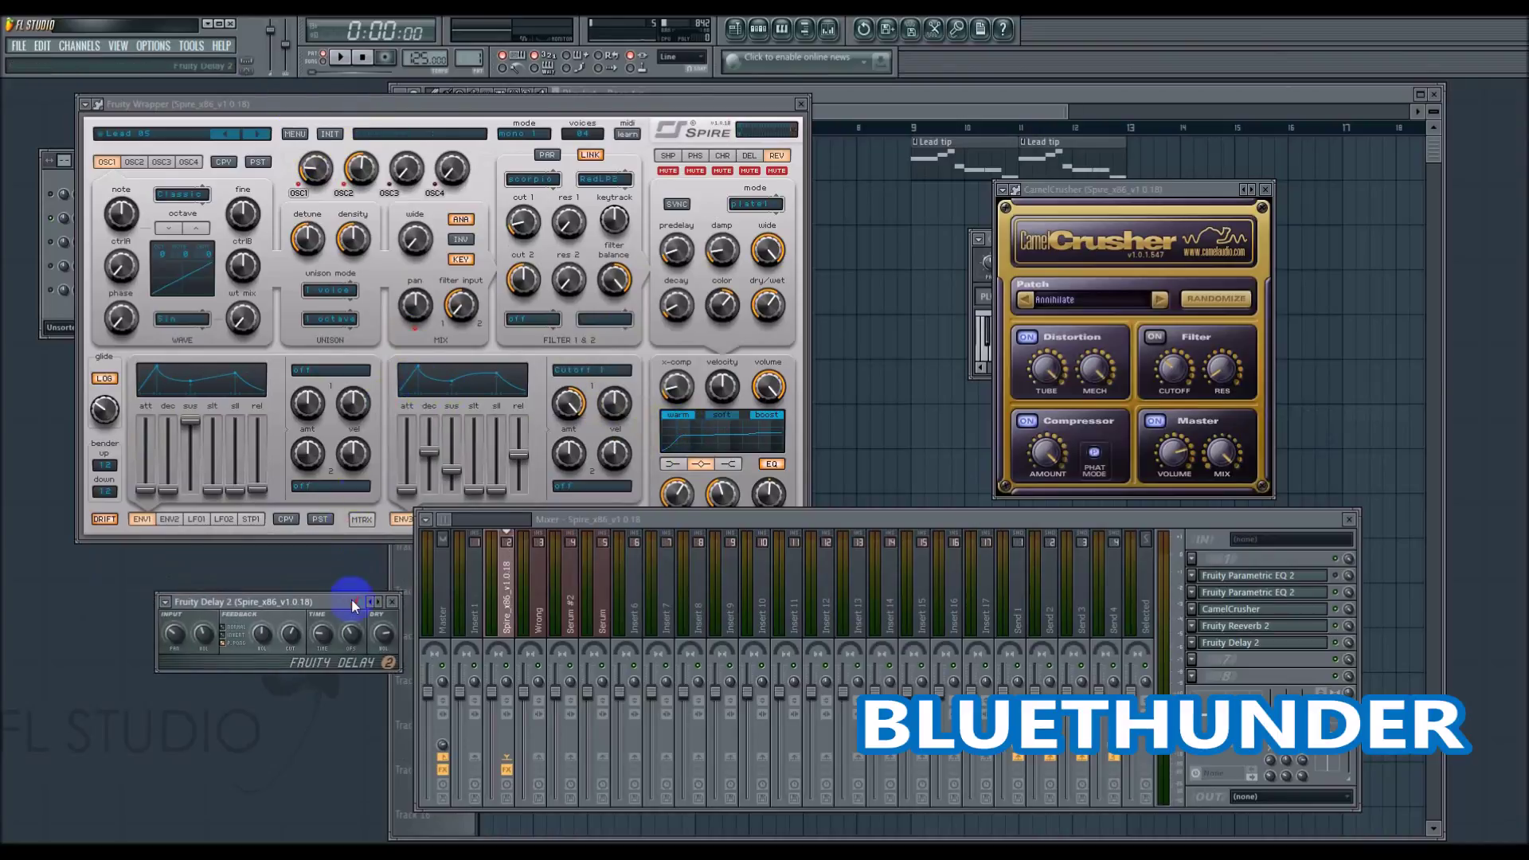
pyautogui.click(340, 57)
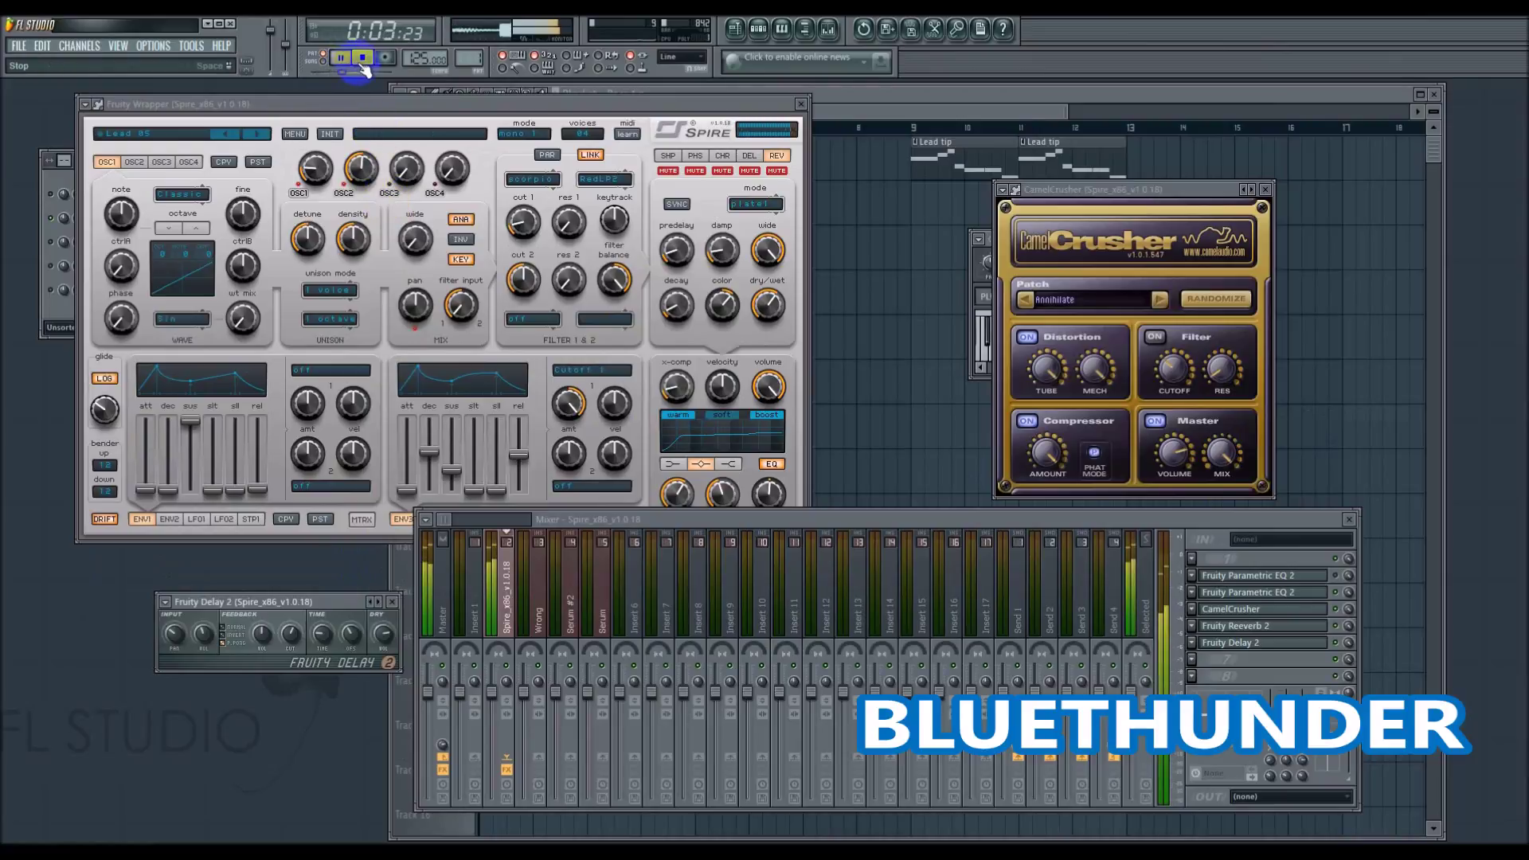
pyautogui.click(362, 64)
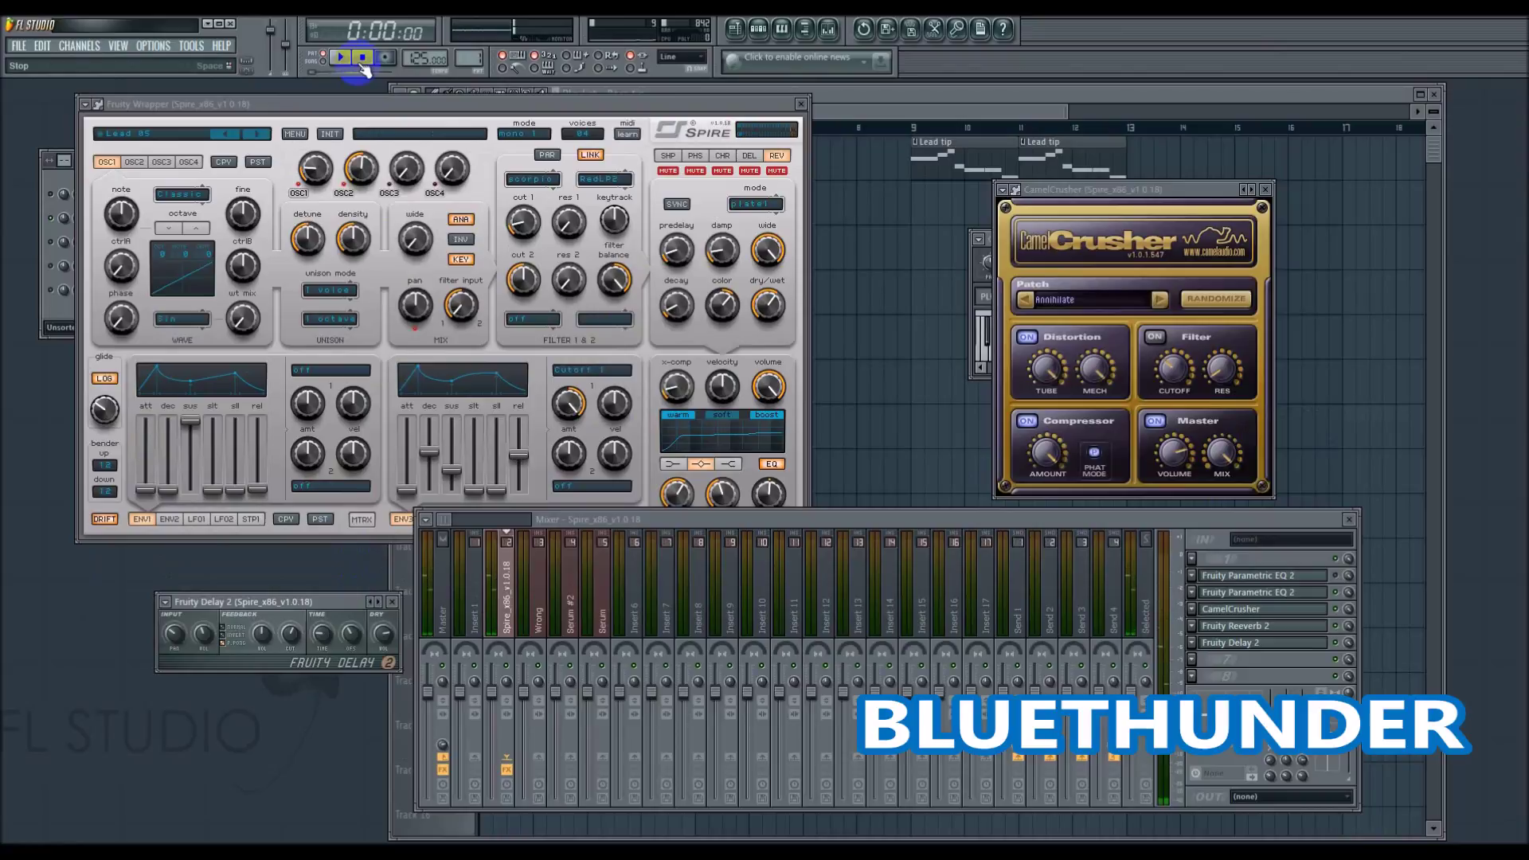
# Increase the room size in Fruity Reeverb 2, close its window and play the pattern again.
pyautogui.click(1274, 626)
pyautogui.moveTo(500, 498); pyautogui.dragTo(631, 478)
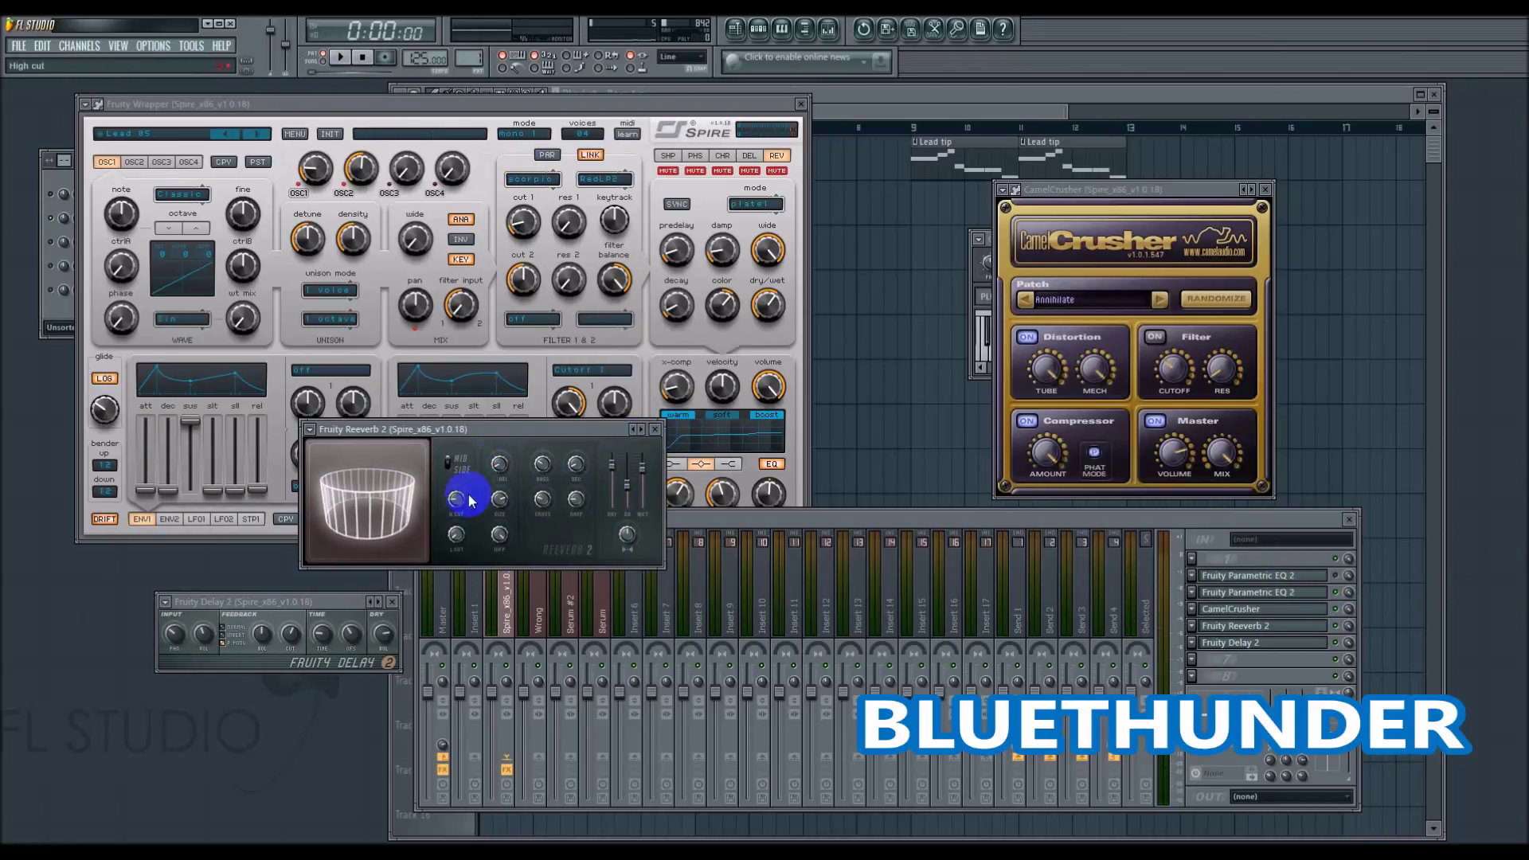
pyautogui.click(655, 429)
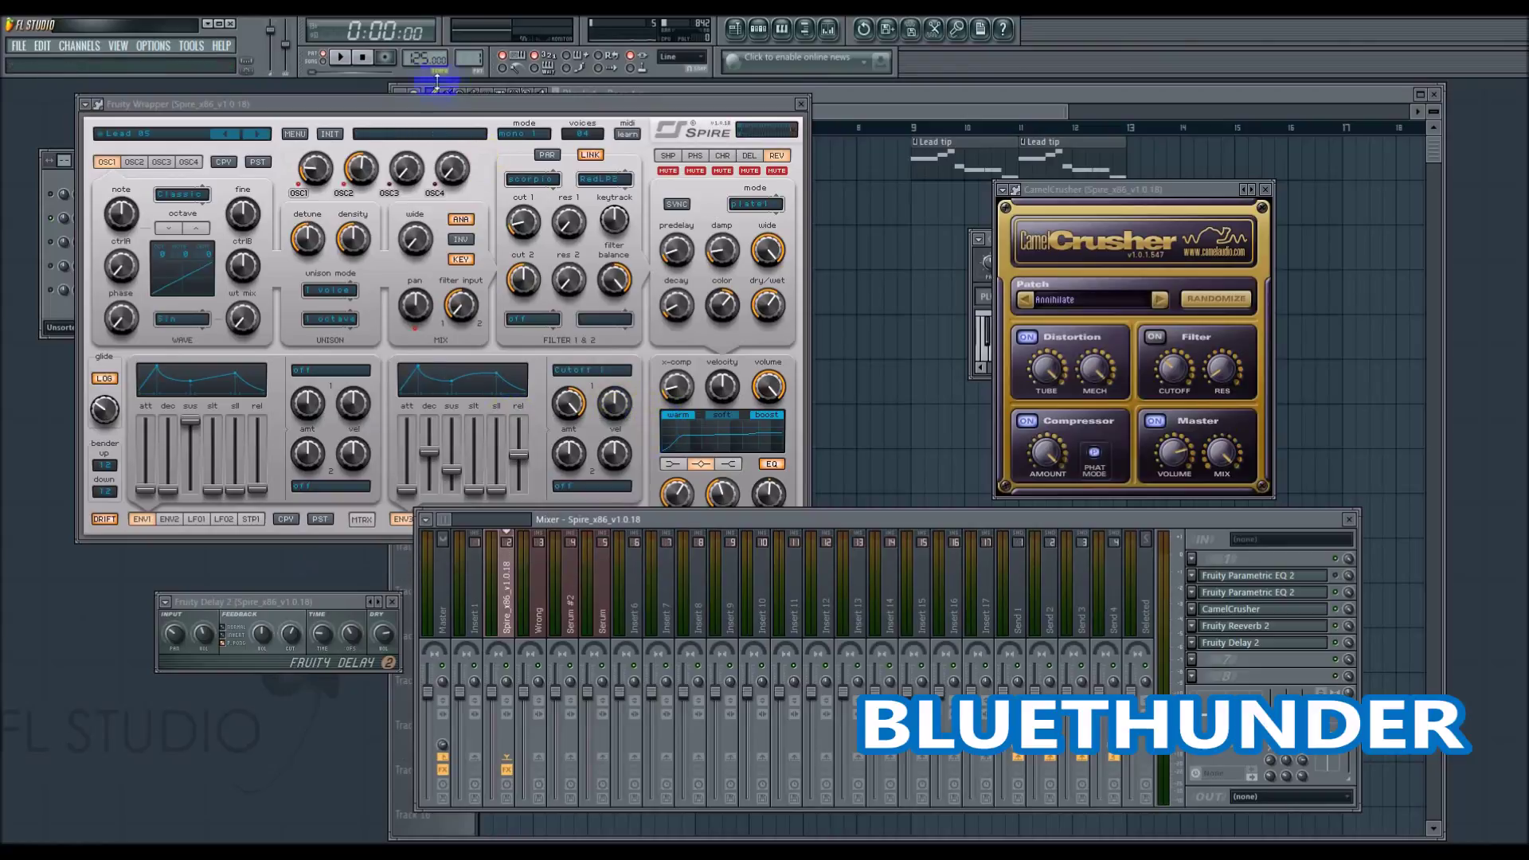
pyautogui.click(340, 58)
pyautogui.click(365, 60)
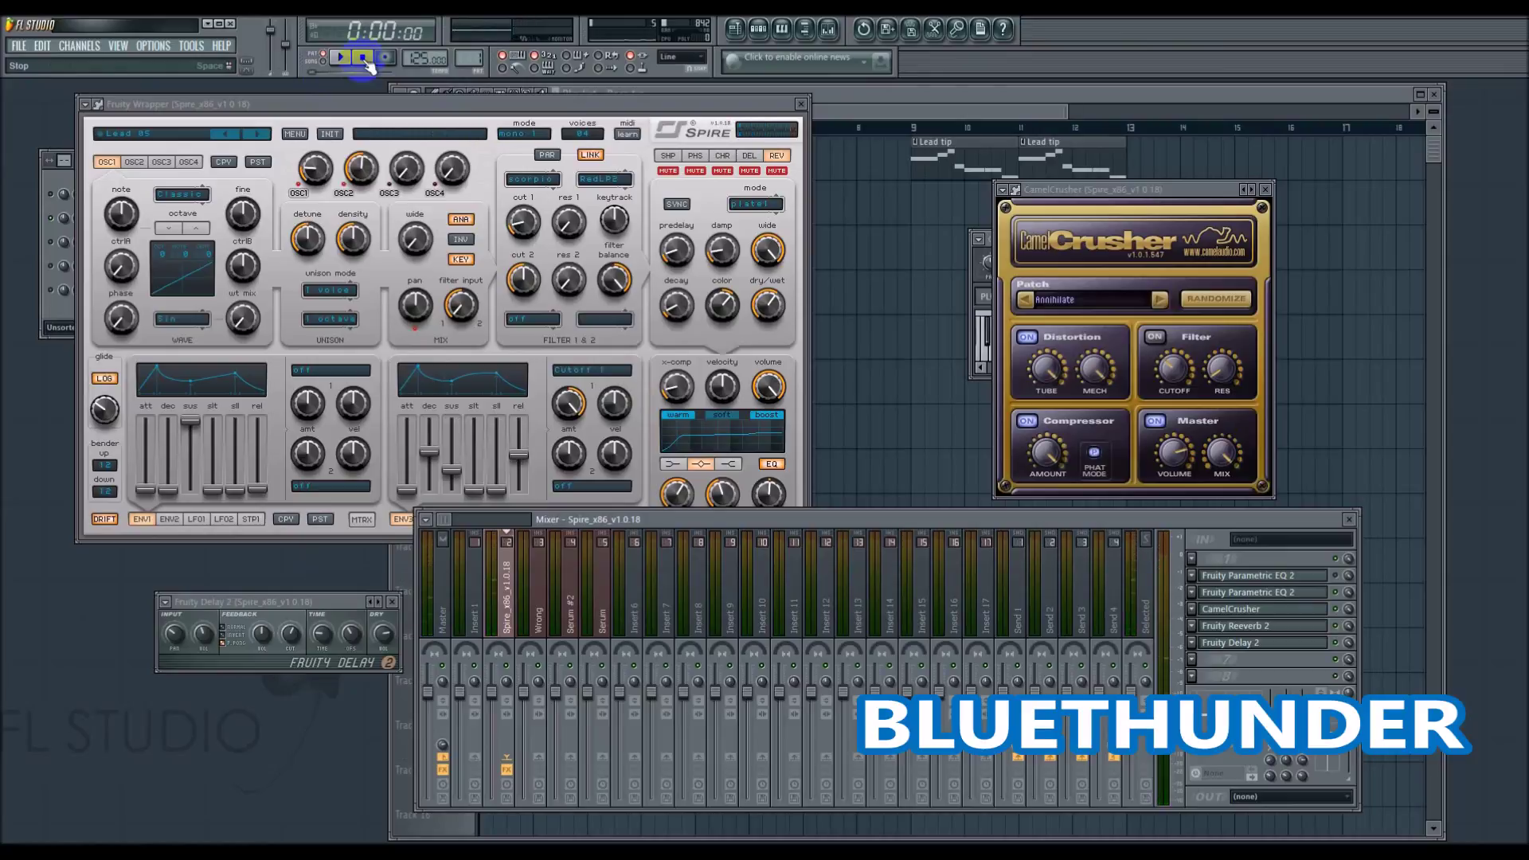
# Rearrange the CamelCrusher and mixer windows so Spire's effects section and the mixer's effect slots are both in view.
pyautogui.moveTo(1157, 191); pyautogui.dragTo(1134, 184)
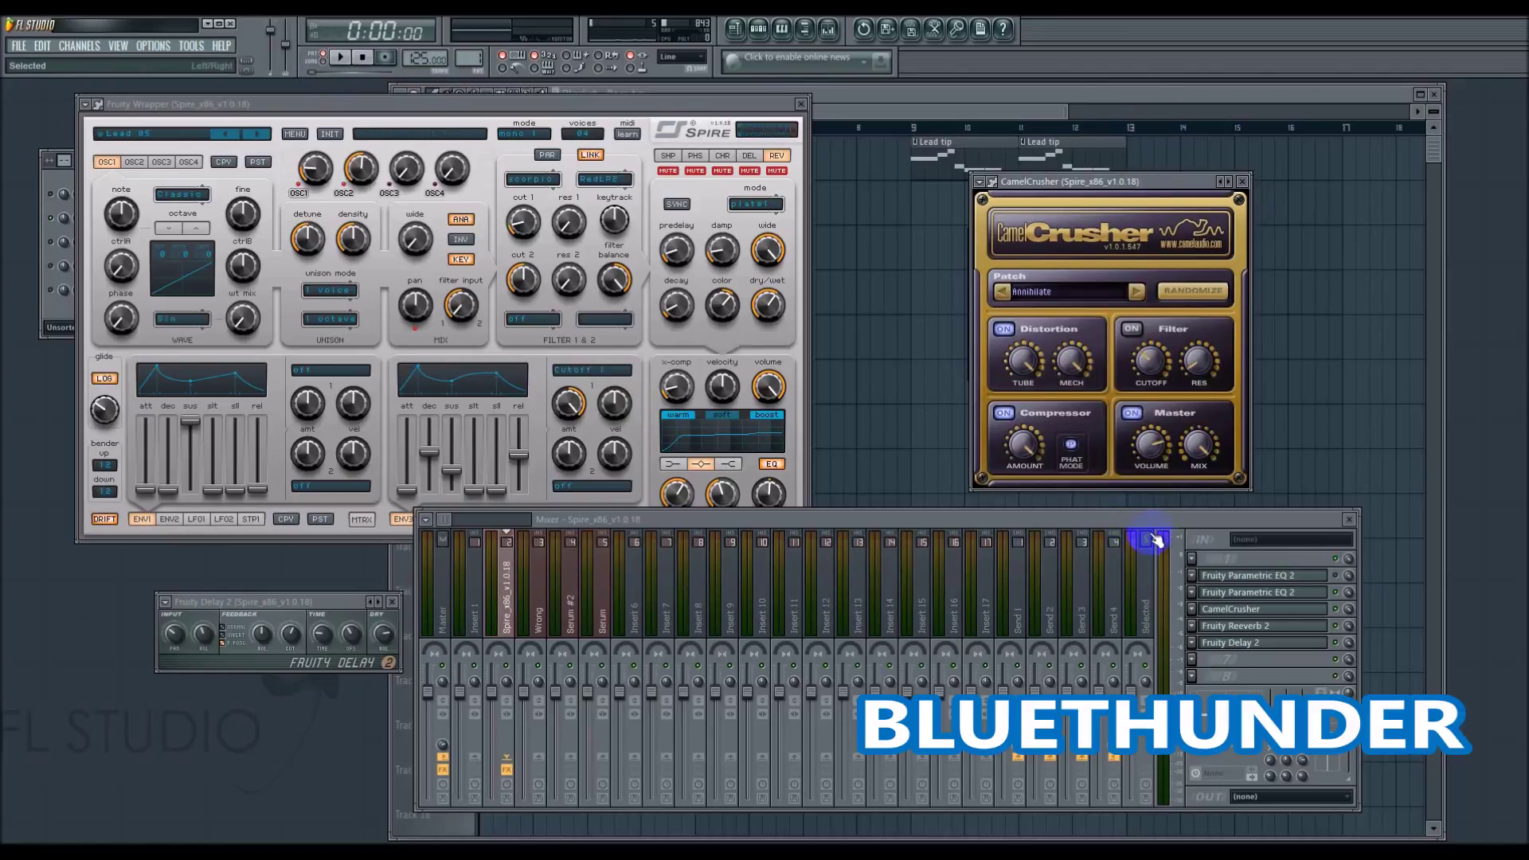
pyautogui.moveTo(1159, 540); pyautogui.dragTo(799, 527)
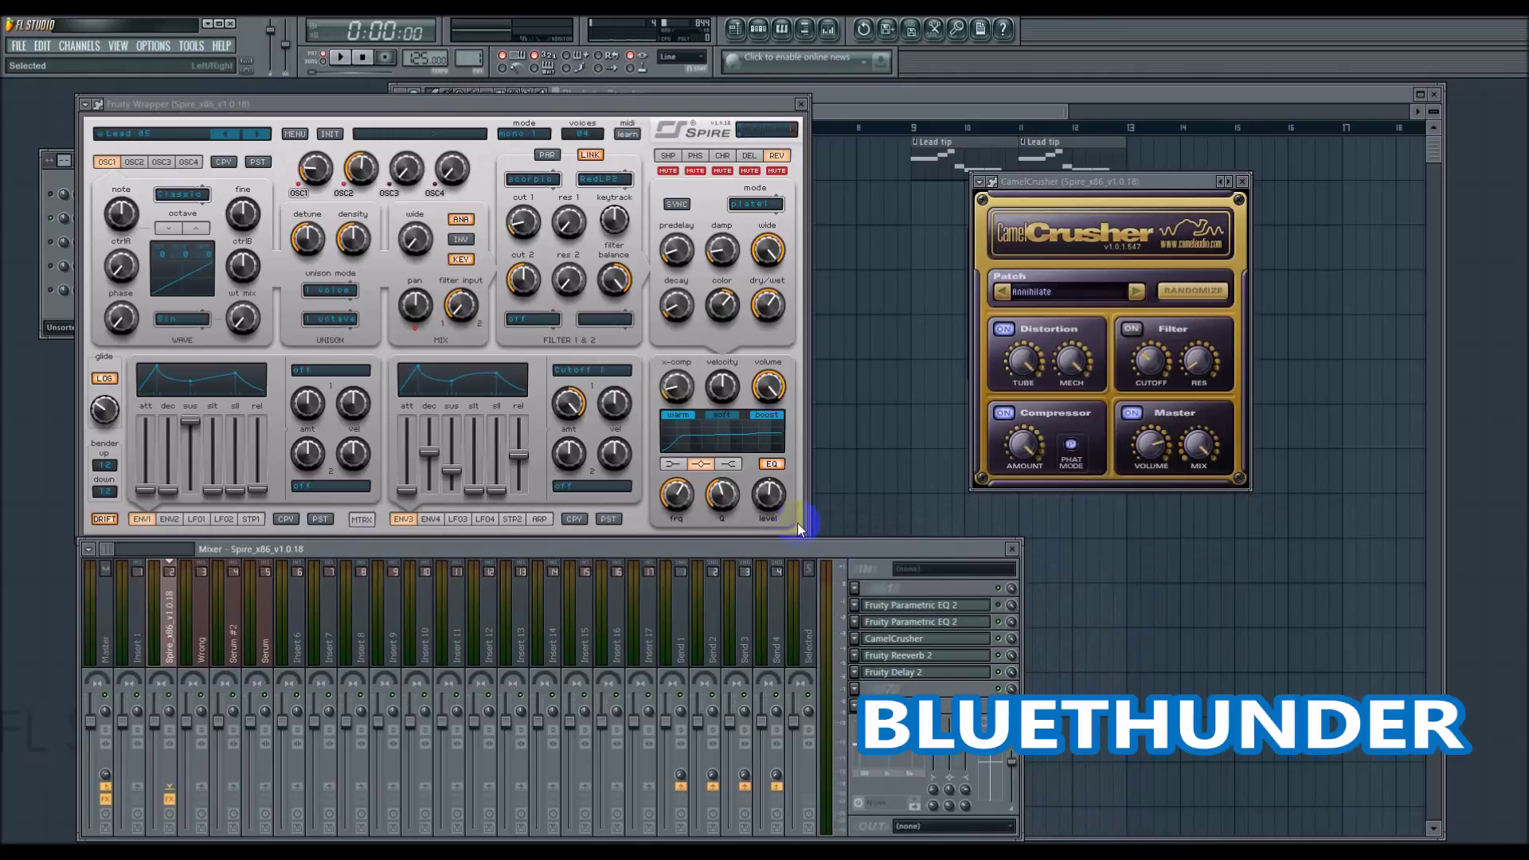
pyautogui.moveTo(846, 546)
pyautogui.mouseDown()
pyautogui.moveTo(854, 566)
pyautogui.moveTo(843, 543)
pyautogui.moveTo(847, 555)
pyautogui.mouseUp()
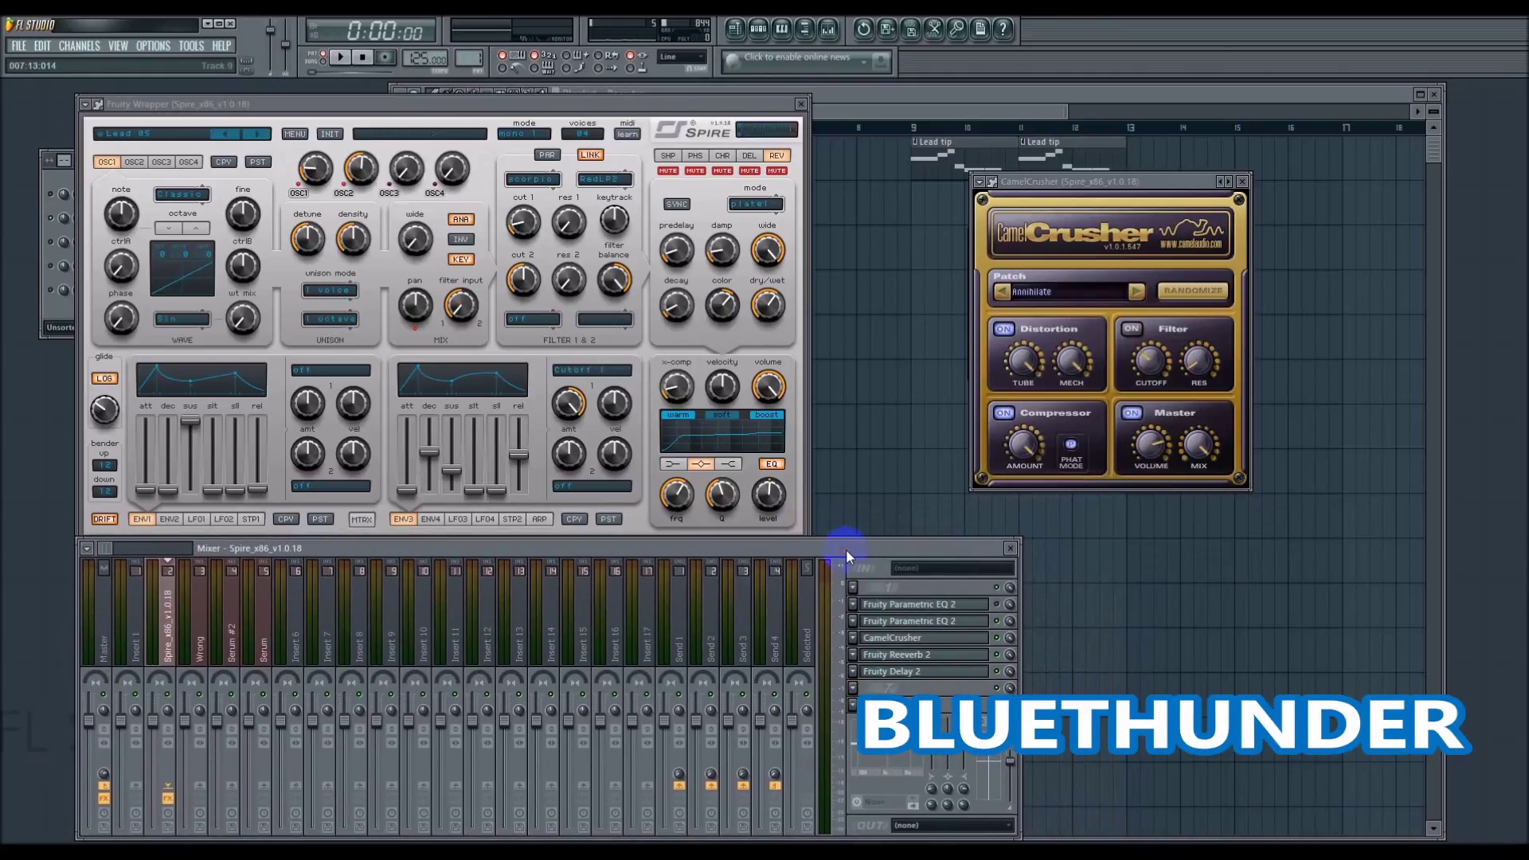
pyautogui.moveTo(846, 546); pyautogui.dragTo(951, 434)
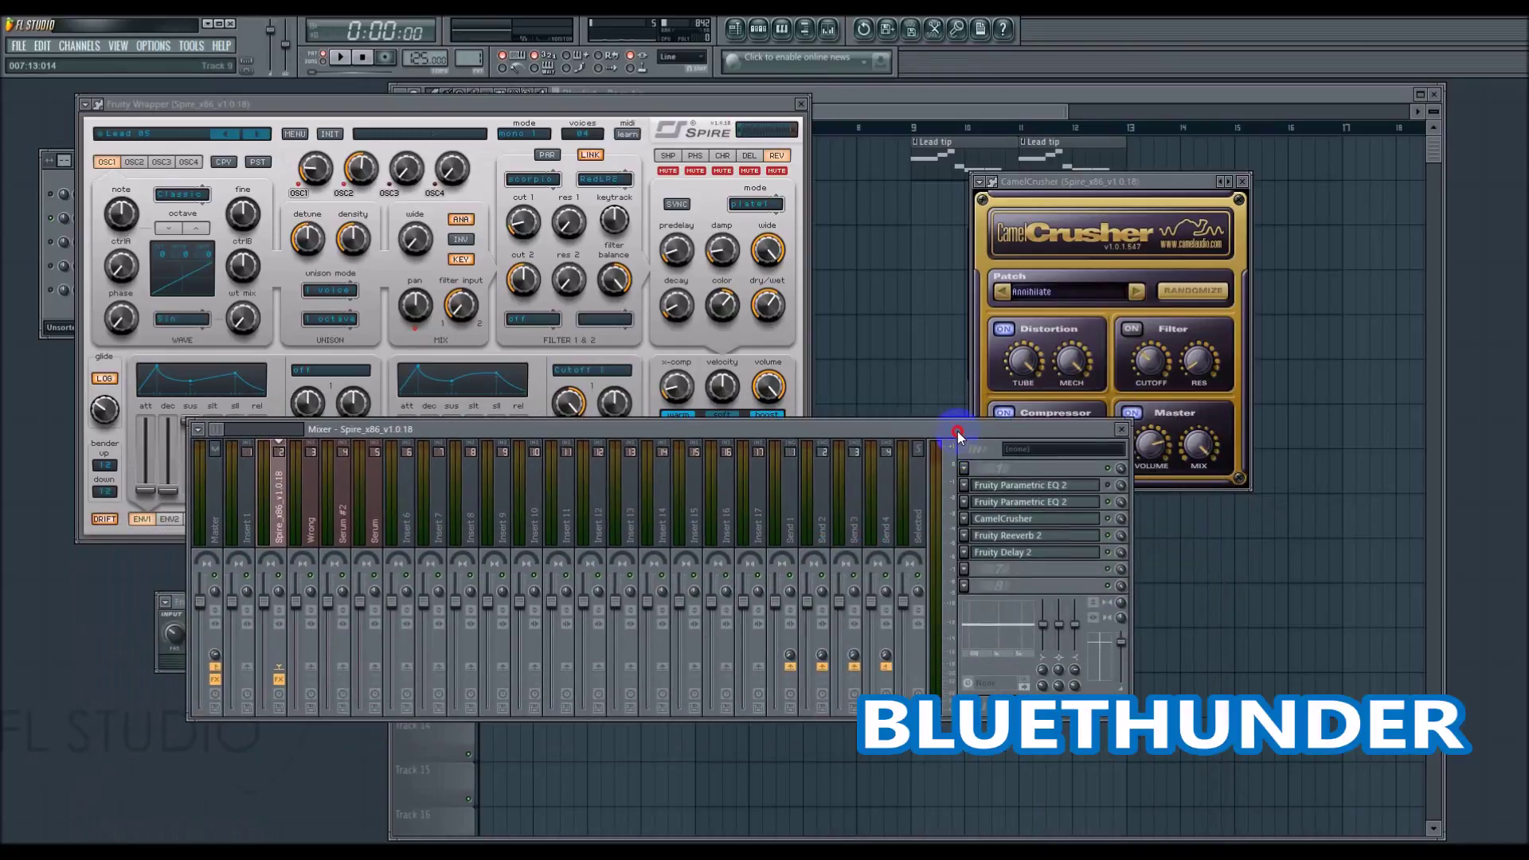
pyautogui.click(1085, 519)
pyautogui.click(1085, 518)
# Unmute Spire's reverb, delay, chorus, phaser and shaper effects, and move the mixer clear of its effects section.
pyautogui.click(776, 171)
pyautogui.click(750, 170)
pyautogui.click(886, 447)
pyautogui.moveTo(886, 446); pyautogui.dragTo(948, 422)
pyautogui.click(721, 170)
pyautogui.click(695, 170)
pyautogui.click(668, 170)
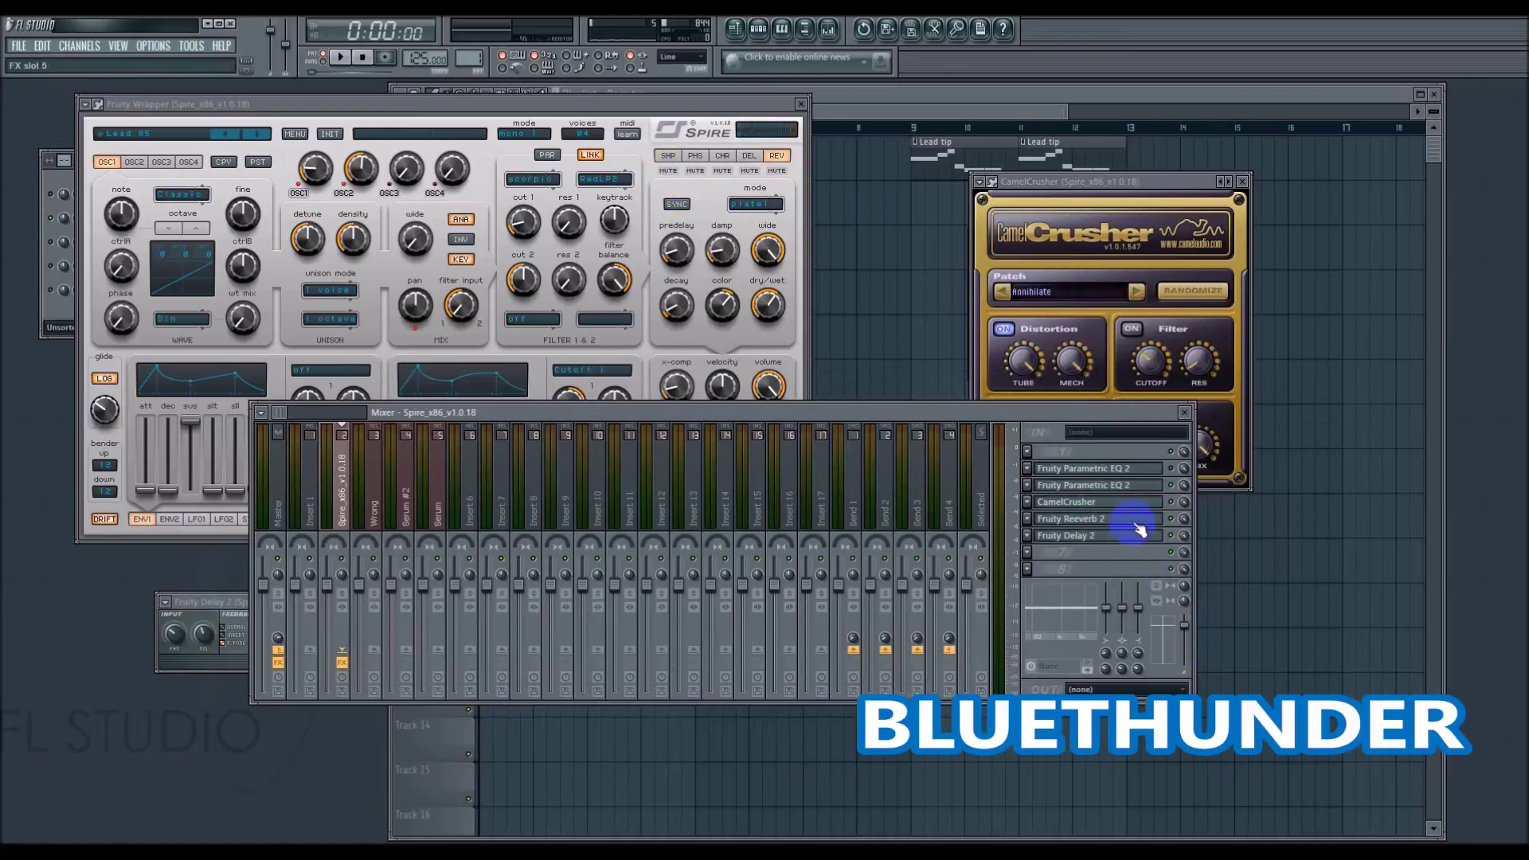
pyautogui.moveTo(1112, 414); pyautogui.dragTo(1160, 488)
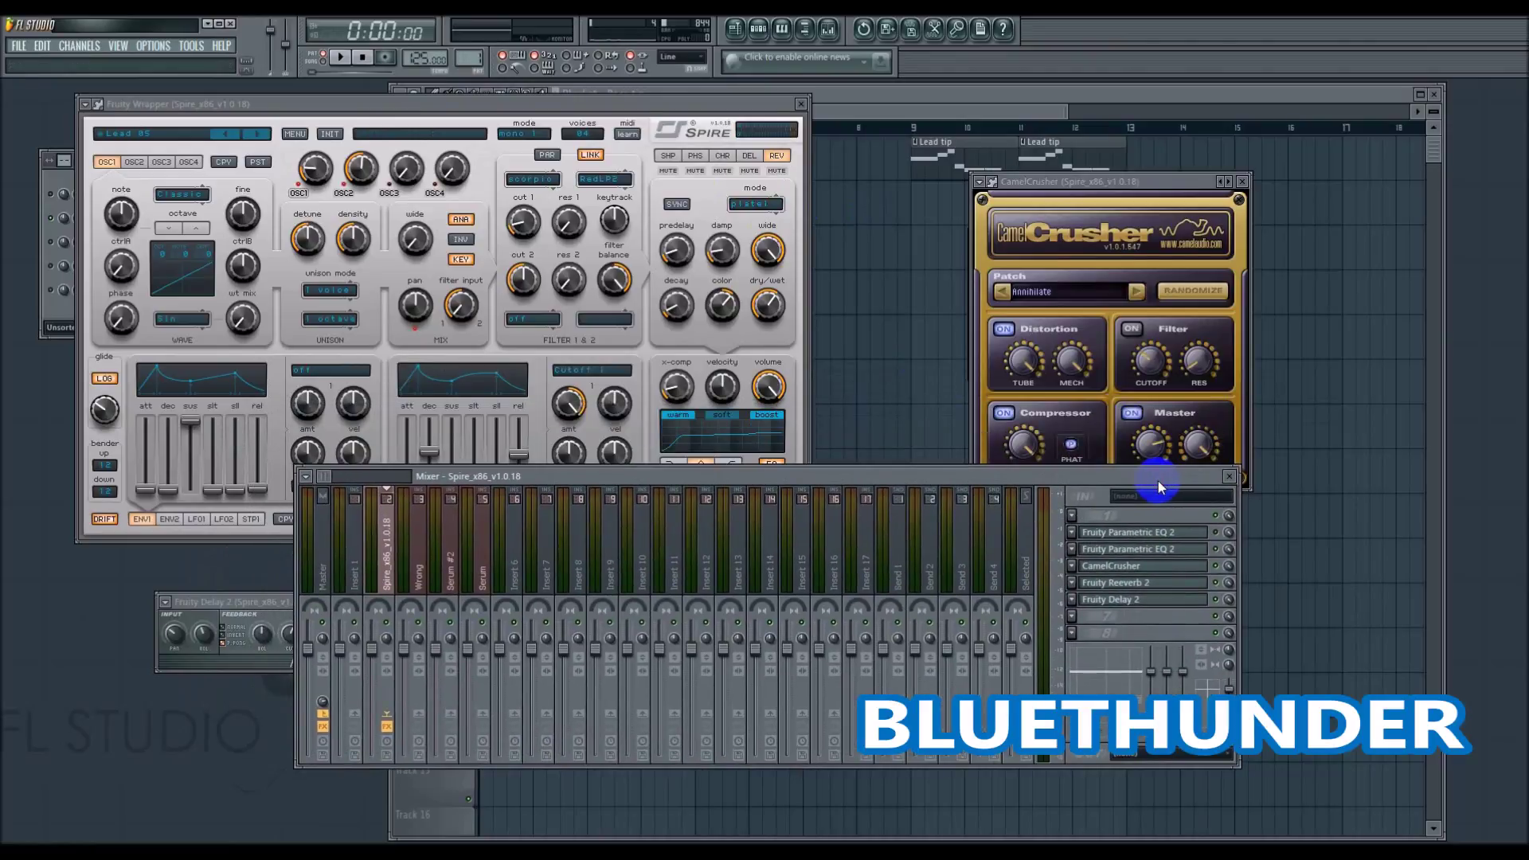